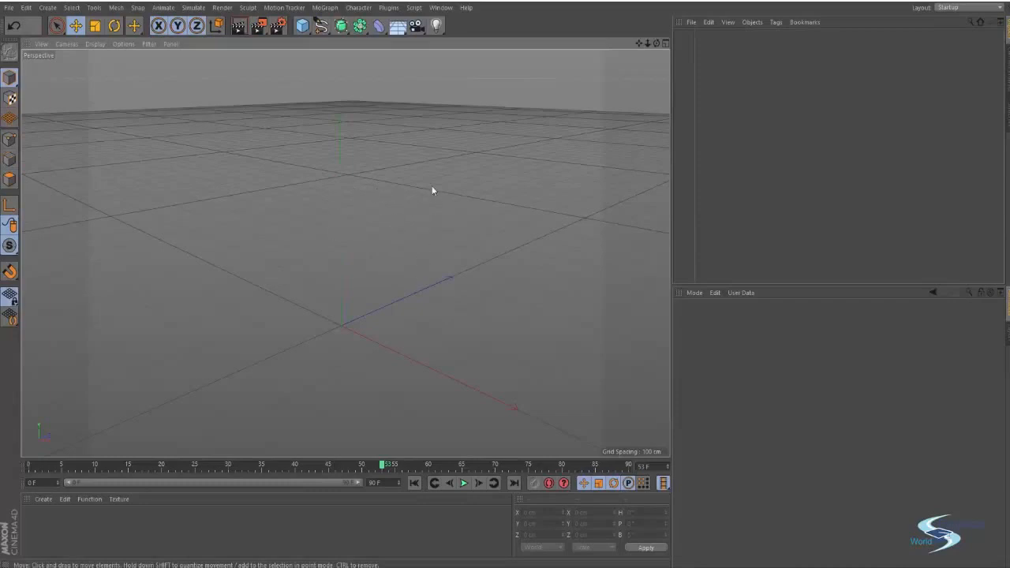
- Examine the empty perspective view's floor grid and world axes by panning, zooming and orbiting the camera
{"action": "middle_click_drag", "start_coordinate": [431, 188], "coordinate": [516, 223], "text": "alt"}
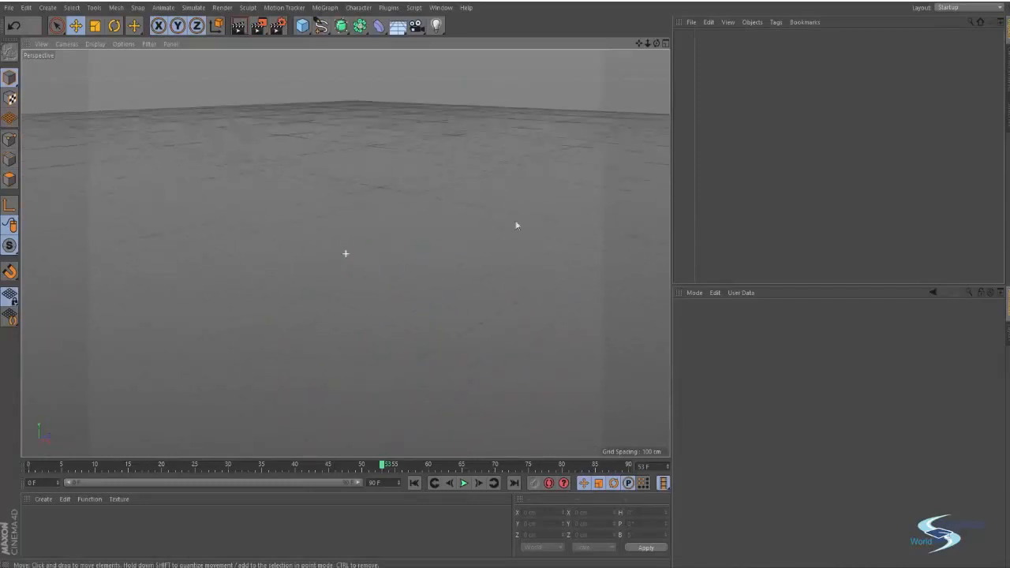
{"action": "left_click_drag", "start_coordinate": [516, 225], "coordinate": [377, 217], "text": "alt"}
{"action": "left_click_drag", "start_coordinate": [531, 286], "coordinate": [401, 248], "text": "alt"}
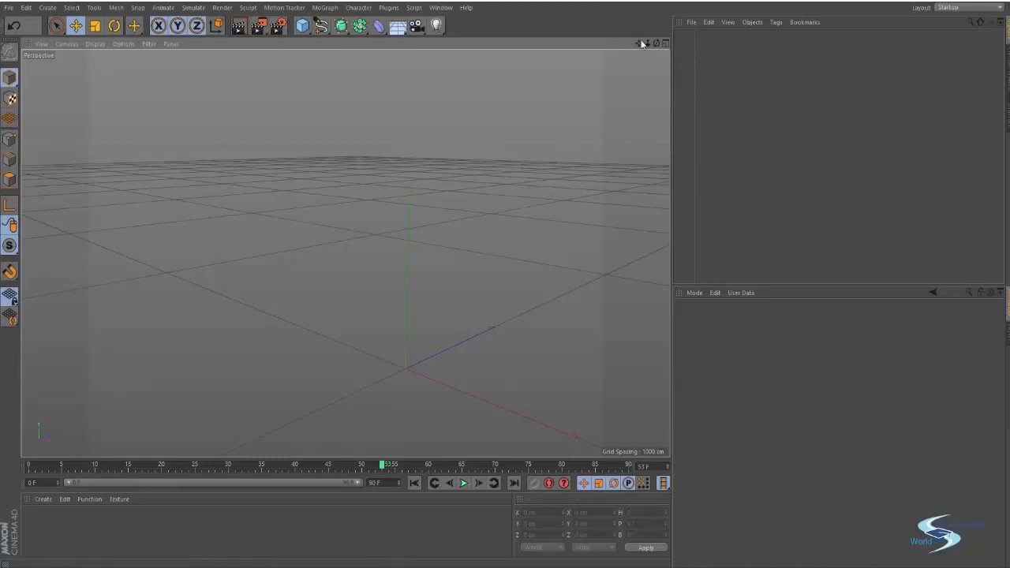
{"action": "mouse_move", "coordinate": [639, 43]}
{"action": "left_mouse_down"}
{"action": "mouse_move", "coordinate": [627, 45]}
{"action": "mouse_move", "coordinate": [648, 44]}
{"action": "mouse_move", "coordinate": [655, 28]}
{"action": "mouse_move", "coordinate": [634, 30]}
{"action": "mouse_move", "coordinate": [628, 46]}
{"action": "mouse_move", "coordinate": [644, 53]}
{"action": "mouse_move", "coordinate": [655, 44]}
{"action": "mouse_move", "coordinate": [632, 44]}
{"action": "mouse_move", "coordinate": [649, 40]}
{"action": "mouse_move", "coordinate": [637, 29]}
{"action": "mouse_move", "coordinate": [657, 46]}
{"action": "mouse_move", "coordinate": [678, 31]}
{"action": "mouse_move", "coordinate": [618, 27]}
{"action": "mouse_move", "coordinate": [623, 49]}
{"action": "left_mouse_up"}
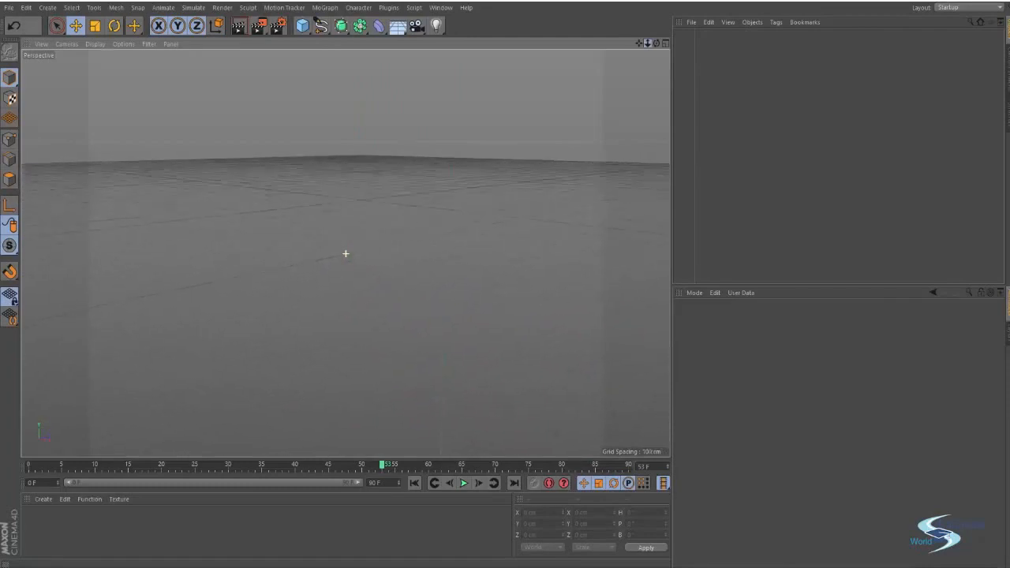
{"action": "right_click_drag", "start_coordinate": [345, 253], "coordinate": [345, 253], "text": "alt"}
{"action": "middle_click_drag", "start_coordinate": [345, 254], "coordinate": [346, 254], "text": "alt"}
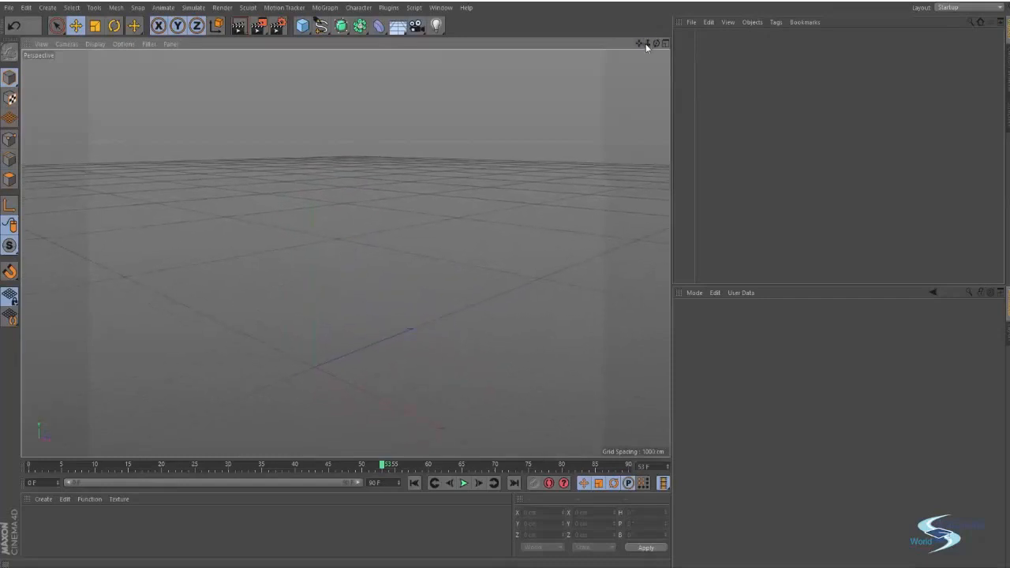
{"action": "left_click_drag", "start_coordinate": [638, 47], "coordinate": [345, 253]}
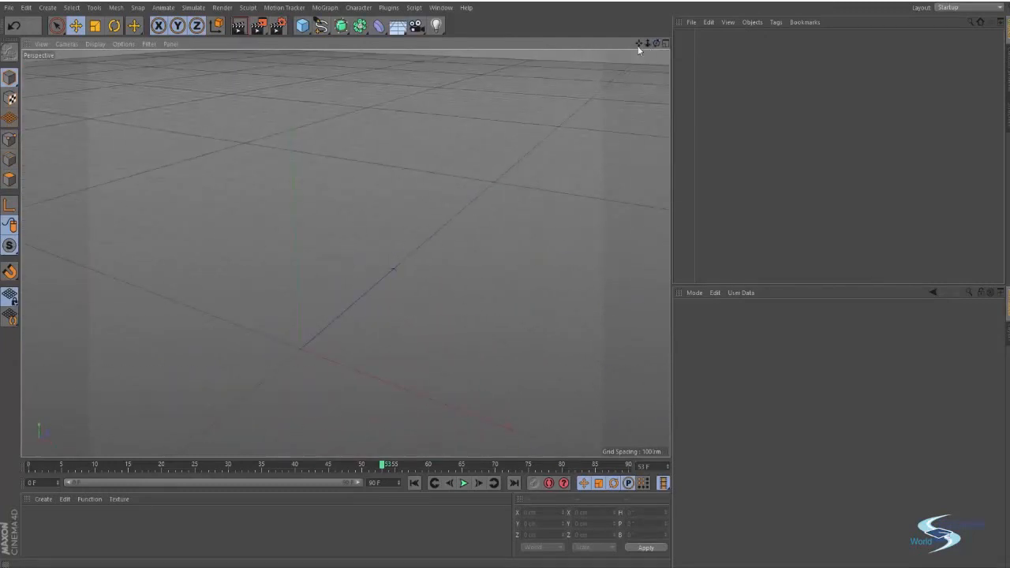
{"action": "left_click_drag", "start_coordinate": [638, 49], "coordinate": [345, 253]}
{"action": "left_click_drag", "start_coordinate": [646, 48], "coordinate": [344, 254]}
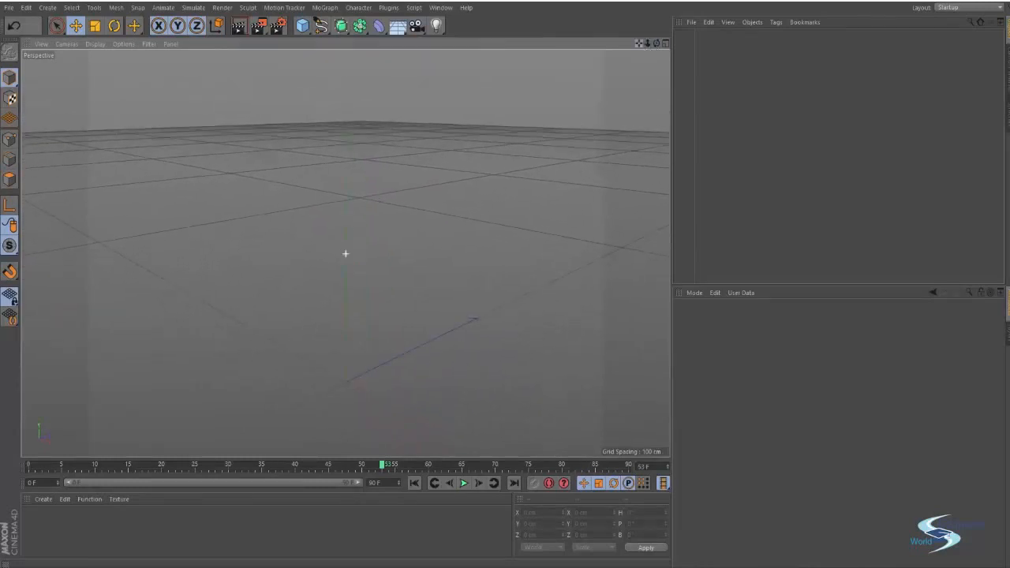
{"action": "left_click_drag", "start_coordinate": [654, 44], "coordinate": [345, 253]}
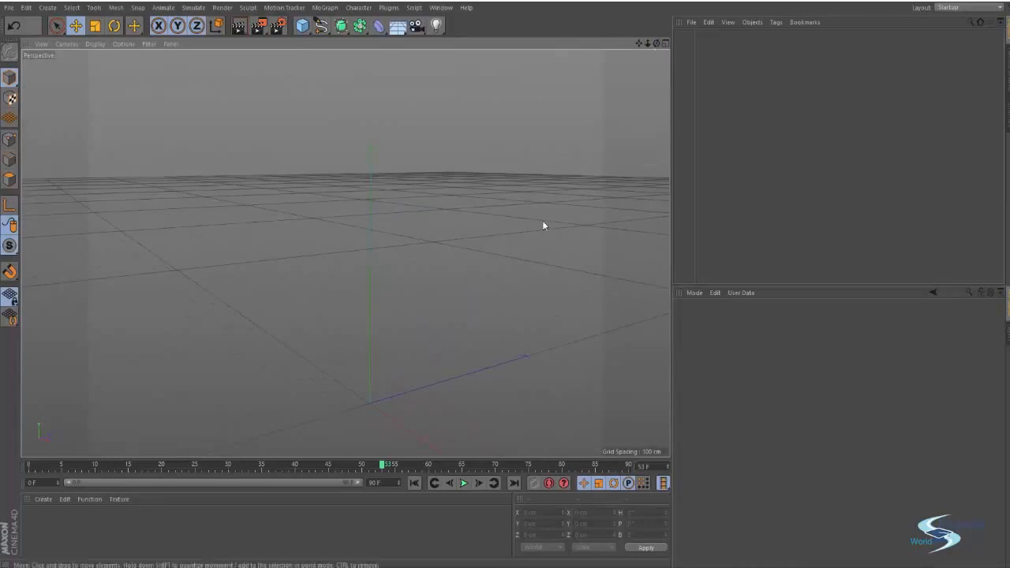
- Inspect the world origin and distant grid areas by shifting the view and zooming around chosen points
{"action": "mouse_move", "coordinate": [534, 231]}
{"action": "left_mouse_down", "text": "alt"}
{"action": "mouse_move", "coordinate": [526, 208]}
{"action": "mouse_move", "coordinate": [473, 218]}
{"action": "mouse_move", "coordinate": [505, 190]}
{"action": "mouse_move", "coordinate": [465, 186]}
{"action": "mouse_move", "coordinate": [541, 176]}
{"action": "mouse_move", "coordinate": [513, 198]}
{"action": "left_mouse_up", "text": "alt"}
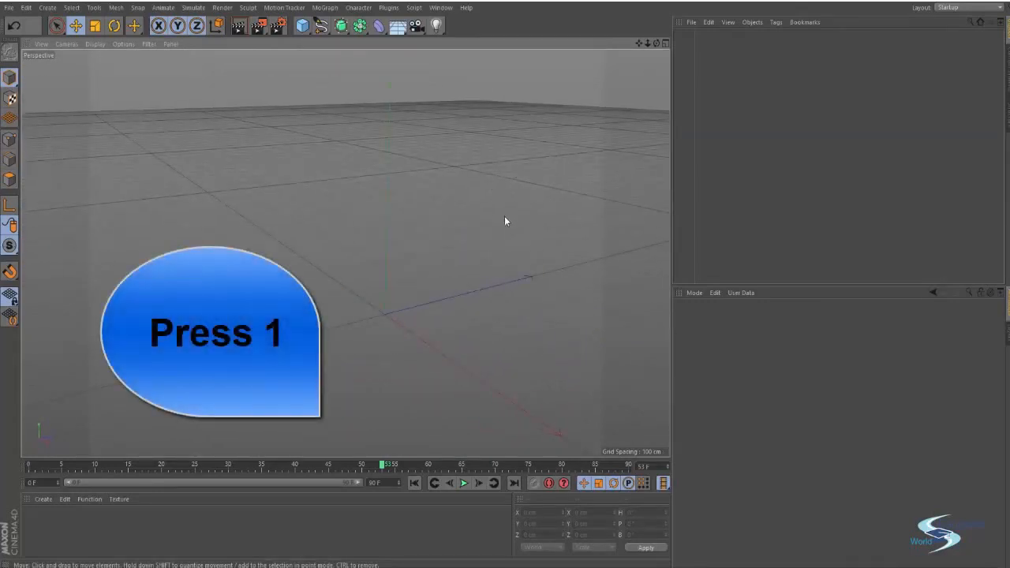
{"action": "mouse_move", "coordinate": [428, 241]}
{"action": "left_mouse_down", "text": "alt"}
{"action": "mouse_move", "coordinate": [387, 194]}
{"action": "mouse_move", "coordinate": [521, 313]}
{"action": "mouse_move", "coordinate": [151, 158]}
{"action": "mouse_move", "coordinate": [542, 254]}
{"action": "mouse_move", "coordinate": [392, 247]}
{"action": "mouse_move", "coordinate": [434, 194]}
{"action": "mouse_move", "coordinate": [457, 185]}
{"action": "left_mouse_up", "text": "alt"}
{"action": "mouse_move", "coordinate": [638, 42]}
{"action": "left_mouse_down"}
{"action": "mouse_move", "coordinate": [568, 99]}
{"action": "mouse_move", "coordinate": [477, 224]}
{"action": "mouse_move", "coordinate": [575, 207]}
{"action": "mouse_move", "coordinate": [457, 210]}
{"action": "mouse_move", "coordinate": [491, 216]}
{"action": "mouse_move", "coordinate": [496, 229]}
{"action": "left_mouse_up"}
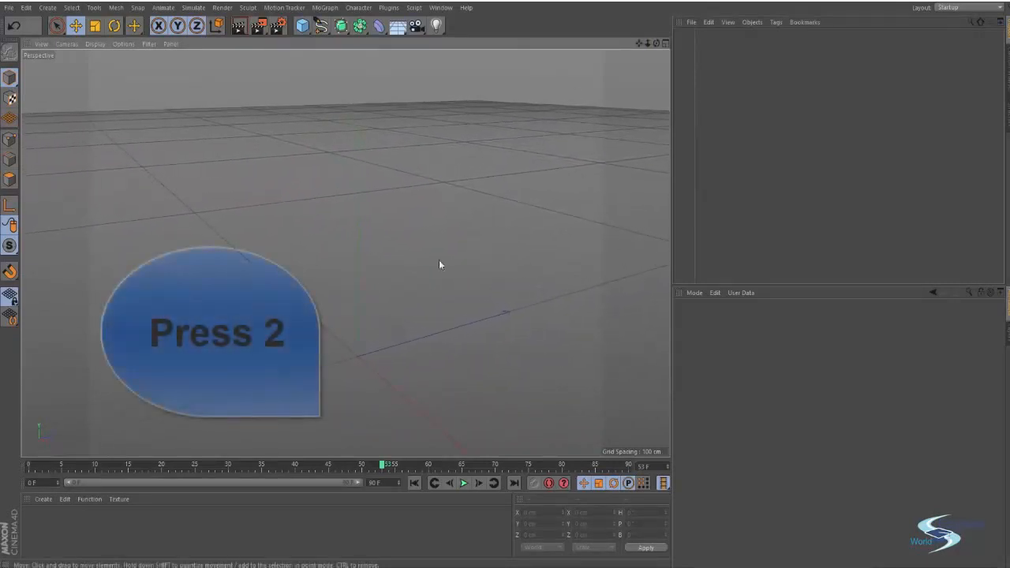
{"action": "key", "text": "2"}
{"action": "mouse_move", "coordinate": [389, 298]}
{"action": "left_mouse_down"}
{"action": "mouse_move", "coordinate": [457, 244]}
{"action": "mouse_move", "coordinate": [348, 278]}
{"action": "mouse_move", "coordinate": [414, 245]}
{"action": "mouse_move", "coordinate": [404, 269]}
{"action": "mouse_move", "coordinate": [367, 289]}
{"action": "mouse_move", "coordinate": [436, 281]}
{"action": "left_mouse_up"}
{"action": "mouse_move", "coordinate": [345, 254]}
{"action": "left_mouse_down"}
{"action": "mouse_move", "coordinate": [485, 314]}
{"action": "mouse_move", "coordinate": [322, 295]}
{"action": "mouse_move", "coordinate": [409, 278]}
{"action": "left_mouse_up"}
{"action": "mouse_move", "coordinate": [456, 235]}
{"action": "left_mouse_down"}
{"action": "mouse_move", "coordinate": [397, 265]}
{"action": "mouse_move", "coordinate": [439, 259]}
{"action": "mouse_move", "coordinate": [563, 195]}
{"action": "mouse_move", "coordinate": [544, 210]}
{"action": "left_mouse_up"}
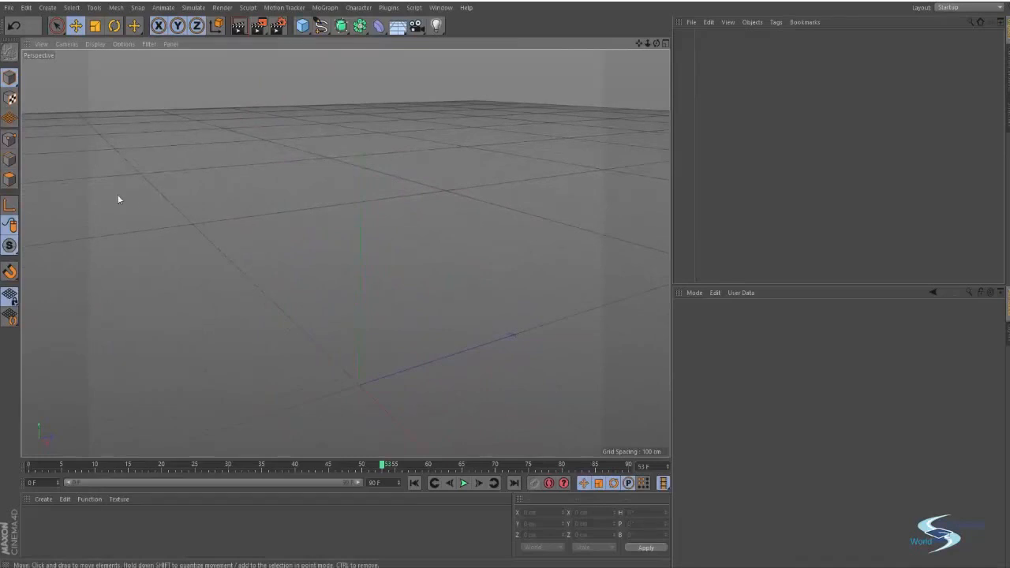
{"action": "mouse_move", "coordinate": [195, 219]}
{"action": "left_mouse_down"}
{"action": "mouse_move", "coordinate": [484, 163]}
{"action": "mouse_move", "coordinate": [428, 196]}
{"action": "mouse_move", "coordinate": [221, 228]}
{"action": "left_mouse_up"}
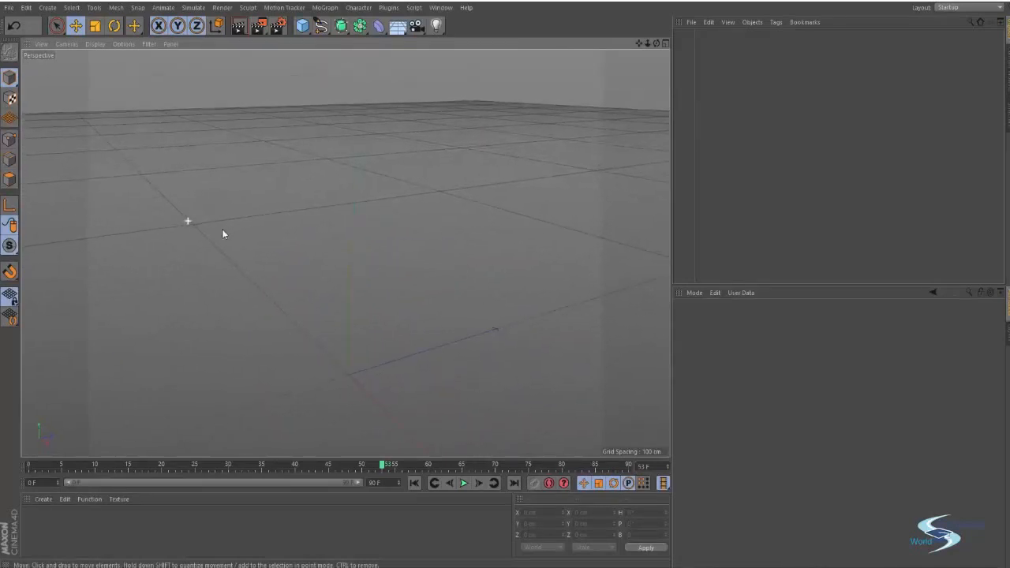
{"action": "mouse_move", "coordinate": [376, 379]}
{"action": "left_mouse_down"}
{"action": "mouse_move", "coordinate": [458, 347]}
{"action": "mouse_move", "coordinate": [405, 337]}
{"action": "left_mouse_up"}
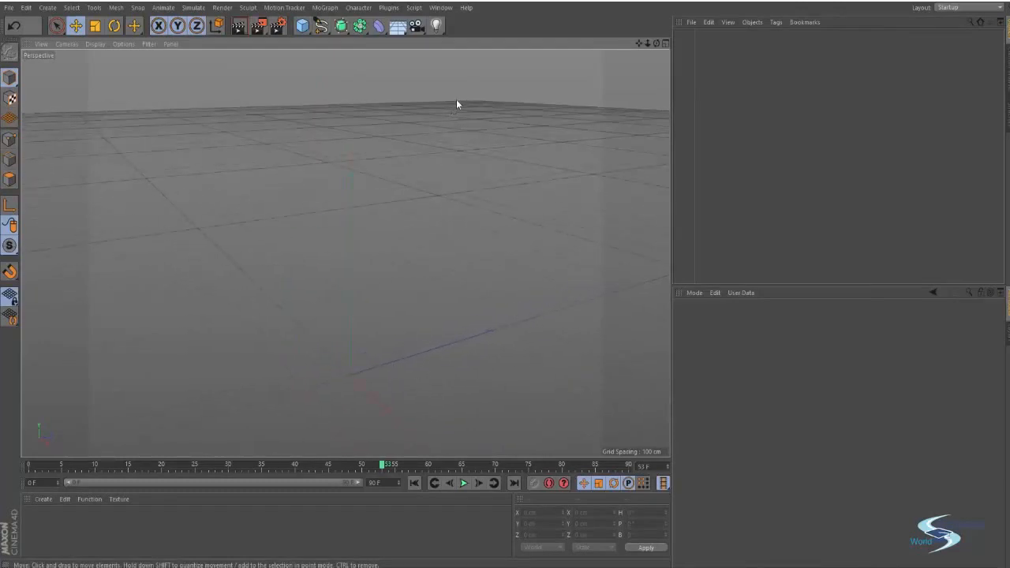
{"action": "mouse_move", "coordinate": [468, 98]}
{"action": "right_mouse_down", "text": "alt"}
{"action": "mouse_move", "coordinate": [548, 88]}
{"action": "mouse_move", "coordinate": [467, 98]}
{"action": "mouse_move", "coordinate": [484, 155]}
{"action": "mouse_move", "coordinate": [465, 153]}
{"action": "mouse_move", "coordinate": [407, 277]}
{"action": "right_mouse_up", "text": "alt"}
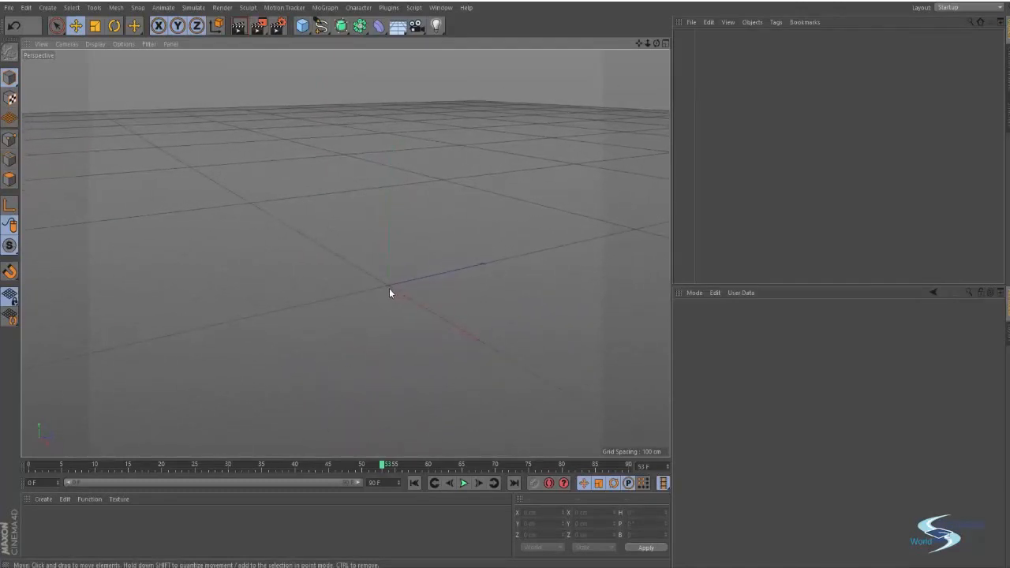
{"action": "mouse_move", "coordinate": [386, 289]}
{"action": "left_mouse_down", "text": "alt"}
{"action": "mouse_move", "coordinate": [626, 273]}
{"action": "mouse_move", "coordinate": [642, 292]}
{"action": "mouse_move", "coordinate": [534, 291]}
{"action": "left_mouse_up", "text": "alt"}
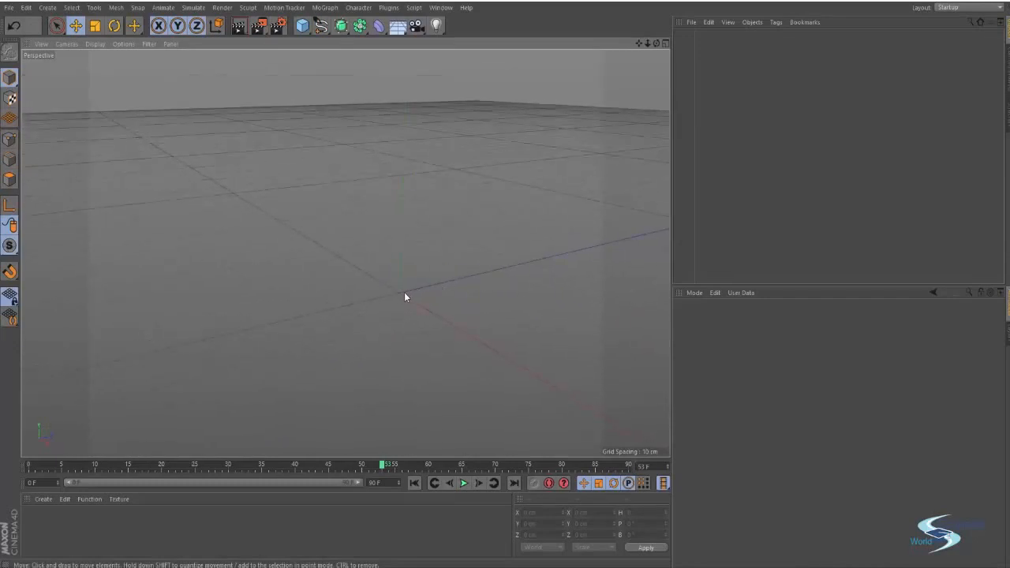
{"action": "mouse_move", "coordinate": [399, 292]}
{"action": "right_mouse_down", "text": "alt"}
{"action": "mouse_move", "coordinate": [462, 284]}
{"action": "mouse_move", "coordinate": [385, 300]}
{"action": "right_mouse_up", "text": "alt"}
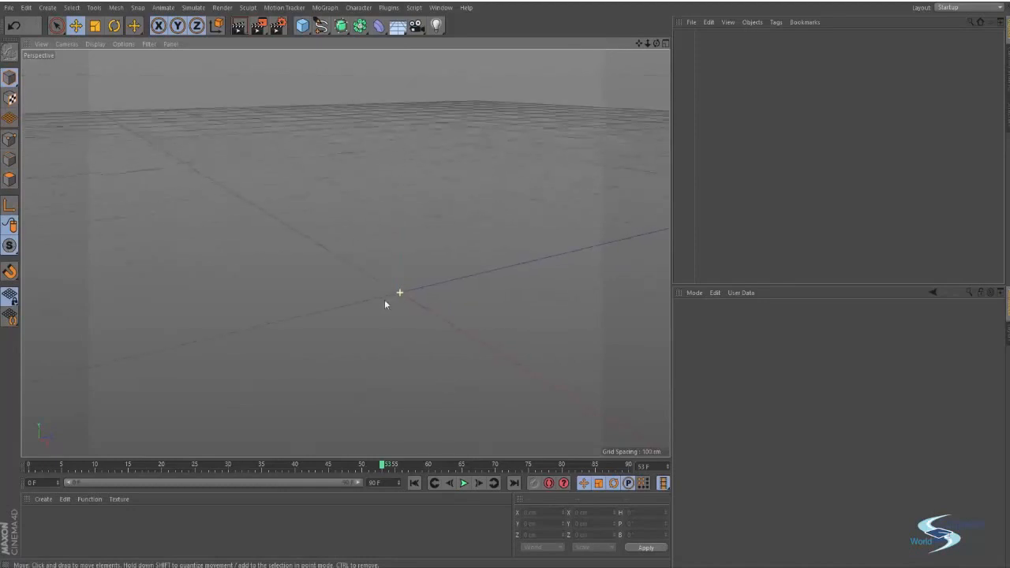
{"action": "mouse_move", "coordinate": [493, 161]}
{"action": "left_mouse_down", "text": "alt"}
{"action": "mouse_move", "coordinate": [421, 244]}
{"action": "mouse_move", "coordinate": [428, 261]}
{"action": "mouse_move", "coordinate": [375, 373]}
{"action": "mouse_move", "coordinate": [446, 412]}
{"action": "mouse_move", "coordinate": [476, 340]}
{"action": "mouse_move", "coordinate": [291, 351]}
{"action": "mouse_move", "coordinate": [355, 422]}
{"action": "mouse_move", "coordinate": [331, 355]}
{"action": "mouse_move", "coordinate": [327, 387]}
{"action": "mouse_move", "coordinate": [424, 277]}
{"action": "mouse_move", "coordinate": [401, 252]}
{"action": "mouse_move", "coordinate": [412, 222]}
{"action": "mouse_move", "coordinate": [340, 234]}
{"action": "mouse_move", "coordinate": [440, 226]}
{"action": "mouse_move", "coordinate": [376, 289]}
{"action": "mouse_move", "coordinate": [371, 276]}
{"action": "mouse_move", "coordinate": [431, 252]}
{"action": "mouse_move", "coordinate": [394, 258]}
{"action": "mouse_move", "coordinate": [387, 279]}
{"action": "mouse_move", "coordinate": [405, 263]}
{"action": "mouse_move", "coordinate": [422, 266]}
{"action": "mouse_move", "coordinate": [378, 248]}
{"action": "mouse_move", "coordinate": [345, 296]}
{"action": "mouse_move", "coordinate": [379, 254]}
{"action": "mouse_move", "coordinate": [390, 258]}
{"action": "mouse_move", "coordinate": [367, 273]}
{"action": "mouse_move", "coordinate": [418, 244]}
{"action": "mouse_move", "coordinate": [384, 261]}
{"action": "mouse_move", "coordinate": [387, 278]}
{"action": "left_mouse_up", "text": "alt"}
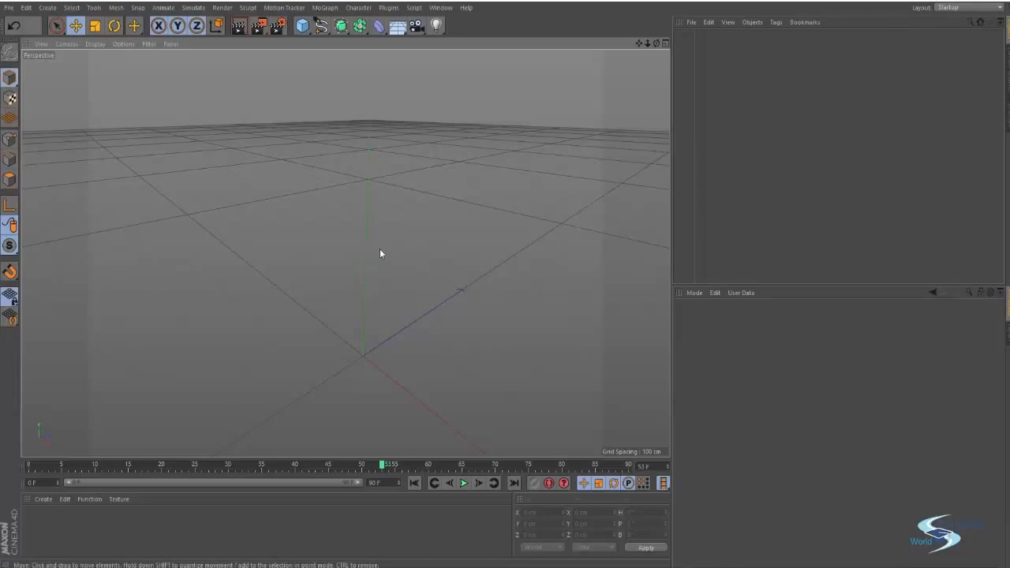
- View the floor grid from steep and low angles by orbiting around the origin at varying distances
{"action": "left_click_drag", "start_coordinate": [381, 255], "coordinate": [199, 359], "text": "alt"}
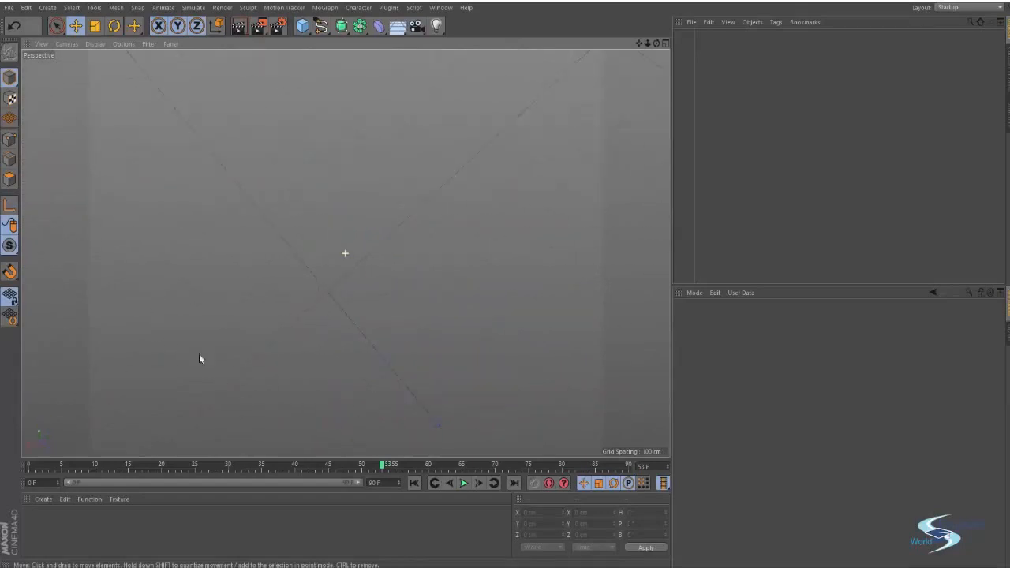
{"action": "left_click_drag", "start_coordinate": [308, 406], "coordinate": [255, 235], "text": "alt"}
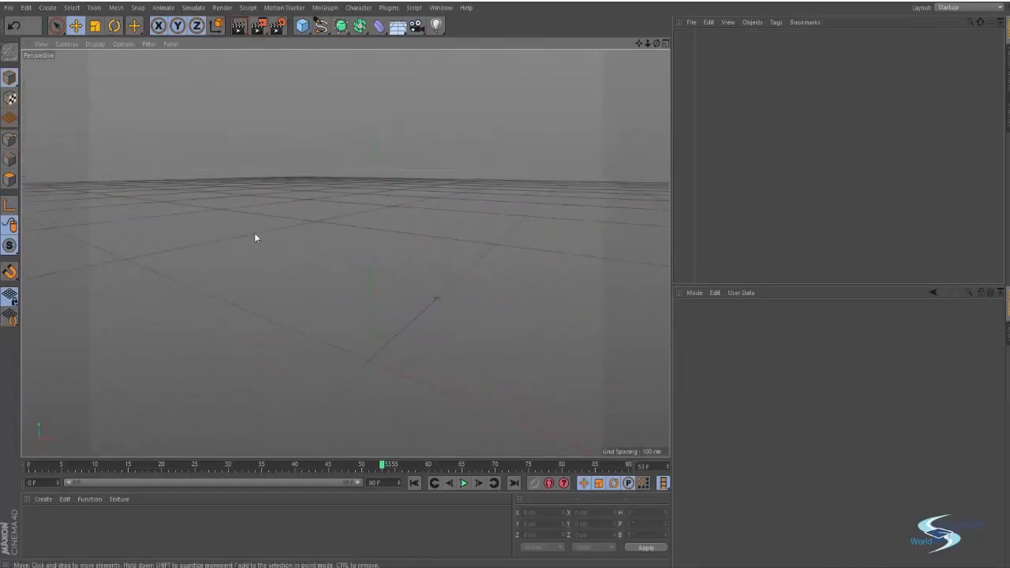
{"action": "left_click_drag", "start_coordinate": [656, 44], "coordinate": [627, 142]}
{"action": "left_click_drag", "start_coordinate": [410, 252], "coordinate": [445, 216], "text": "alt"}
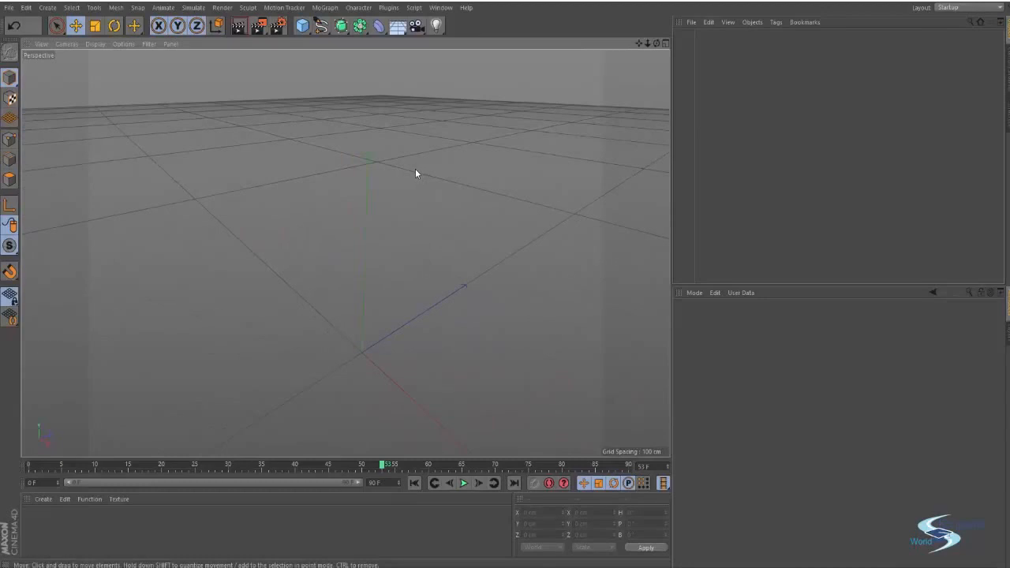
{"action": "left_click_drag", "start_coordinate": [415, 168], "coordinate": [403, 219], "text": "alt"}
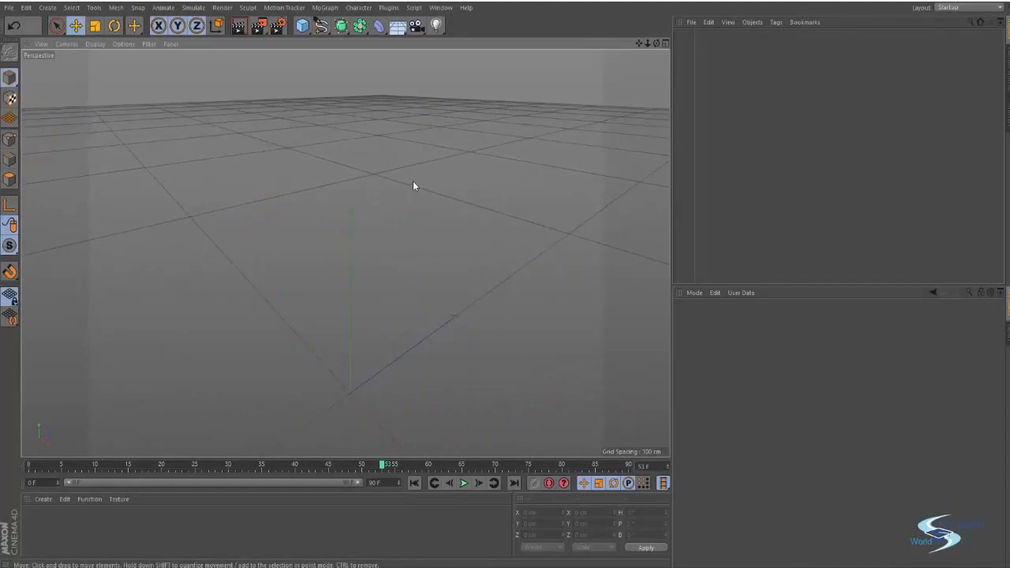
{"action": "left_click_drag", "start_coordinate": [415, 184], "coordinate": [398, 211], "text": "alt"}
{"action": "scroll", "coordinate": [321, 234], "scroll_direction": "up", "scroll_amount": 5}
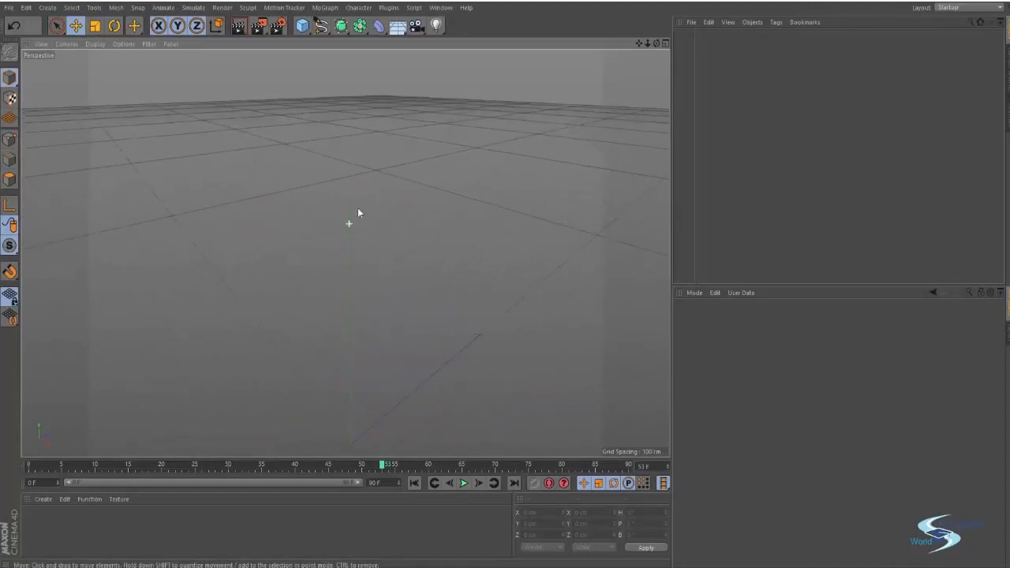
{"action": "right_click_drag", "start_coordinate": [363, 213], "coordinate": [384, 199], "text": "alt"}
{"action": "left_click_drag", "start_coordinate": [361, 216], "coordinate": [387, 213], "text": "alt"}
{"action": "mouse_move", "coordinate": [646, 44]}
{"action": "left_mouse_down"}
{"action": "mouse_move", "coordinate": [667, 44]}
{"action": "mouse_move", "coordinate": [656, 44]}
{"action": "mouse_move", "coordinate": [666, 45]}
{"action": "mouse_move", "coordinate": [651, 24]}
{"action": "mouse_move", "coordinate": [657, 44]}
{"action": "left_mouse_up"}
{"action": "scroll", "coordinate": [450, 161], "scroll_direction": "down", "scroll_amount": 5}
{"action": "scroll", "coordinate": [446, 171], "scroll_direction": "up", "scroll_amount": 4}
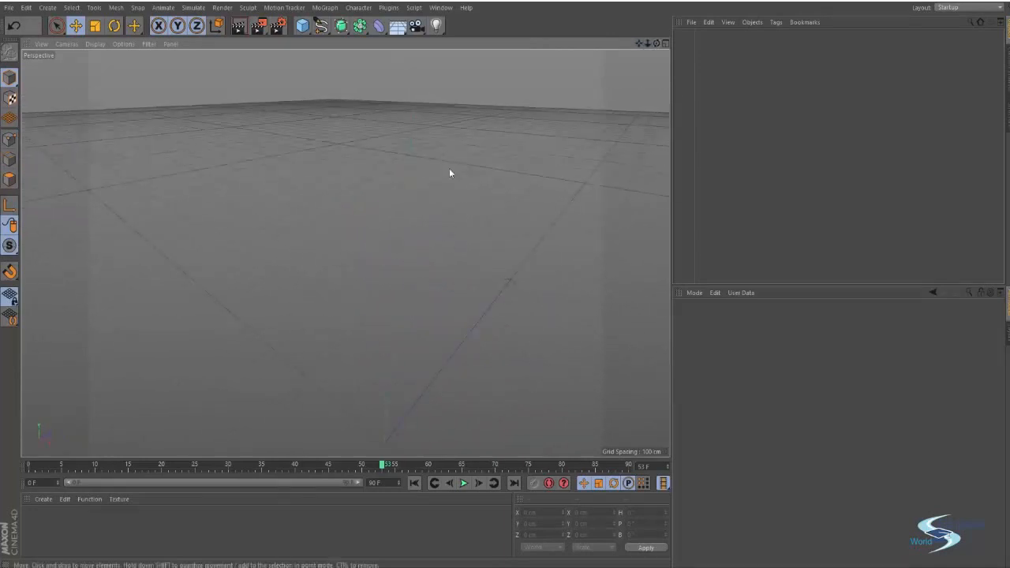
{"action": "left_click_drag", "start_coordinate": [450, 170], "coordinate": [345, 288], "text": "alt"}
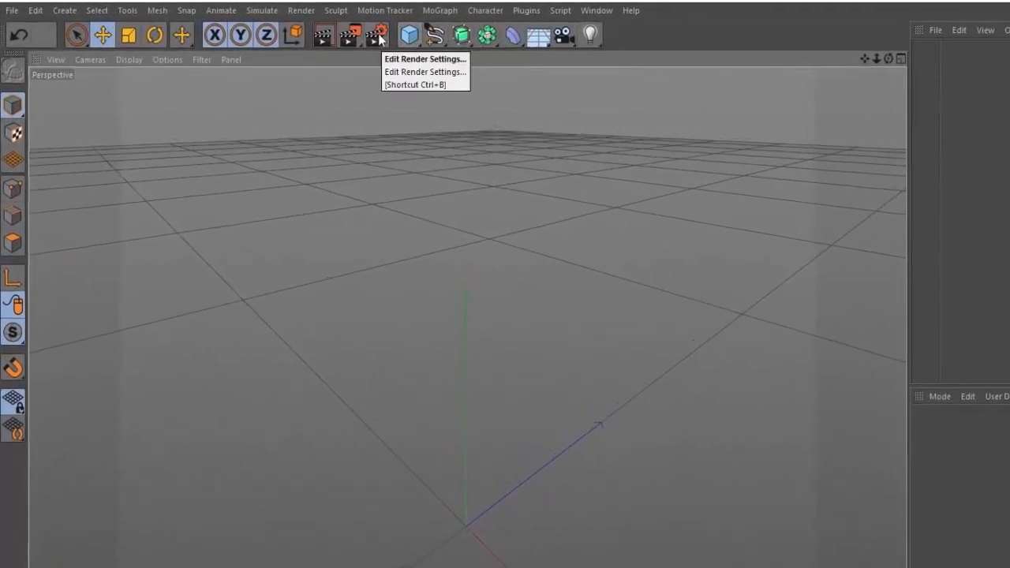
{"action": "left_click", "coordinate": [70, 11]}
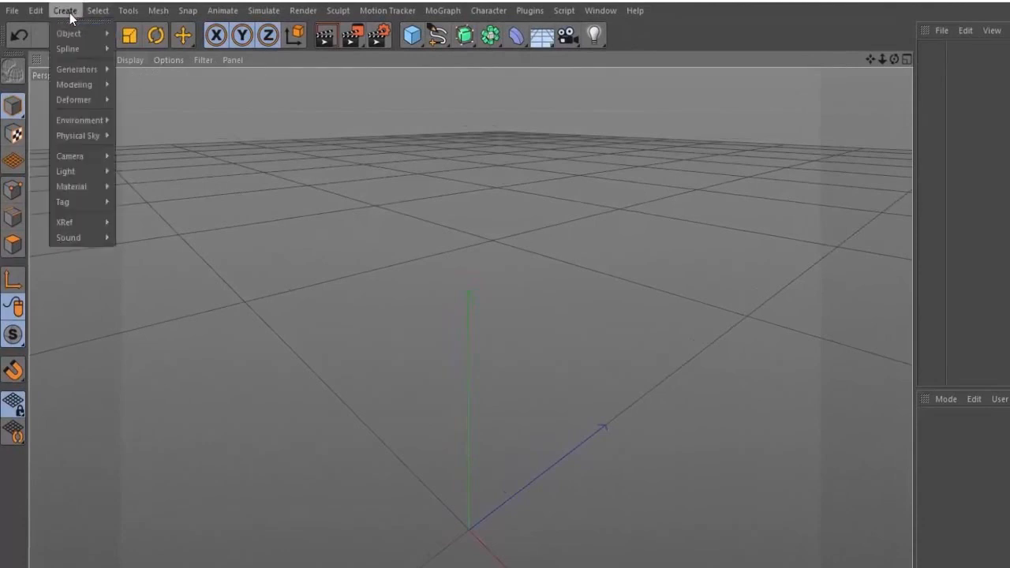
{"action": "mouse_move", "coordinate": [111, 30]}
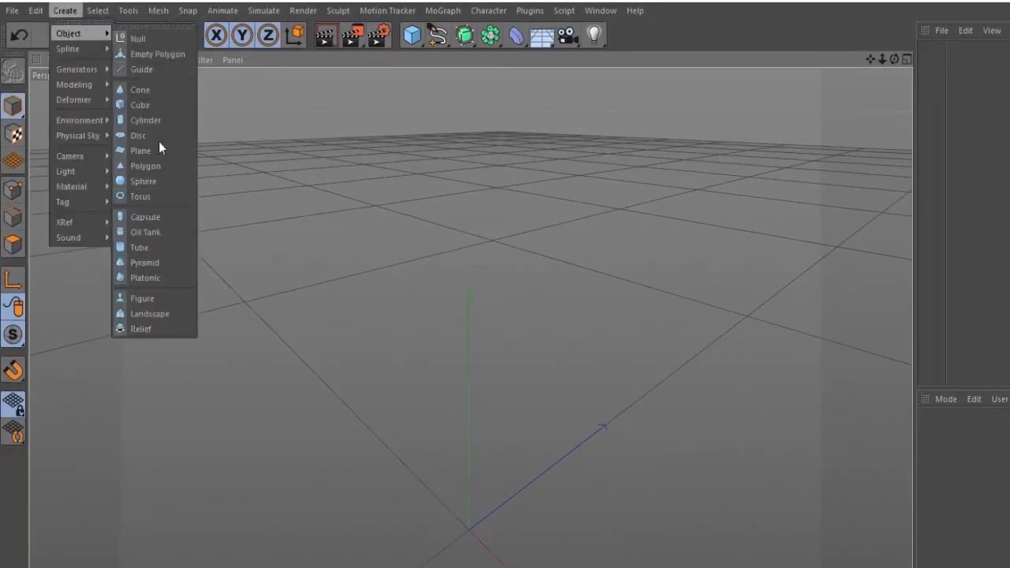
{"action": "mouse_move", "coordinate": [635, 10]}
{"action": "left_click", "coordinate": [773, 30]}
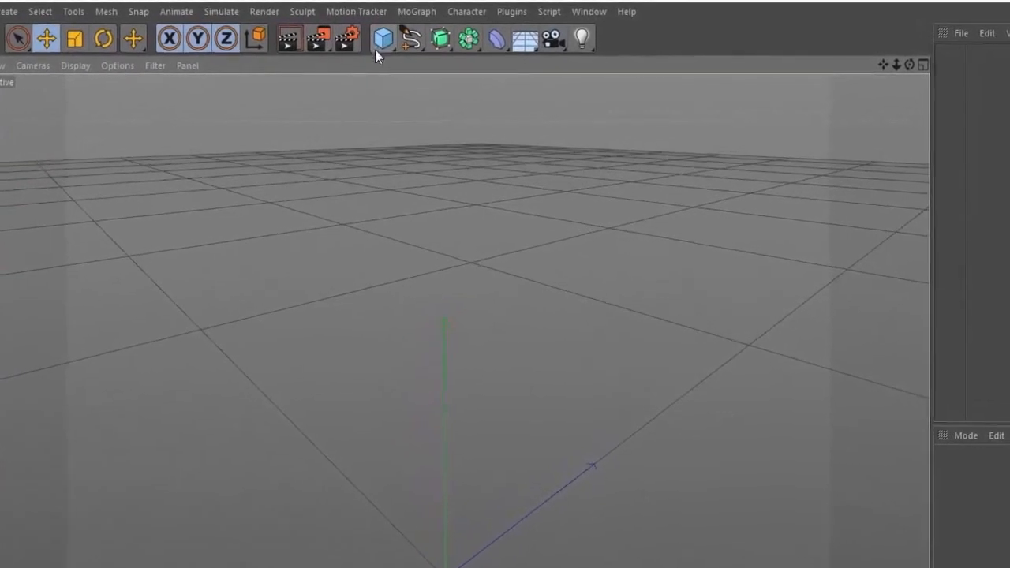
- Add a Cube primitive to the scene
{"action": "left_click", "coordinate": [377, 45]}
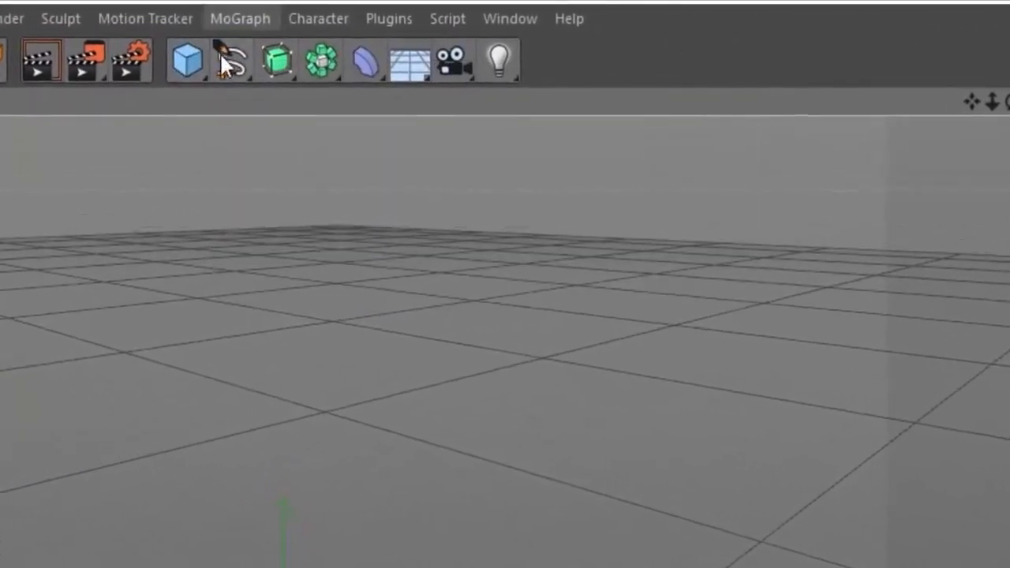
{"action": "left_click", "coordinate": [249, 54]}
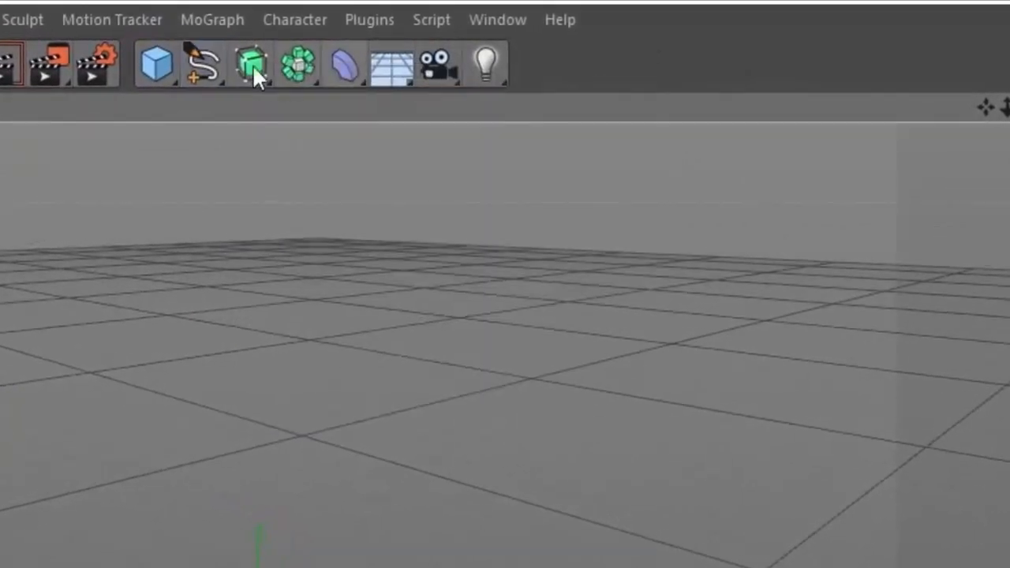
{"action": "left_click", "coordinate": [262, 67]}
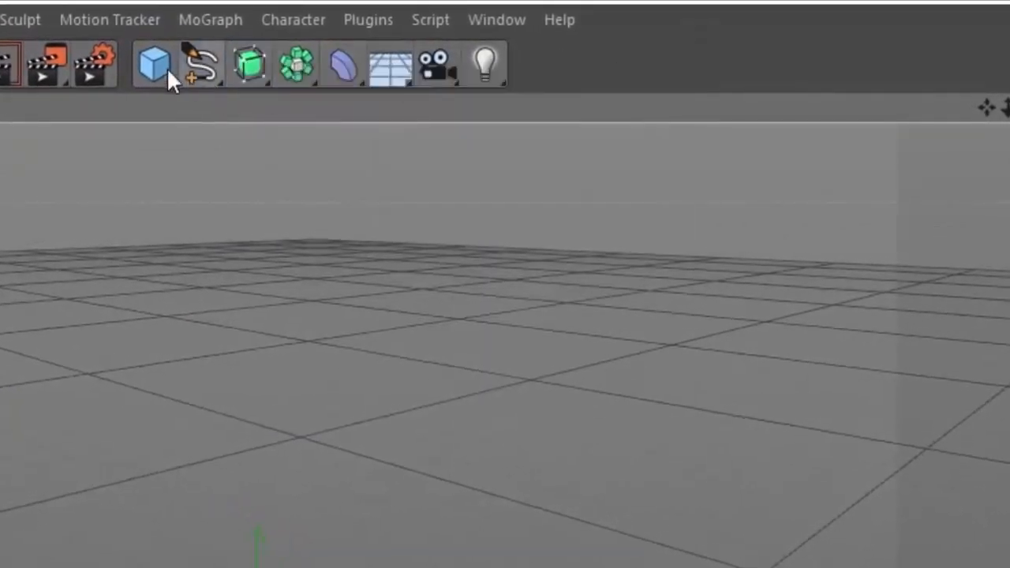
{"action": "left_click", "coordinate": [175, 71]}
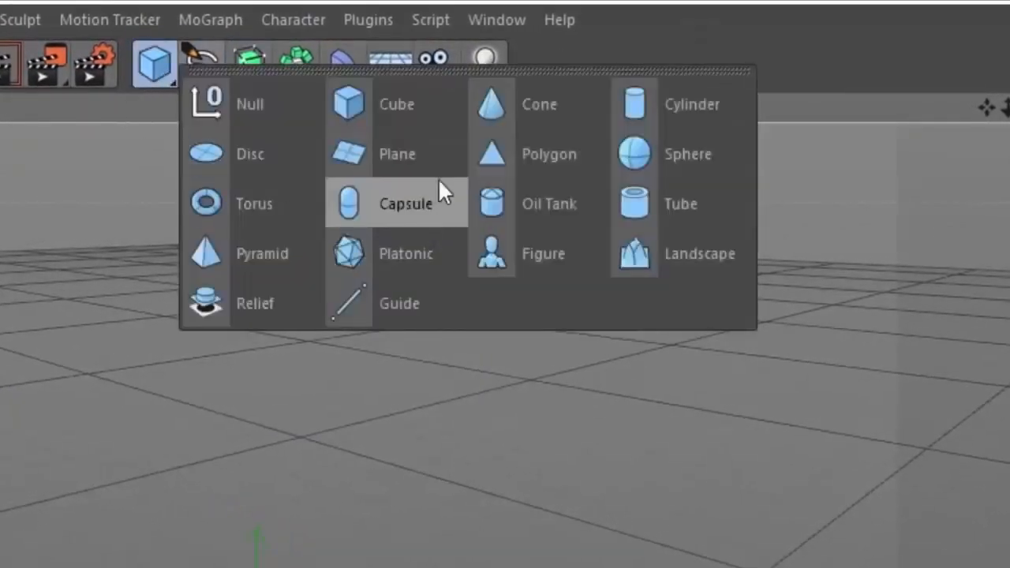
{"action": "left_click", "coordinate": [387, 106]}
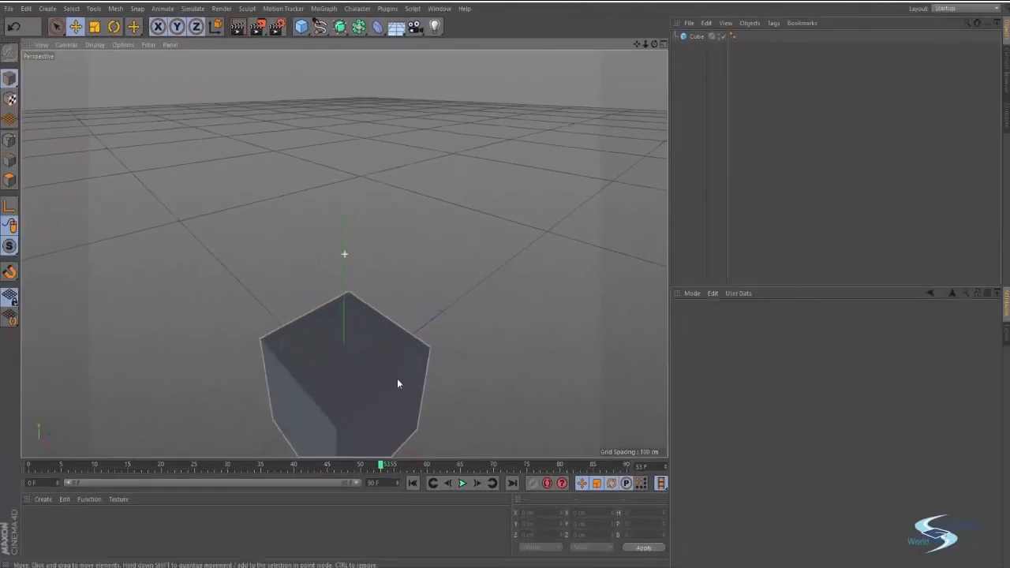
- Examine the cube from several angles and distances in the perspective view
{"action": "left_click_drag", "start_coordinate": [392, 497], "coordinate": [536, 303], "text": "alt"}
{"action": "left_click_drag", "start_coordinate": [506, 233], "coordinate": [439, 221], "text": "alt"}
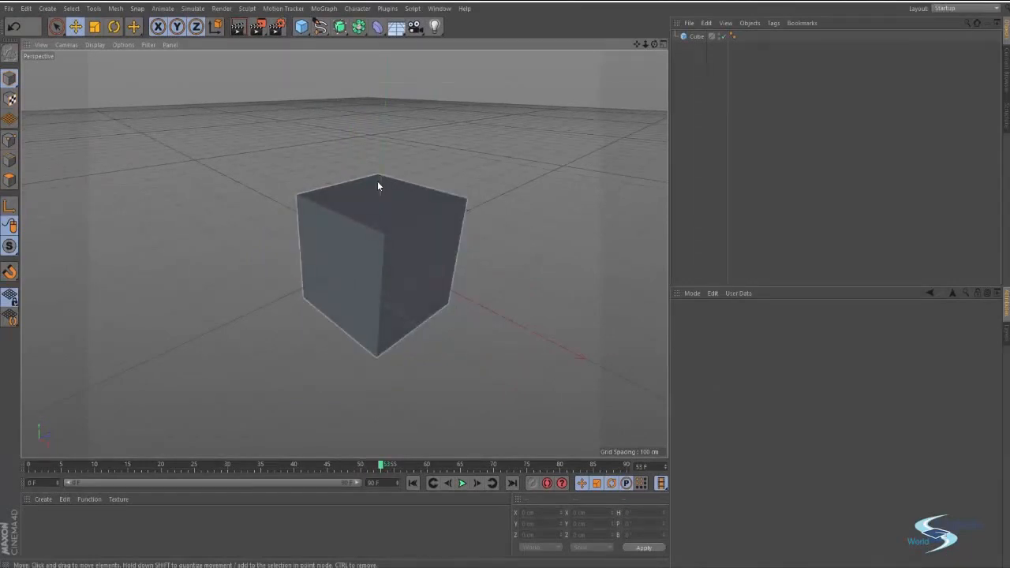
{"action": "mouse_move", "coordinate": [376, 187]}
{"action": "left_mouse_down", "text": "alt"}
{"action": "mouse_move", "coordinate": [385, 240]}
{"action": "mouse_move", "coordinate": [448, 307]}
{"action": "mouse_move", "coordinate": [476, 264]}
{"action": "mouse_move", "coordinate": [419, 260]}
{"action": "mouse_move", "coordinate": [372, 188]}
{"action": "mouse_move", "coordinate": [377, 175]}
{"action": "mouse_move", "coordinate": [380, 188]}
{"action": "mouse_move", "coordinate": [255, 183]}
{"action": "mouse_move", "coordinate": [189, 119]}
{"action": "mouse_move", "coordinate": [284, 94]}
{"action": "mouse_move", "coordinate": [390, 104]}
{"action": "mouse_move", "coordinate": [433, 257]}
{"action": "mouse_move", "coordinate": [349, 286]}
{"action": "mouse_move", "coordinate": [433, 252]}
{"action": "mouse_move", "coordinate": [417, 191]}
{"action": "mouse_move", "coordinate": [548, 234]}
{"action": "mouse_move", "coordinate": [468, 201]}
{"action": "left_mouse_up", "text": "alt"}
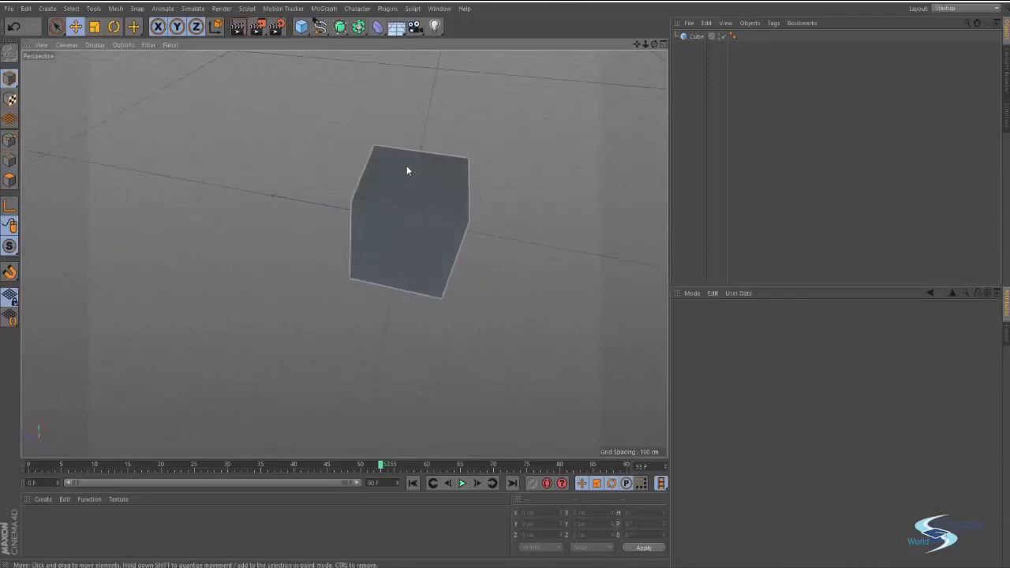
{"action": "left_click_drag", "start_coordinate": [395, 164], "coordinate": [392, 233], "text": "alt"}
{"action": "mouse_move", "coordinate": [323, 234]}
{"action": "right_mouse_down", "text": "alt"}
{"action": "mouse_move", "coordinate": [356, 214]}
{"action": "mouse_move", "coordinate": [336, 223]}
{"action": "right_mouse_up", "text": "alt"}
{"action": "right_click_drag", "start_coordinate": [370, 179], "coordinate": [374, 226], "text": "alt"}
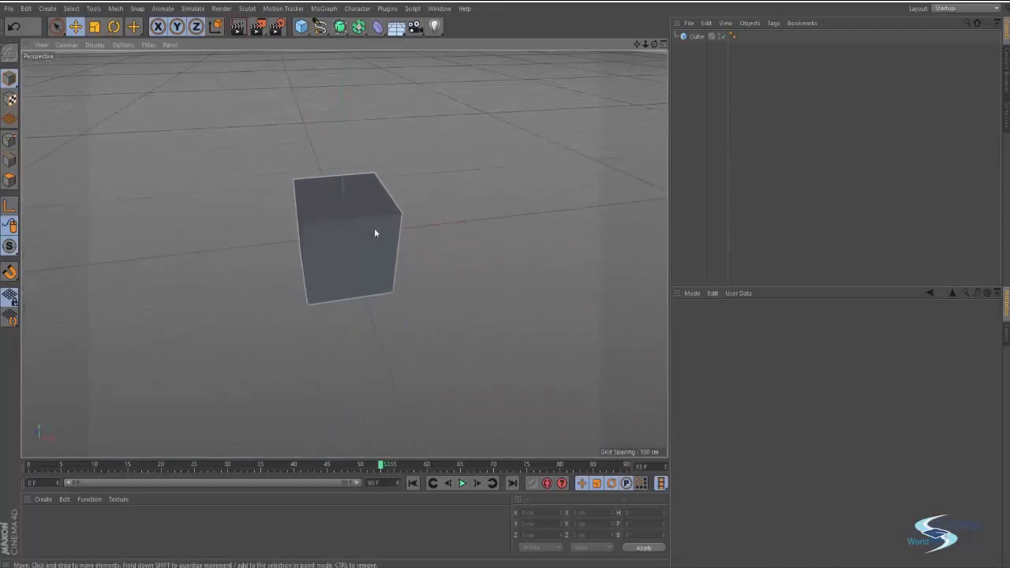
{"action": "right_click_drag", "start_coordinate": [390, 271], "coordinate": [435, 261], "text": "alt"}
{"action": "right_click_drag", "start_coordinate": [343, 254], "coordinate": [313, 226], "text": "alt"}
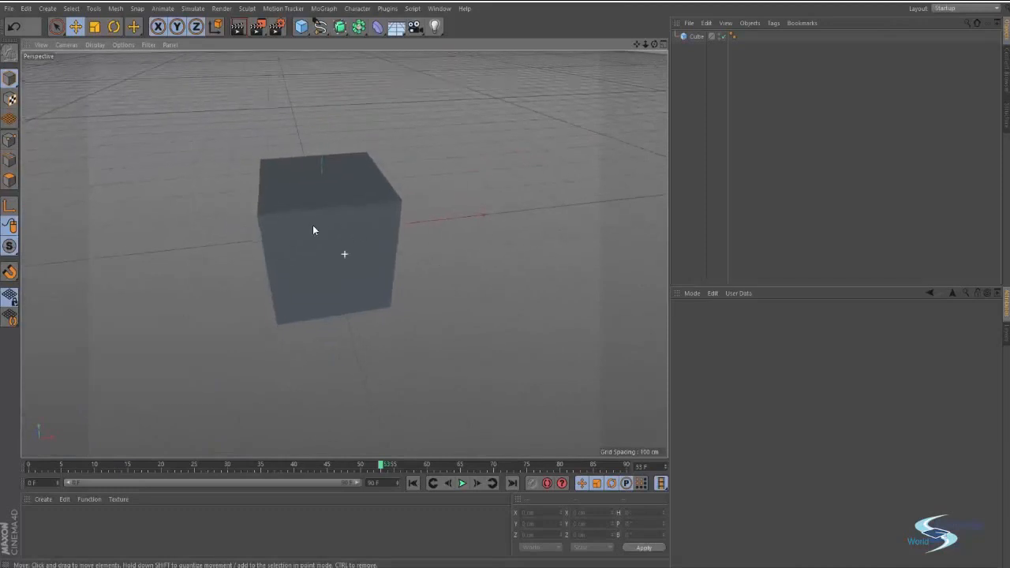
- View the unselected cube from several sides by orbiting, panning and zooming around it
{"action": "mouse_move", "coordinate": [312, 226]}
{"action": "middle_mouse_down", "text": "alt"}
{"action": "mouse_move", "coordinate": [386, 300]}
{"action": "mouse_move", "coordinate": [327, 208]}
{"action": "mouse_move", "coordinate": [310, 216]}
{"action": "middle_mouse_up", "text": "alt"}
{"action": "left_click_drag", "start_coordinate": [310, 216], "coordinate": [391, 226], "text": "alt"}
{"action": "right_click_drag", "start_coordinate": [390, 226], "coordinate": [365, 228], "text": "alt"}
{"action": "middle_click_drag", "start_coordinate": [365, 228], "coordinate": [410, 246], "text": "alt"}
{"action": "right_click_drag", "start_coordinate": [409, 246], "coordinate": [432, 242], "text": "alt"}
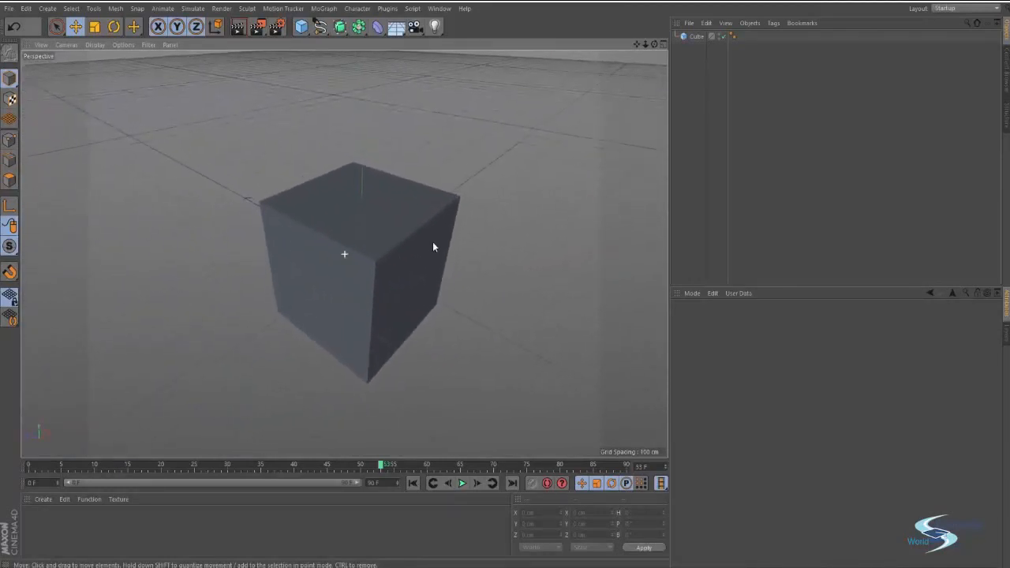
{"action": "middle_click_drag", "start_coordinate": [432, 242], "coordinate": [423, 235], "text": "alt"}
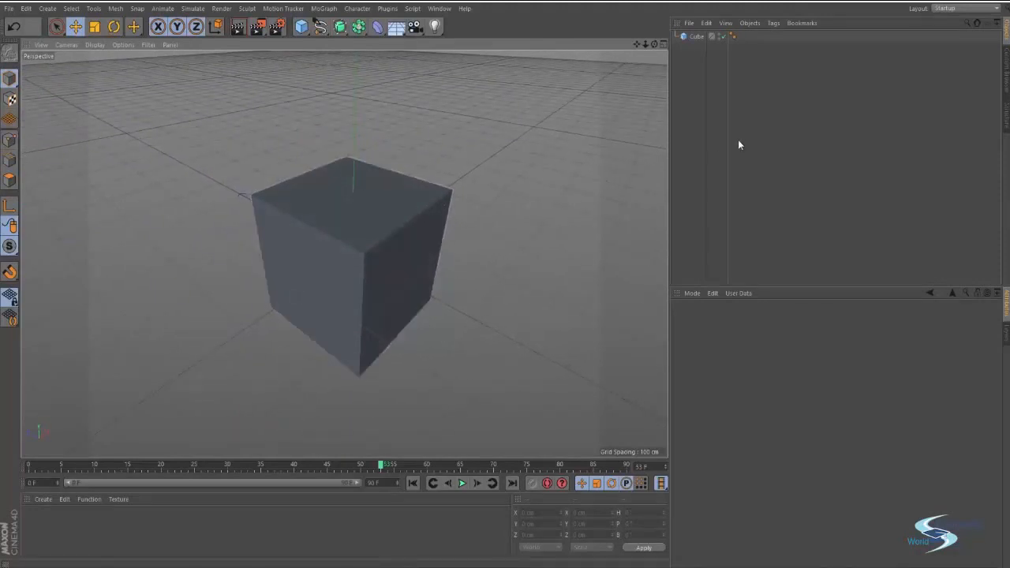
{"action": "left_click_drag", "start_coordinate": [449, 253], "coordinate": [451, 199], "text": "alt"}
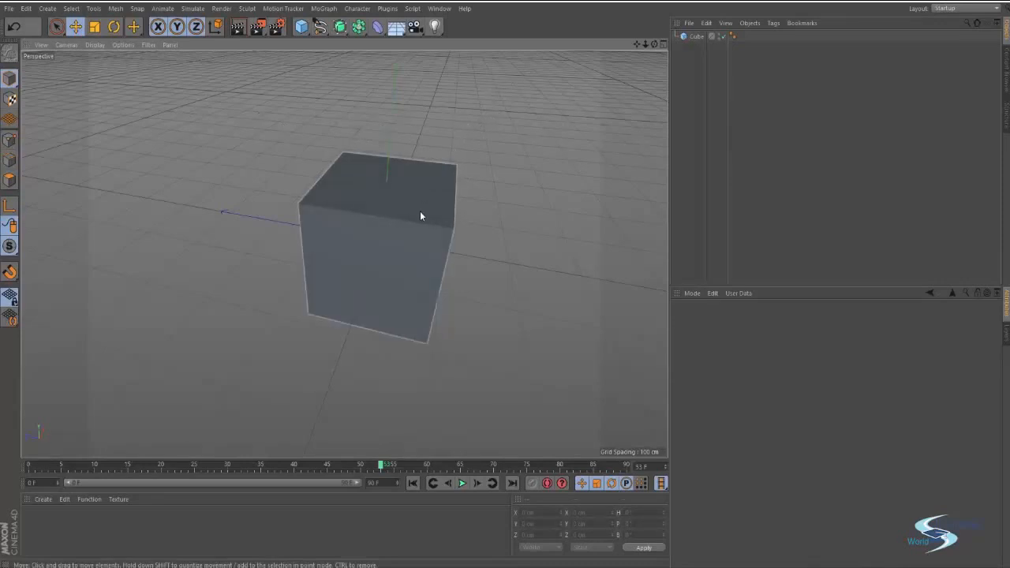
- Select the cube and examine its X, Y and Z move handles from different sides
{"action": "left_click", "coordinate": [367, 219]}
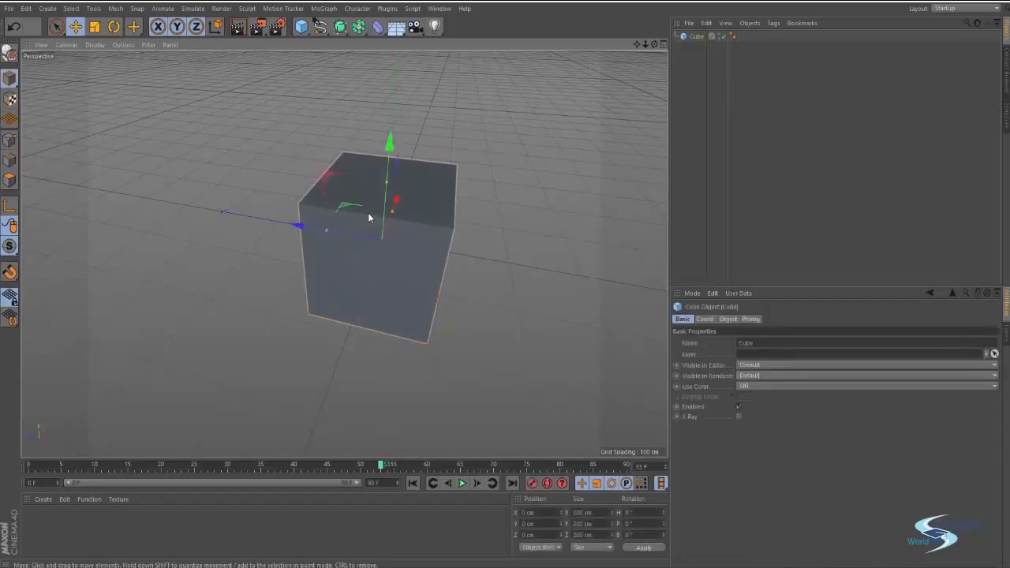
{"action": "left_click_drag", "start_coordinate": [165, 268], "coordinate": [412, 222], "text": "alt"}
{"action": "right_click_drag", "start_coordinate": [413, 220], "coordinate": [531, 228], "text": "alt"}
{"action": "left_click_drag", "start_coordinate": [211, 220], "coordinate": [321, 231], "text": "alt"}
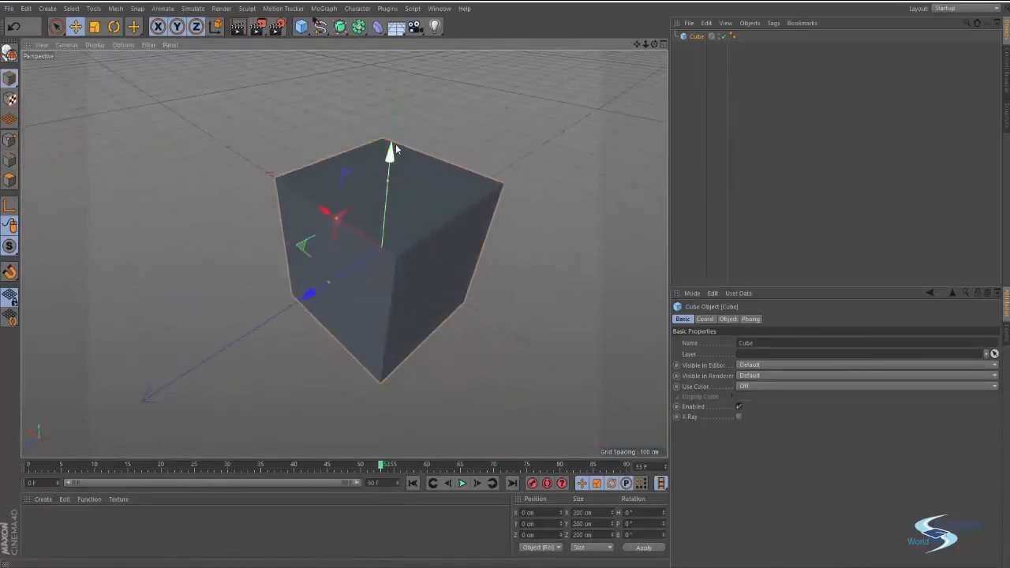
{"action": "left_click_drag", "start_coordinate": [375, 181], "coordinate": [518, 264], "text": "alt"}
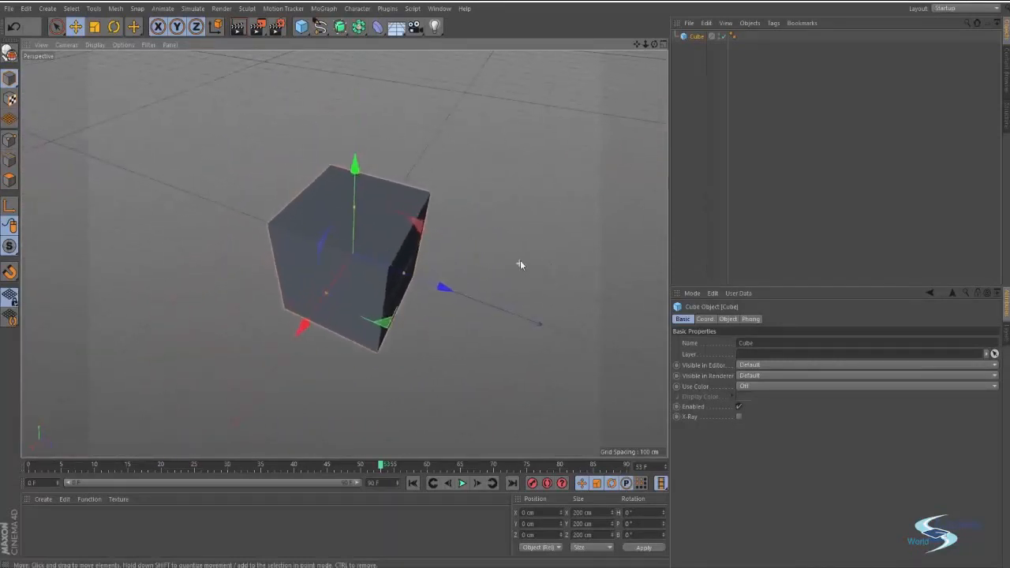
{"action": "right_click_drag", "start_coordinate": [518, 264], "coordinate": [582, 249], "text": "alt"}
{"action": "left_click_drag", "start_coordinate": [582, 248], "coordinate": [489, 211], "text": "alt"}
{"action": "middle_click_drag", "start_coordinate": [489, 211], "coordinate": [515, 232], "text": "alt"}
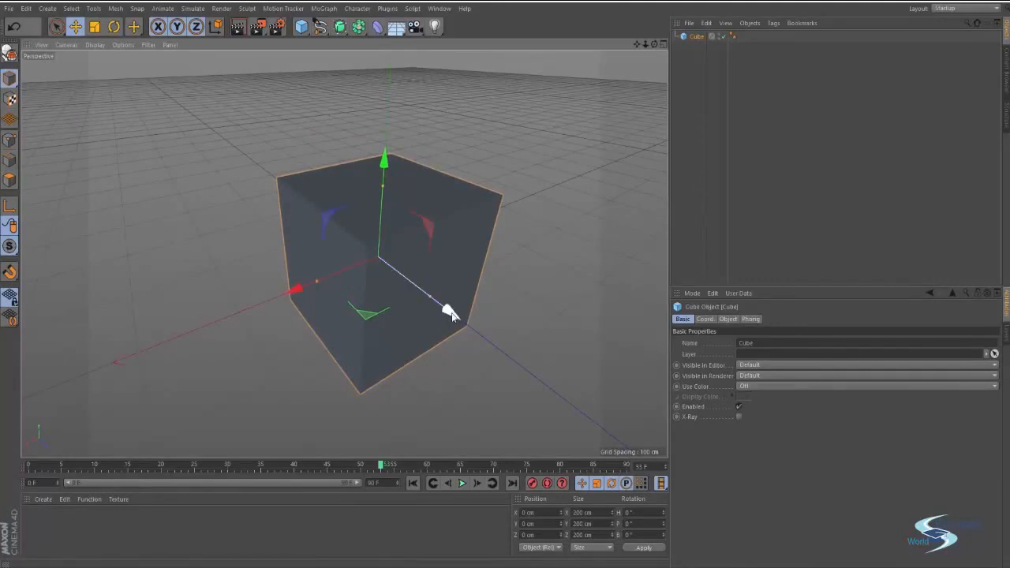
{"action": "left_click_drag", "start_coordinate": [381, 161], "coordinate": [490, 210], "text": "alt"}
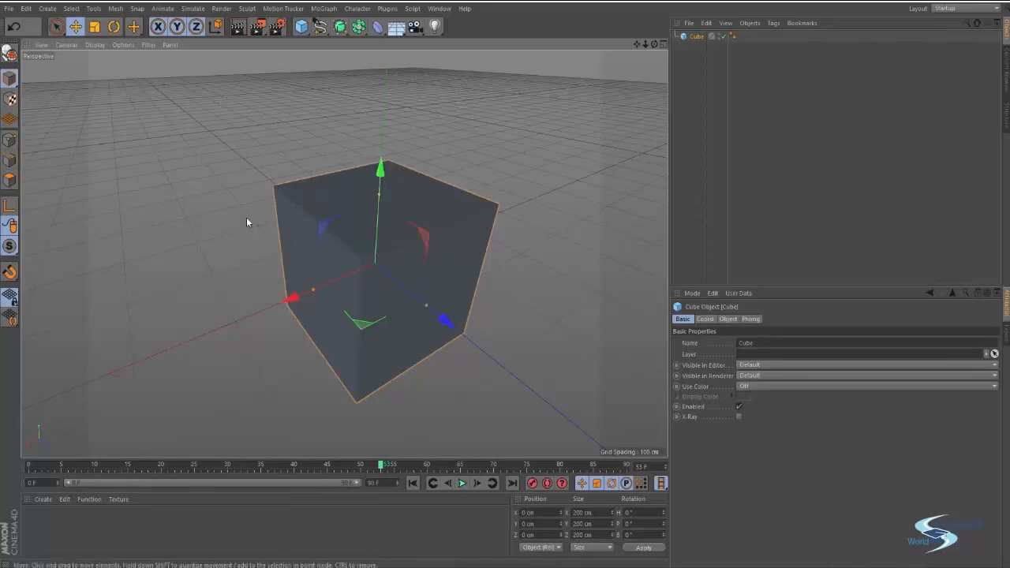
{"action": "left_click_drag", "start_coordinate": [247, 221], "coordinate": [458, 249], "text": "alt"}
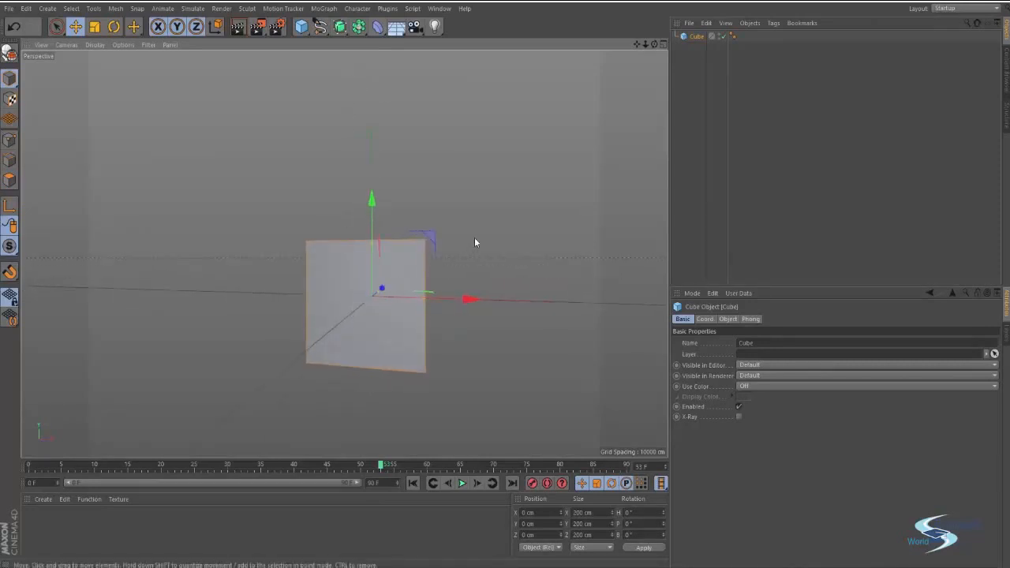
- Examine the selected cube and its axes from ground-level and raised viewpoints, both close up and farther away
{"action": "left_click_drag", "start_coordinate": [476, 241], "coordinate": [421, 254], "text": "alt"}
{"action": "left_click_drag", "start_coordinate": [422, 317], "coordinate": [418, 272], "text": "alt"}
{"action": "right_click_drag", "start_coordinate": [418, 272], "coordinate": [408, 243], "text": "alt"}
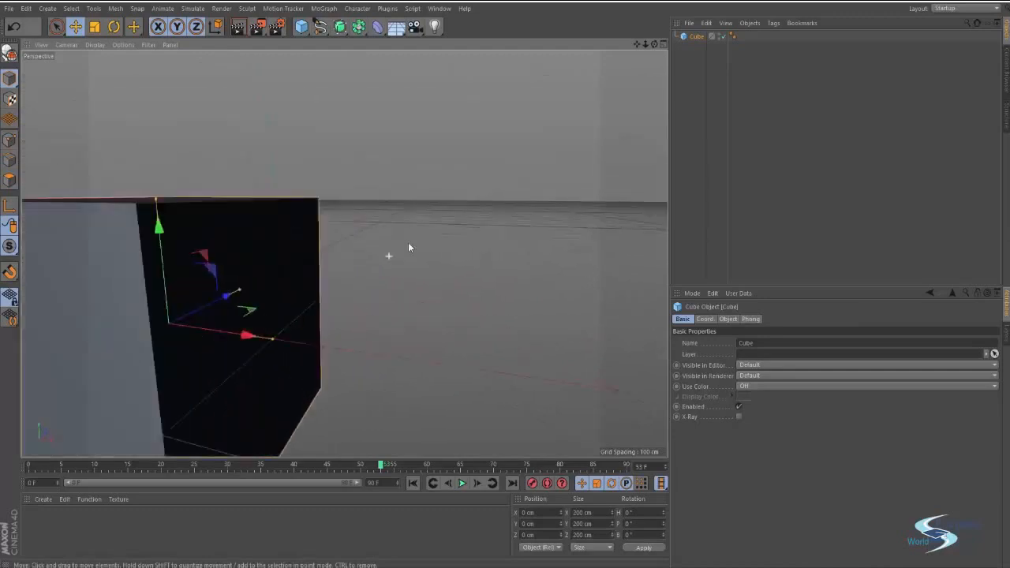
{"action": "middle_click_drag", "start_coordinate": [408, 243], "coordinate": [455, 230], "text": "alt"}
{"action": "right_click_drag", "start_coordinate": [455, 230], "coordinate": [355, 269], "text": "alt"}
{"action": "middle_click_drag", "start_coordinate": [355, 268], "coordinate": [387, 295], "text": "alt"}
{"action": "left_click_drag", "start_coordinate": [387, 295], "coordinate": [359, 323], "text": "alt"}
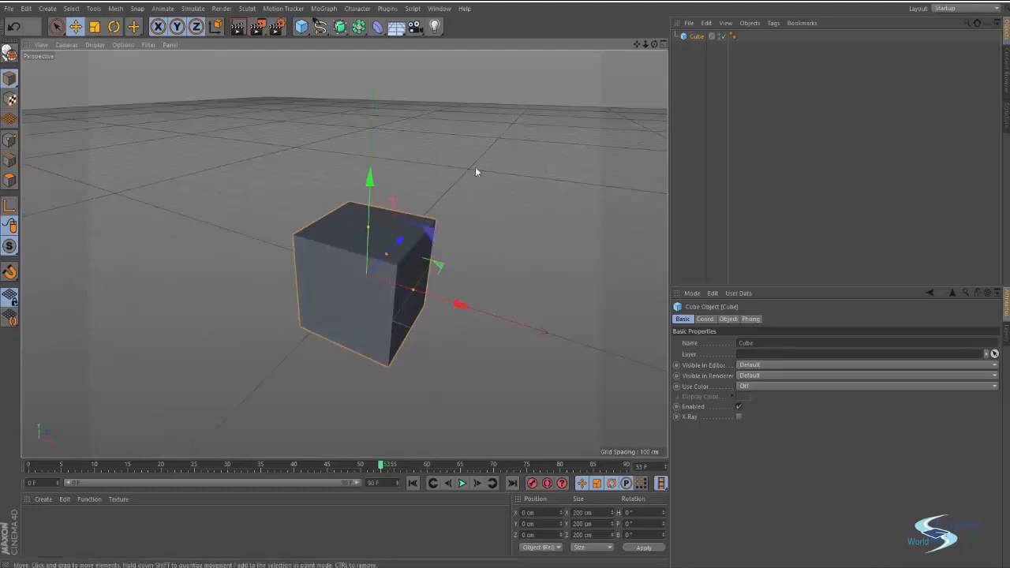
{"action": "left_click_drag", "start_coordinate": [505, 186], "coordinate": [439, 195], "text": "alt"}
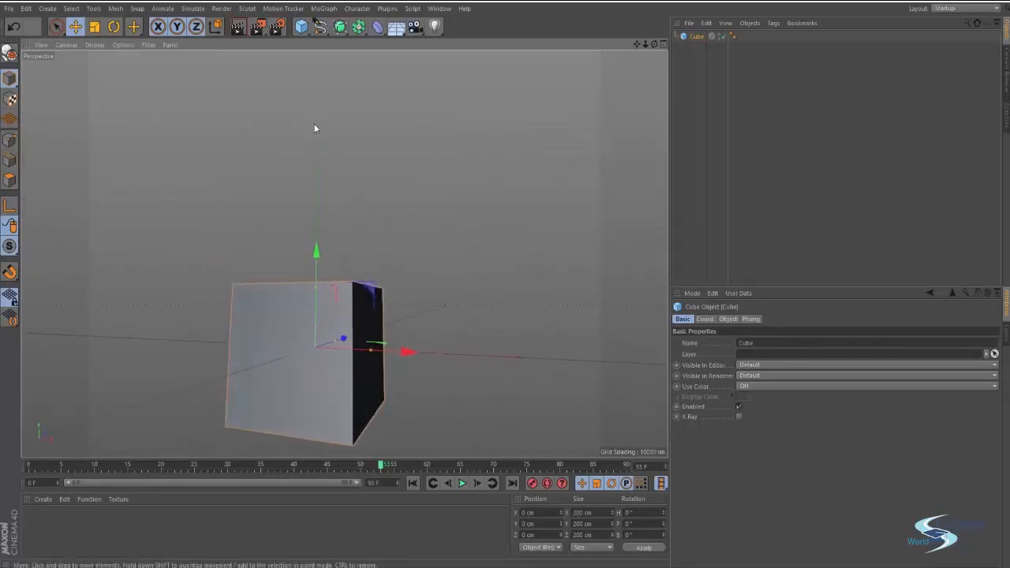
{"action": "left_click_drag", "start_coordinate": [321, 136], "coordinate": [377, 236], "text": "alt"}
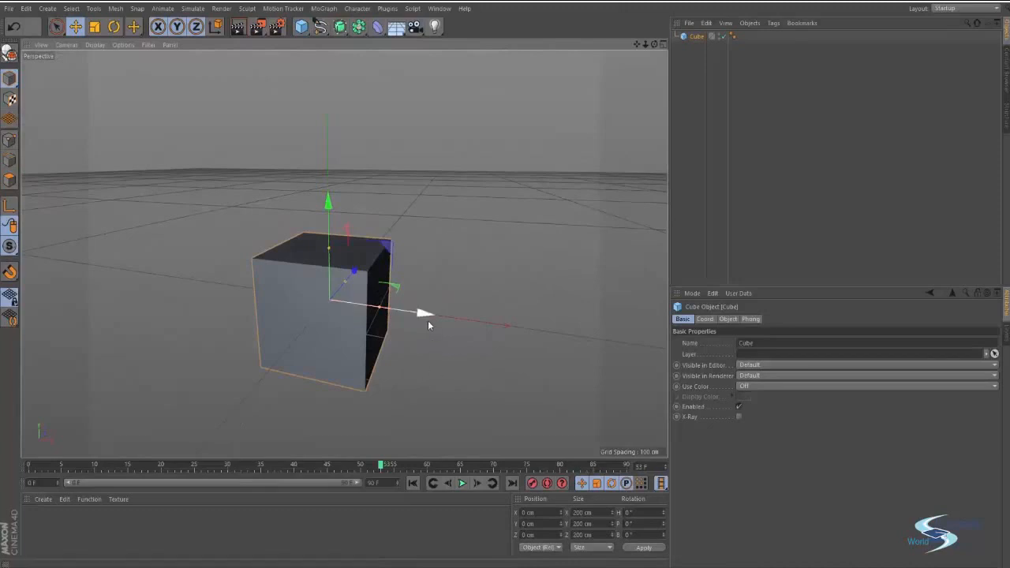
{"action": "middle_click_drag", "start_coordinate": [421, 316], "coordinate": [391, 281], "text": "alt"}
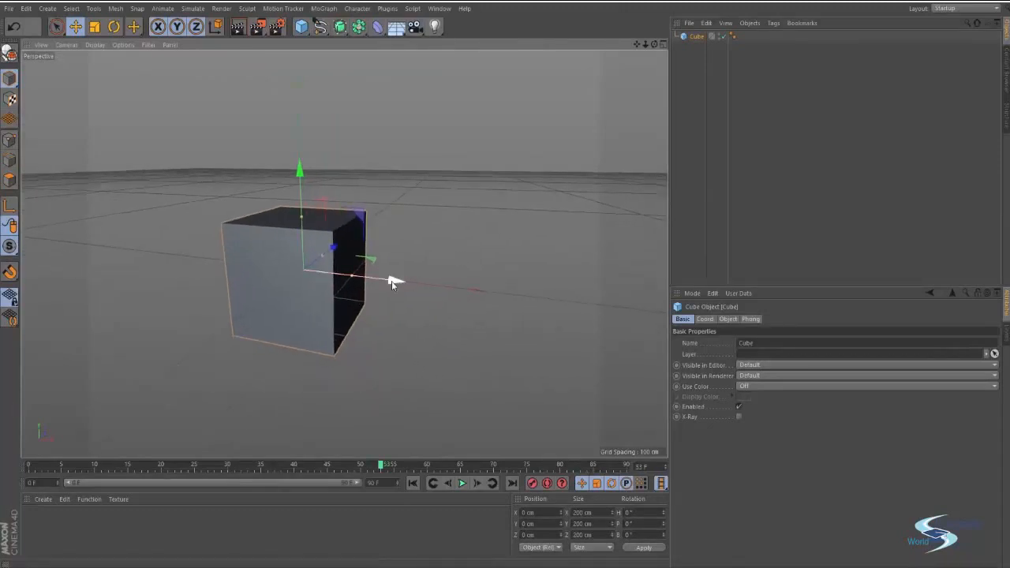
- Try moving the cube along its individual axes, then undo the moves
{"action": "left_click_drag", "start_coordinate": [391, 280], "coordinate": [410, 312]}
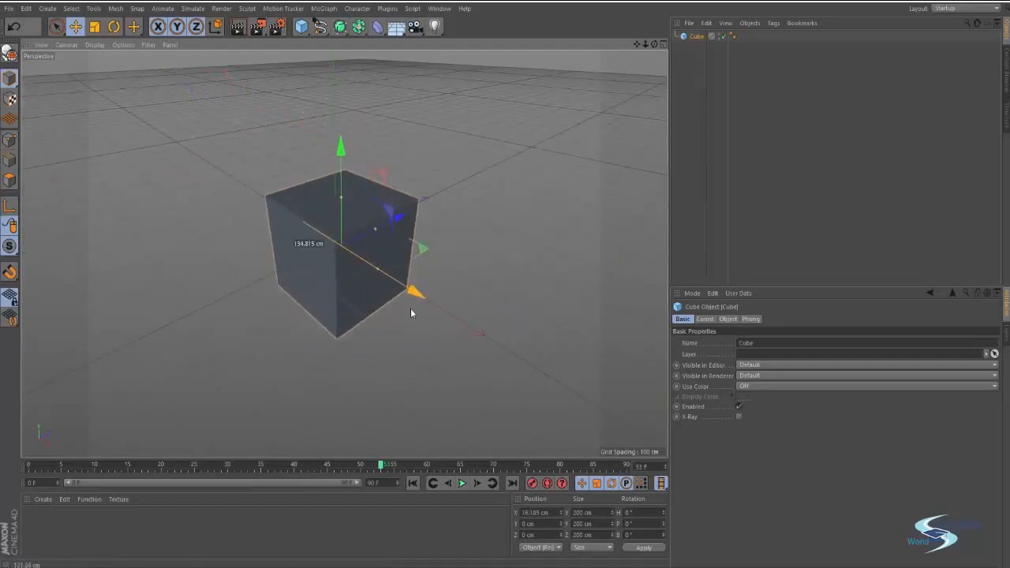
{"action": "mouse_move", "coordinate": [400, 217]}
{"action": "left_mouse_down"}
{"action": "mouse_move", "coordinate": [423, 203]}
{"action": "mouse_move", "coordinate": [383, 214]}
{"action": "mouse_move", "coordinate": [417, 206]}
{"action": "left_mouse_up"}
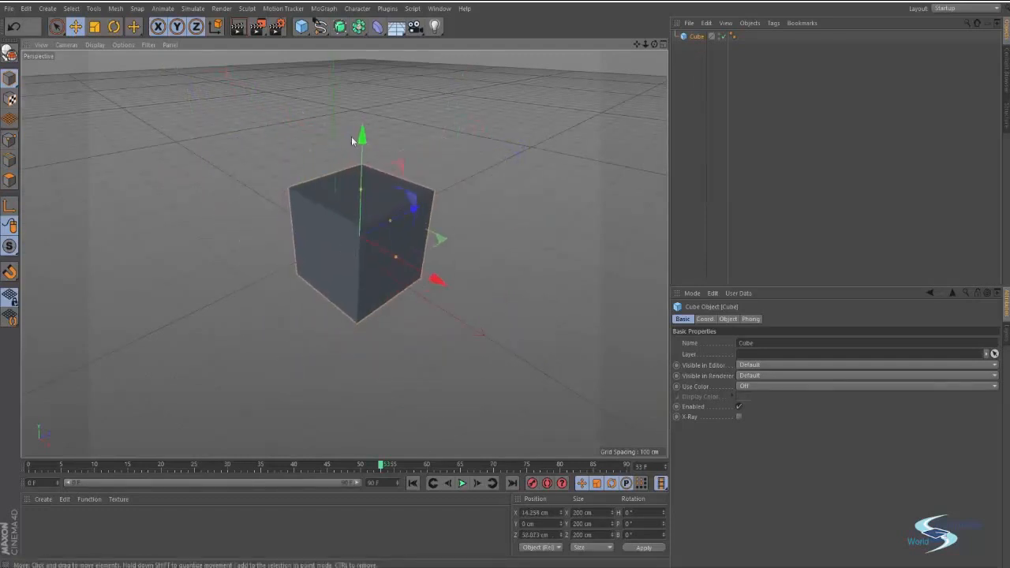
{"action": "left_click_drag", "start_coordinate": [351, 140], "coordinate": [390, 189]}
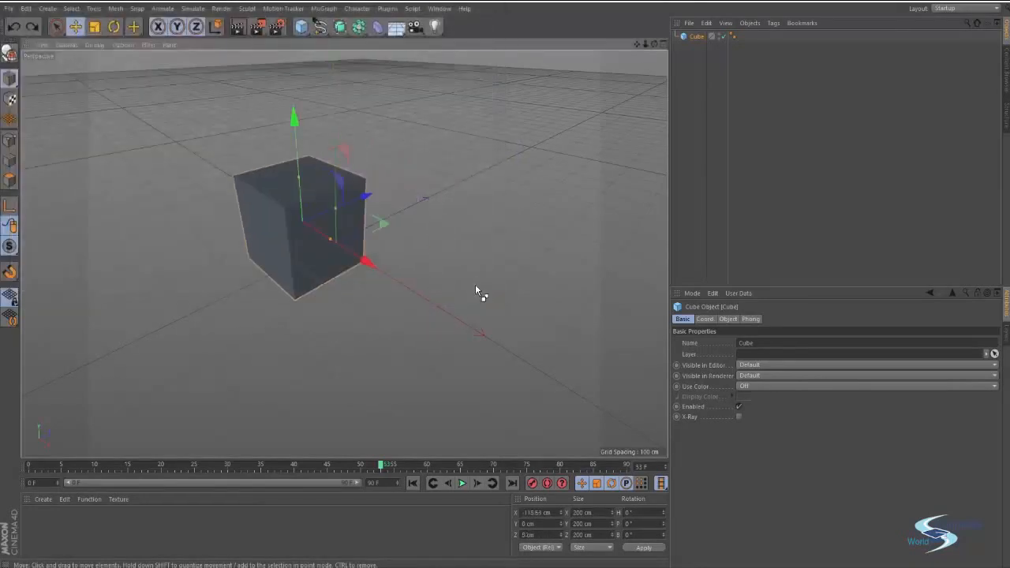
{"action": "left_click_drag", "start_coordinate": [442, 281], "coordinate": [471, 317], "text": "alt"}
{"action": "key", "text": "ctrl+z"}
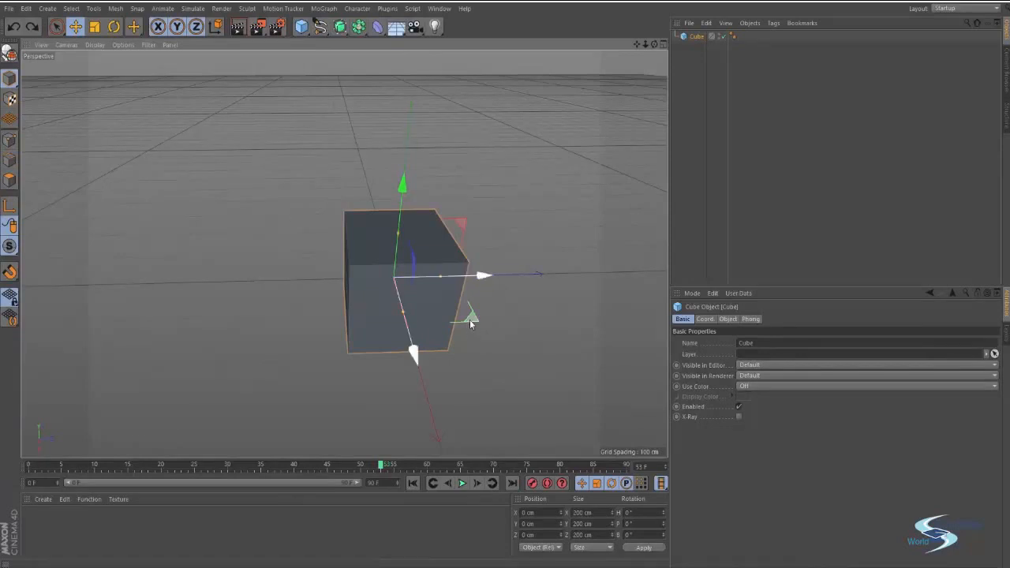
- Try moving the cube along two axes at once with the plane handles
{"action": "mouse_move", "coordinate": [470, 323]}
{"action": "left_mouse_down"}
{"action": "mouse_move", "coordinate": [466, 360]}
{"action": "mouse_move", "coordinate": [595, 416]}
{"action": "mouse_move", "coordinate": [623, 260]}
{"action": "mouse_move", "coordinate": [507, 142]}
{"action": "mouse_move", "coordinate": [213, 213]}
{"action": "mouse_move", "coordinate": [395, 347]}
{"action": "mouse_move", "coordinate": [655, 406]}
{"action": "mouse_move", "coordinate": [530, 211]}
{"action": "mouse_move", "coordinate": [568, 210]}
{"action": "mouse_move", "coordinate": [355, 399]}
{"action": "mouse_move", "coordinate": [637, 350]}
{"action": "mouse_move", "coordinate": [613, 159]}
{"action": "mouse_move", "coordinate": [641, 107]}
{"action": "mouse_move", "coordinate": [694, 149]}
{"action": "mouse_move", "coordinate": [710, 229]}
{"action": "mouse_move", "coordinate": [702, 205]}
{"action": "mouse_move", "coordinate": [524, 140]}
{"action": "mouse_move", "coordinate": [193, 279]}
{"action": "mouse_move", "coordinate": [185, 410]}
{"action": "mouse_move", "coordinate": [97, 349]}
{"action": "mouse_move", "coordinate": [248, 215]}
{"action": "mouse_move", "coordinate": [583, 378]}
{"action": "mouse_move", "coordinate": [496, 351]}
{"action": "mouse_move", "coordinate": [454, 362]}
{"action": "mouse_move", "coordinate": [584, 290]}
{"action": "mouse_move", "coordinate": [562, 316]}
{"action": "mouse_move", "coordinate": [599, 118]}
{"action": "mouse_move", "coordinate": [82, 211]}
{"action": "mouse_move", "coordinate": [473, 379]}
{"action": "mouse_move", "coordinate": [492, 306]}
{"action": "mouse_move", "coordinate": [475, 316]}
{"action": "left_mouse_up"}
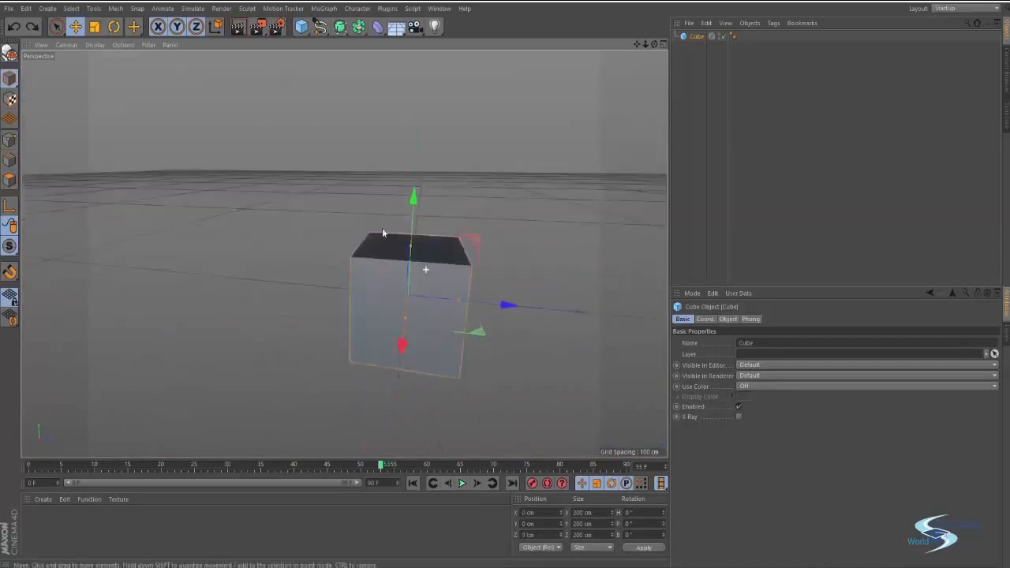
{"action": "left_click_drag", "start_coordinate": [382, 231], "coordinate": [343, 248], "text": "alt"}
{"action": "left_click_drag", "start_coordinate": [495, 241], "coordinate": [316, 84]}
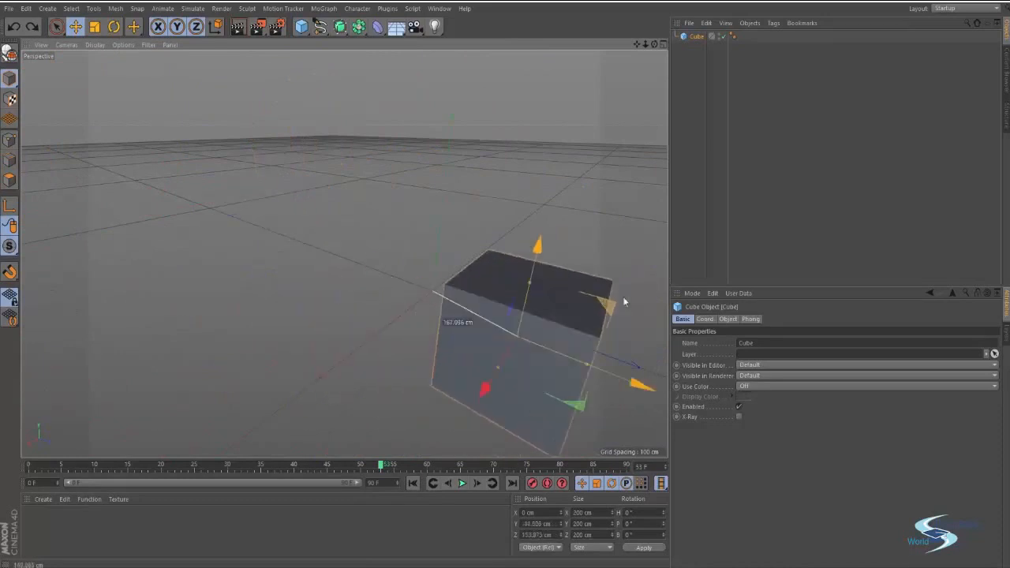
{"action": "left_click_drag", "start_coordinate": [620, 300], "coordinate": [370, 277], "text": "alt"}
{"action": "left_click", "coordinate": [496, 276]}
{"action": "left_click", "coordinate": [432, 271]}
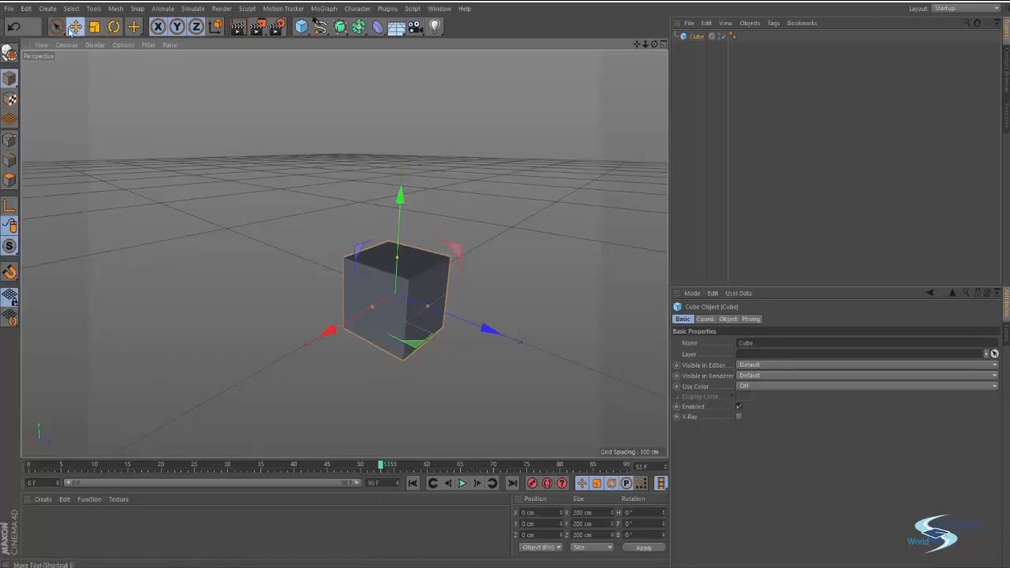
- Scale the cube uniformly with the Scale tool to about 261 cm on every side
{"action": "left_click", "coordinate": [94, 27]}
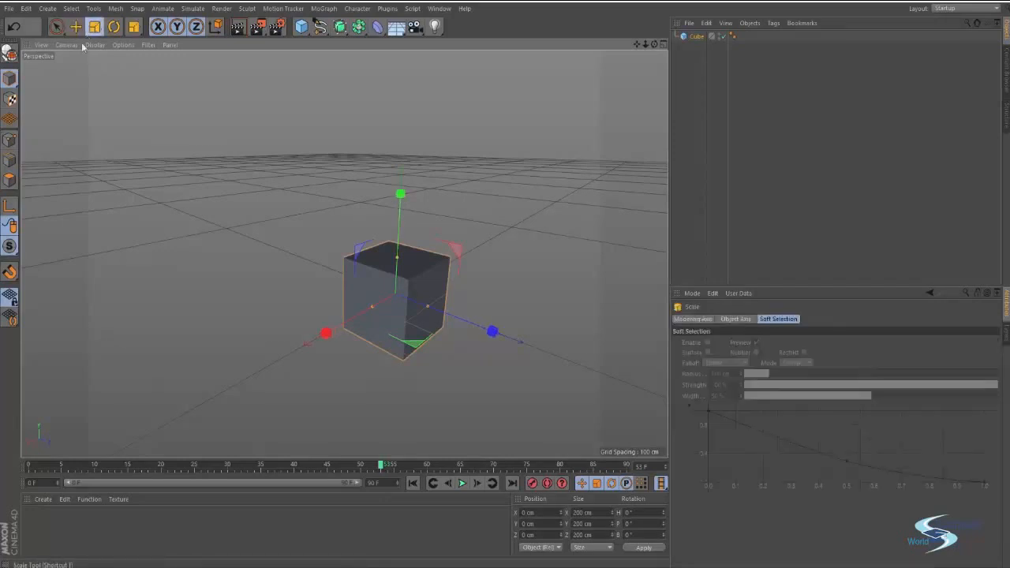
{"action": "left_click_drag", "start_coordinate": [420, 267], "coordinate": [456, 282], "text": "alt"}
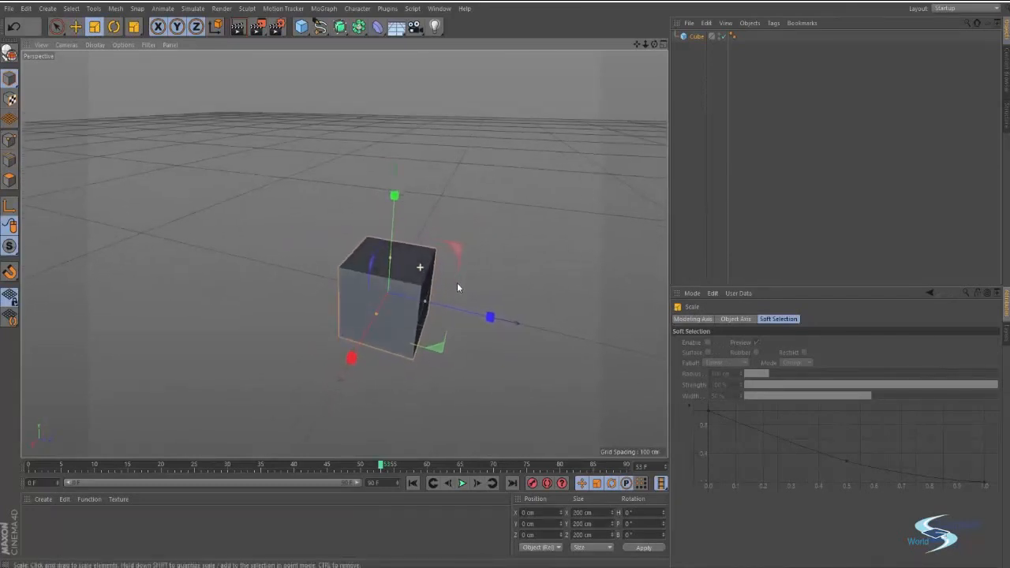
{"action": "left_click_drag", "start_coordinate": [489, 317], "coordinate": [540, 324]}
{"action": "left_click_drag", "start_coordinate": [505, 296], "coordinate": [476, 260], "text": "alt"}
{"action": "left_click_drag", "start_coordinate": [436, 299], "coordinate": [475, 282]}
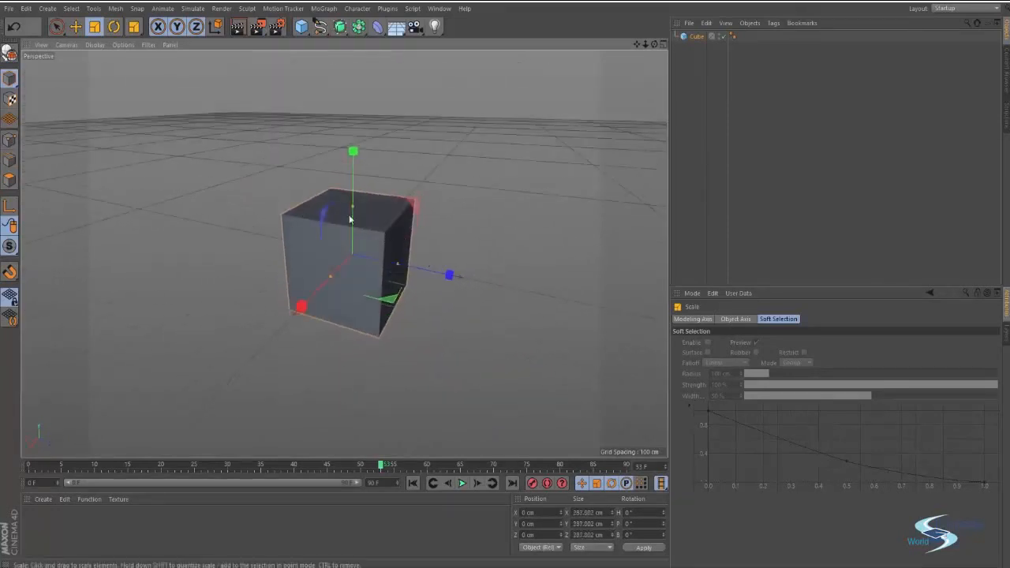
{"action": "mouse_move", "coordinate": [448, 278]}
{"action": "left_mouse_down"}
{"action": "mouse_move", "coordinate": [581, 300]}
{"action": "mouse_move", "coordinate": [461, 279]}
{"action": "left_mouse_up"}
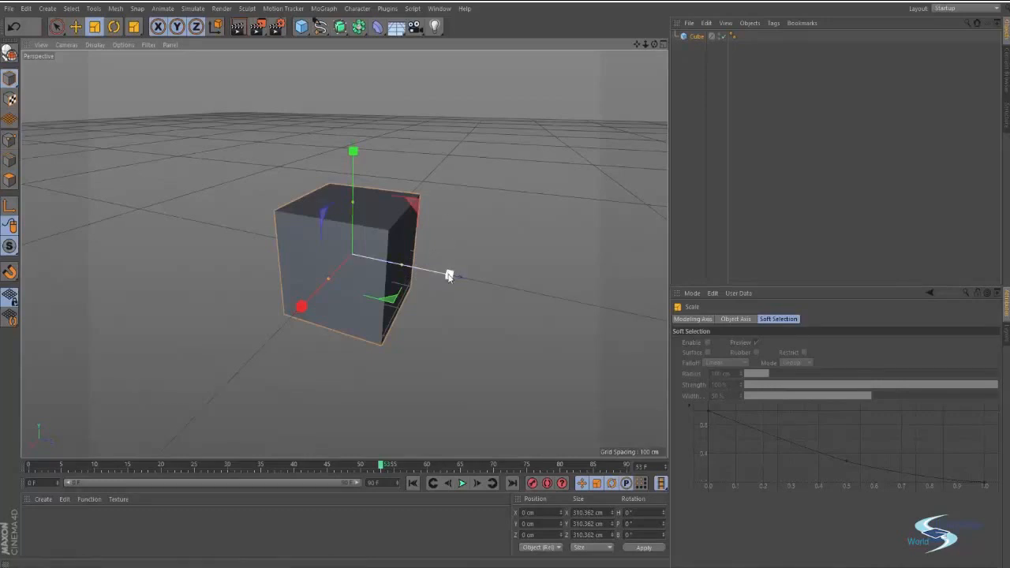
{"action": "mouse_move", "coordinate": [449, 275]}
{"action": "left_mouse_down"}
{"action": "mouse_move", "coordinate": [418, 270]}
{"action": "mouse_move", "coordinate": [451, 275]}
{"action": "mouse_move", "coordinate": [432, 280]}
{"action": "left_mouse_up"}
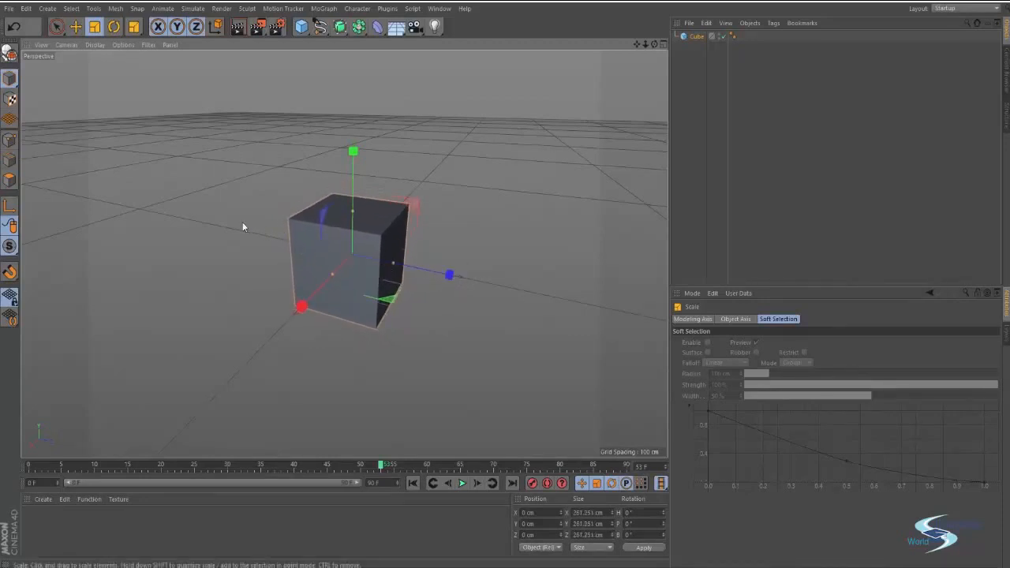
- Reselect the cube and switch between the Move, Rotate and Scale tools to compare their handles
{"action": "left_click_drag", "start_coordinate": [376, 236], "coordinate": [336, 278], "text": "alt"}
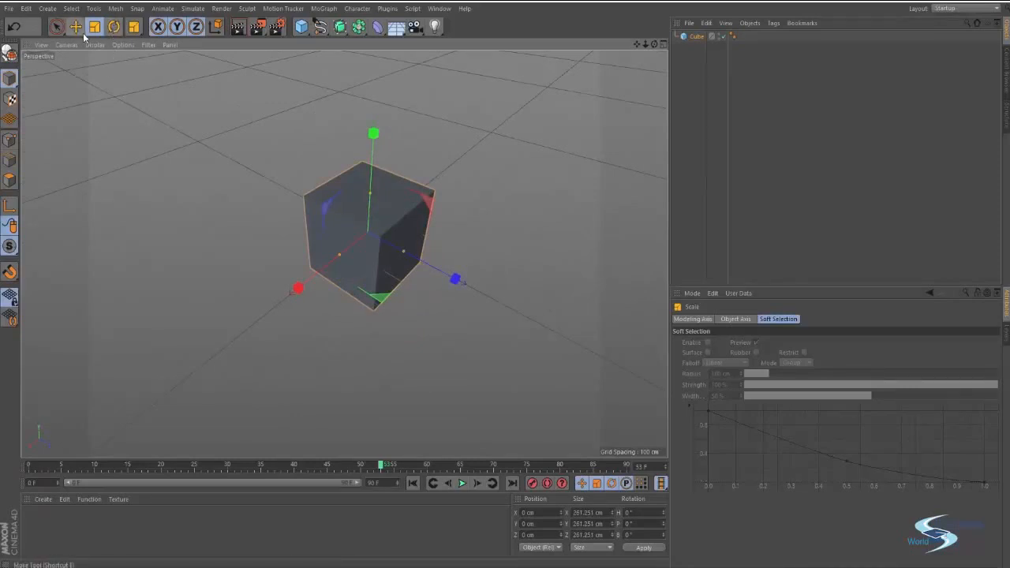
{"action": "left_click", "coordinate": [179, 101]}
{"action": "left_click", "coordinate": [367, 230]}
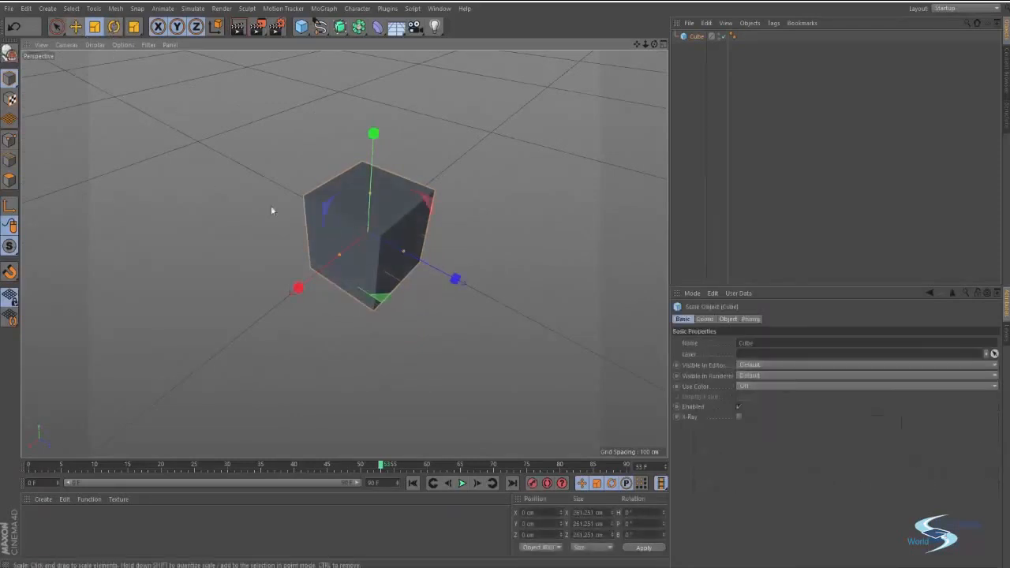
{"action": "key", "text": "e"}
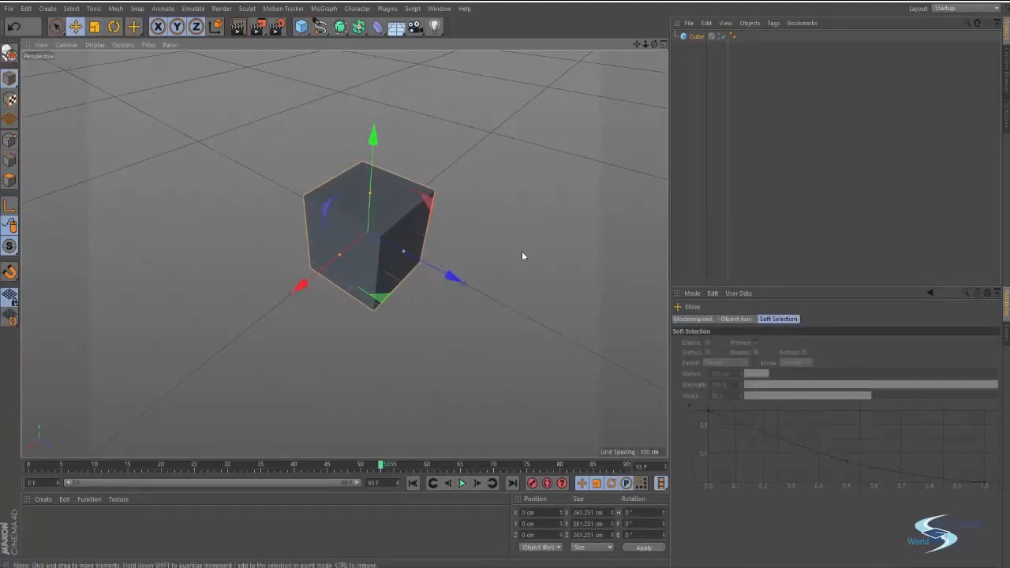
{"action": "key", "text": "r"}
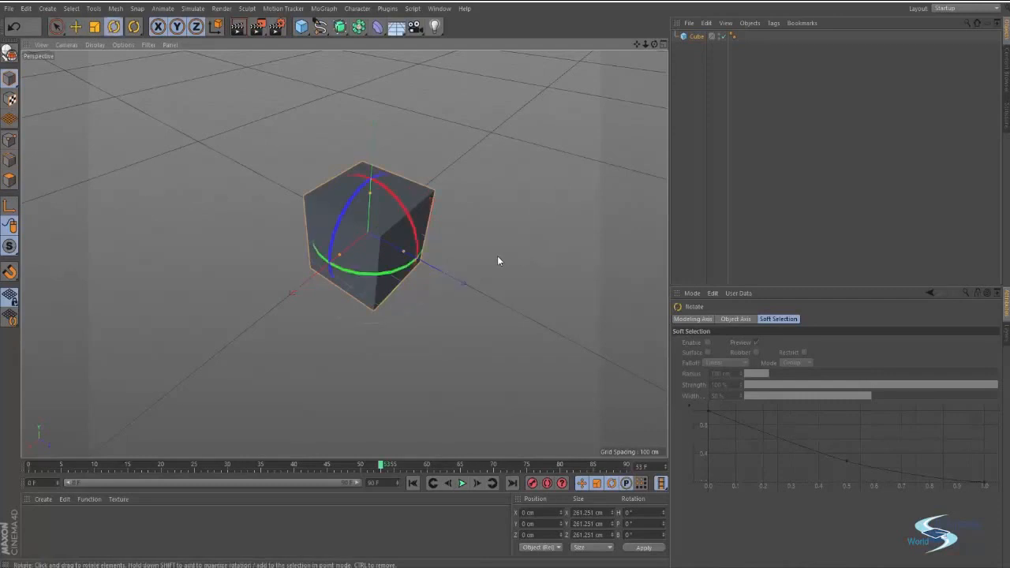
{"action": "key", "text": "t"}
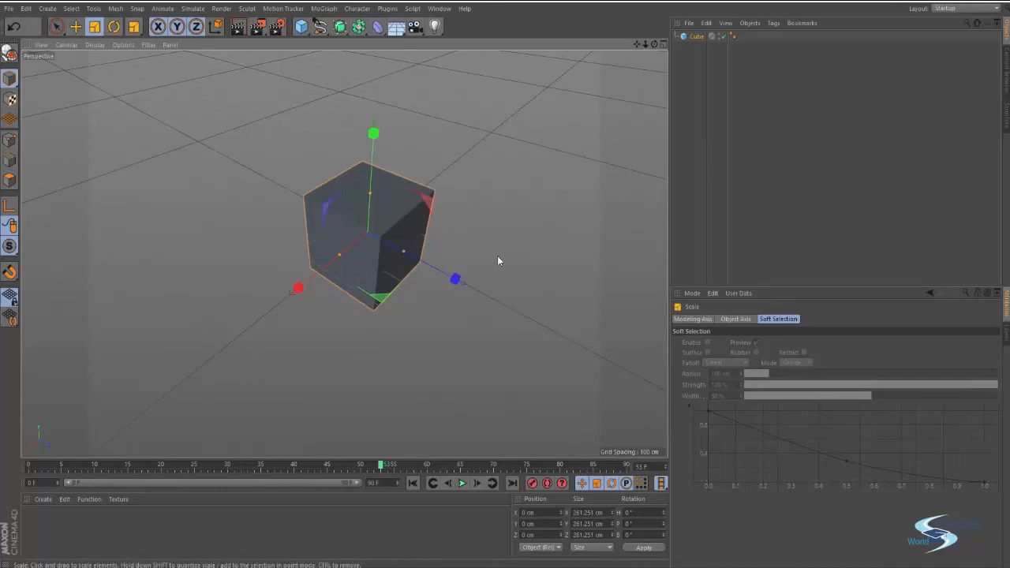
{"action": "key", "text": "r"}
{"action": "key", "text": "t"}
- Rotate the cube about its three axes to a pitch of about 52°, and toggle the coordinate system
{"action": "key", "text": "r"}
{"action": "left_click_drag", "start_coordinate": [497, 256], "coordinate": [417, 155], "text": "alt"}
{"action": "mouse_move", "coordinate": [391, 189]}
{"action": "left_mouse_down"}
{"action": "mouse_move", "coordinate": [410, 236]}
{"action": "mouse_move", "coordinate": [394, 175]}
{"action": "left_mouse_up"}
{"action": "mouse_move", "coordinate": [341, 193]}
{"action": "left_mouse_down"}
{"action": "mouse_move", "coordinate": [308, 273]}
{"action": "mouse_move", "coordinate": [349, 210]}
{"action": "left_mouse_up"}
{"action": "left_click_drag", "start_coordinate": [408, 271], "coordinate": [390, 343]}
{"action": "key", "text": "w"}
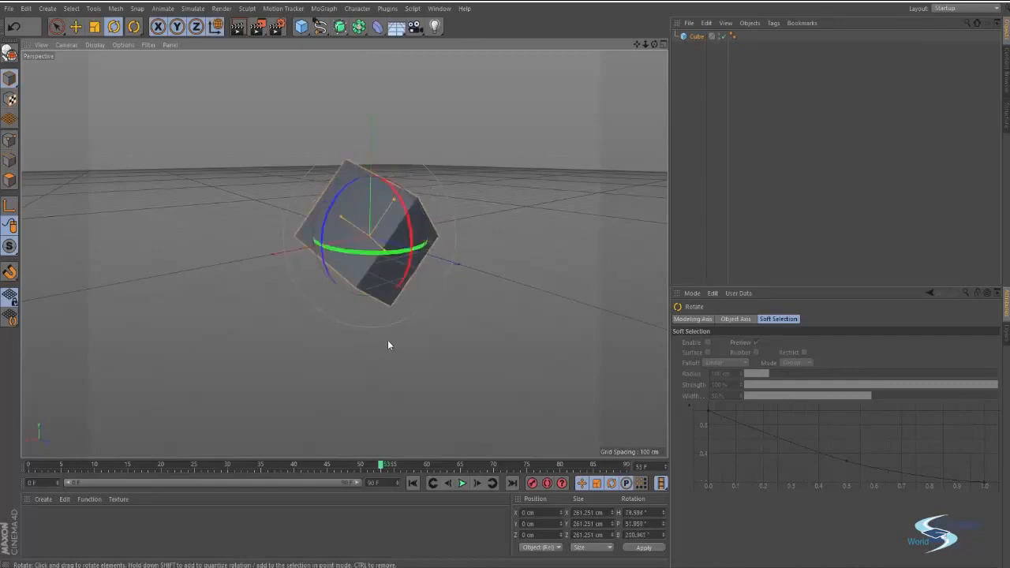
- Scale the tilted cube up uniformly, then delete it from the scene
{"action": "key", "text": "t"}
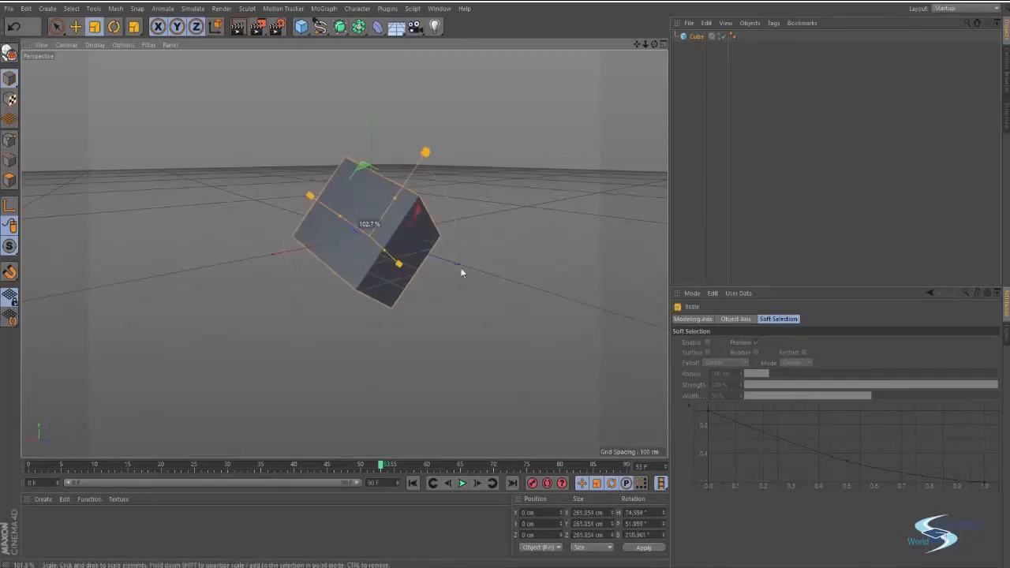
{"action": "left_click_drag", "start_coordinate": [462, 270], "coordinate": [424, 209]}
{"action": "left_click", "coordinate": [374, 239]}
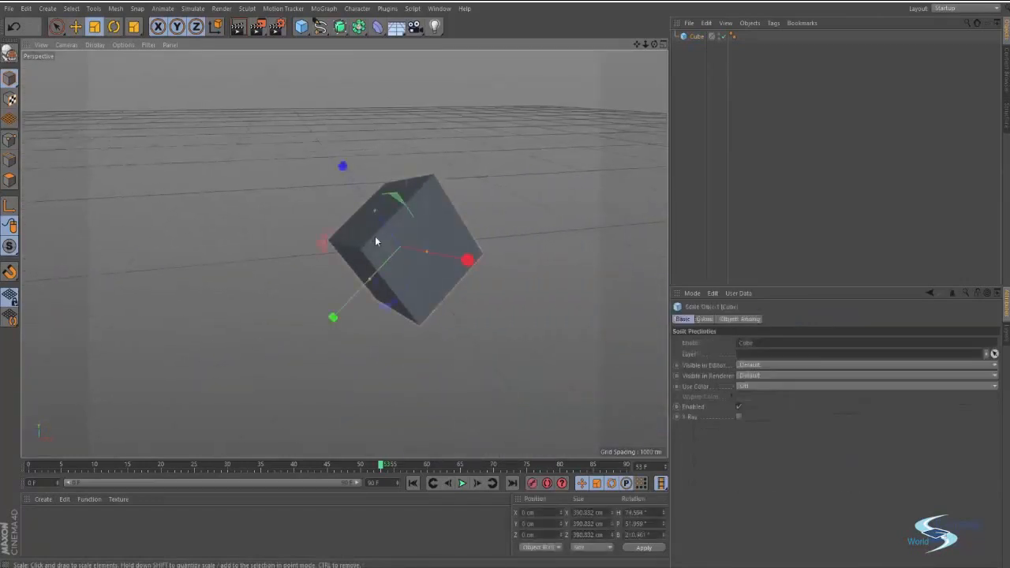
{"action": "key", "text": "Delete"}
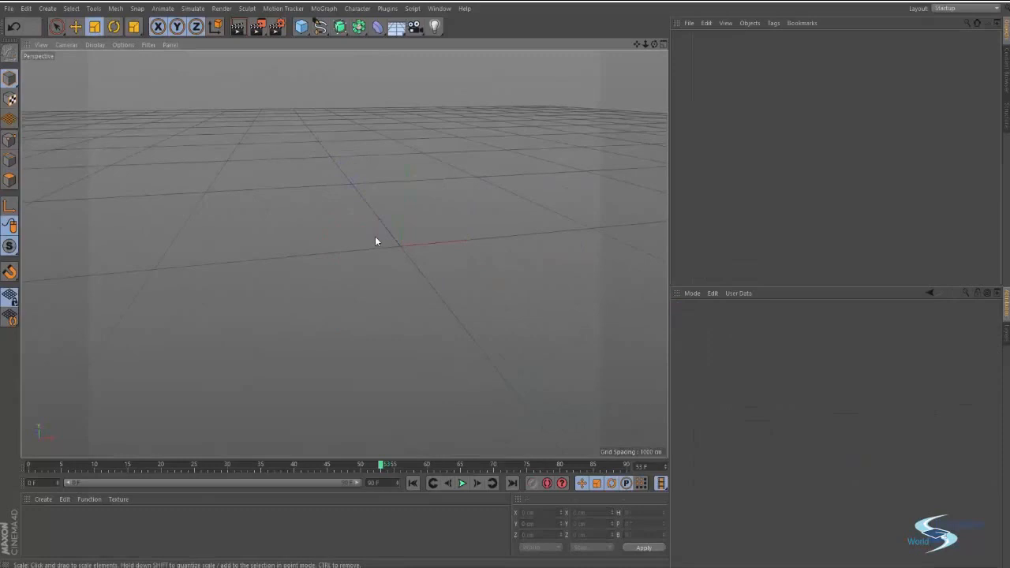
- Add a new cube primitive to the empty scene
{"action": "left_click", "coordinate": [301, 26]}
{"action": "middle_click_drag", "start_coordinate": [361, 245], "coordinate": [322, 254], "text": "alt"}
{"action": "right_click_drag", "start_coordinate": [358, 261], "coordinate": [418, 241], "text": "alt"}
{"action": "left_click_drag", "start_coordinate": [380, 255], "coordinate": [542, 258], "text": "alt"}
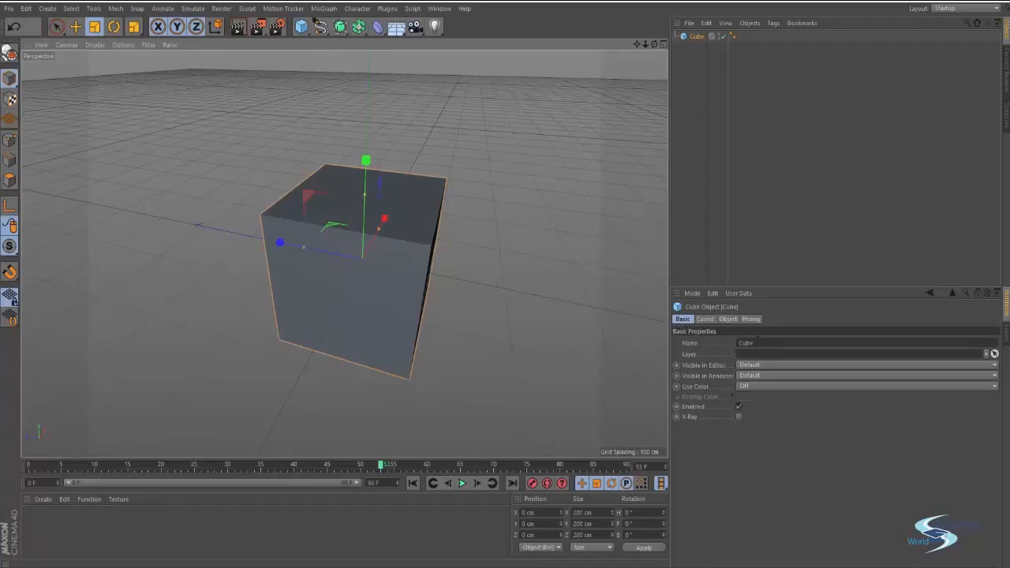
- Hide the cube by setting Visible in Editor to Off, and restore the option to Default
{"action": "left_click", "coordinate": [766, 341]}
{"action": "left_click", "coordinate": [759, 354]}
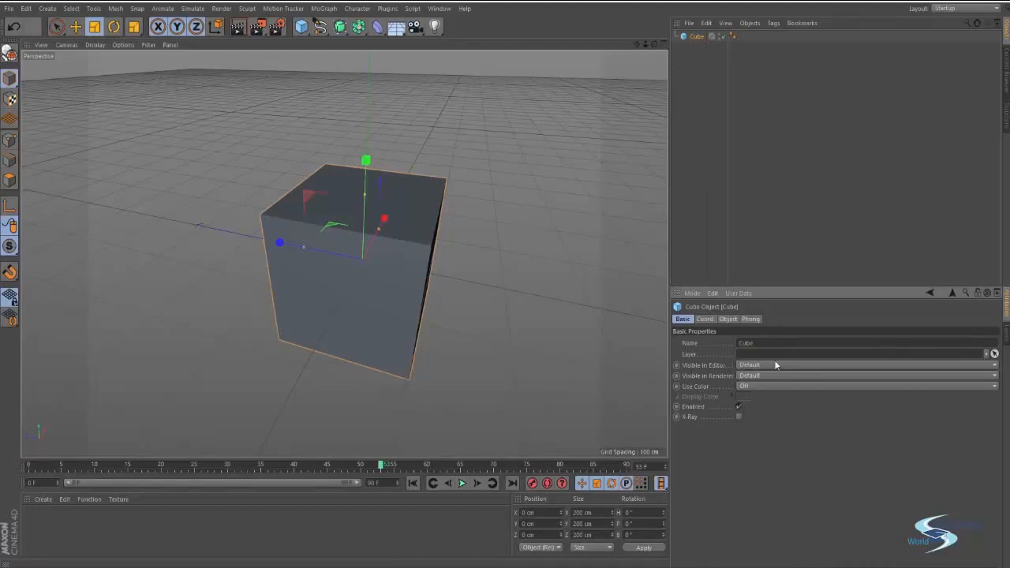
{"action": "left_click", "coordinate": [772, 364]}
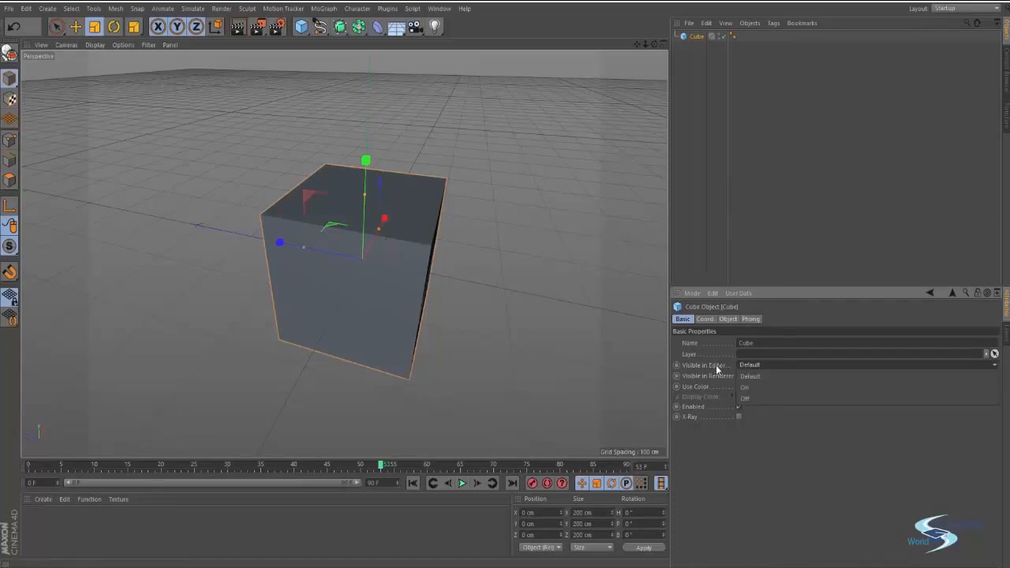
{"action": "left_click", "coordinate": [755, 397]}
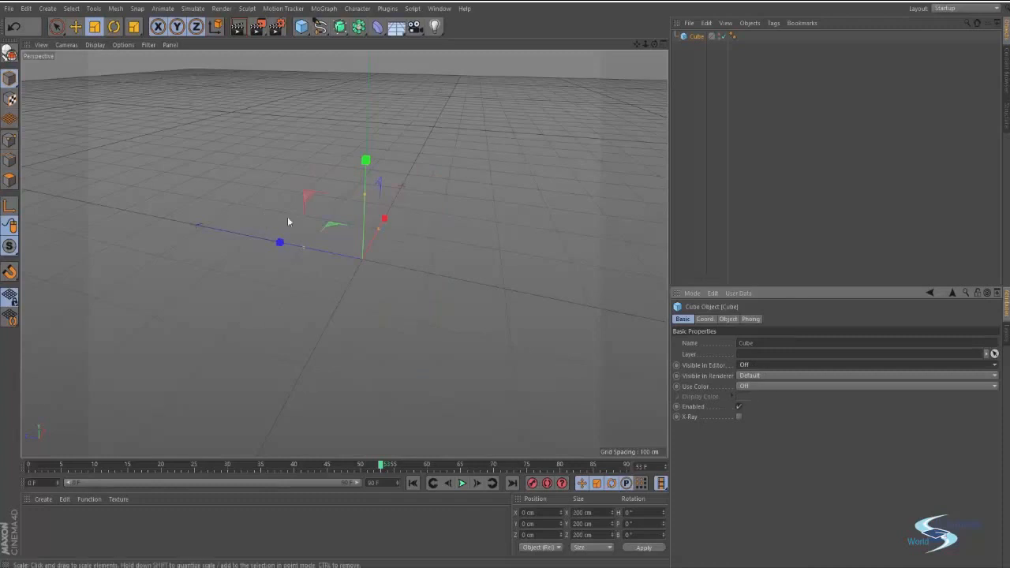
{"action": "left_click", "coordinate": [757, 365]}
{"action": "left_click", "coordinate": [756, 371]}
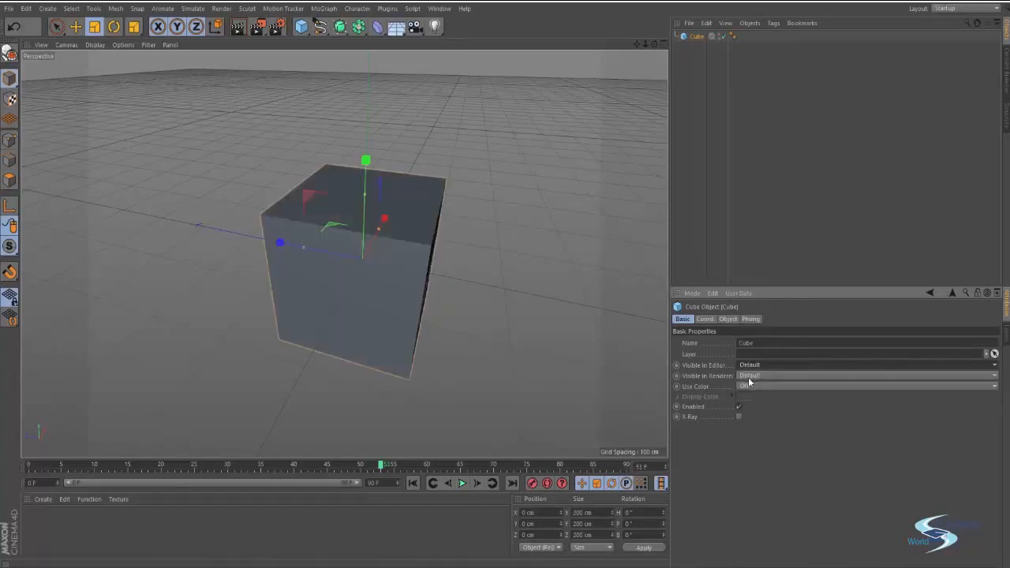
- Using its coordinate values, move the cube to about X 20 cm, Y 24 cm and Z 51 cm, with the Move tool active
{"action": "left_click", "coordinate": [706, 320]}
{"action": "left_click_drag", "start_coordinate": [451, 282], "coordinate": [370, 271], "text": "alt"}
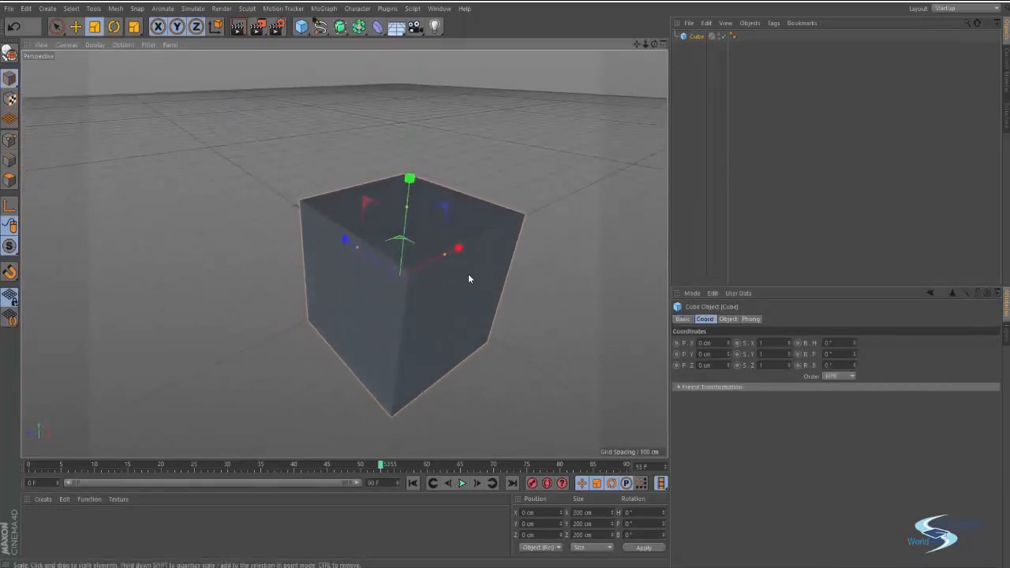
{"action": "left_click_drag", "start_coordinate": [468, 279], "coordinate": [229, 270], "text": "alt"}
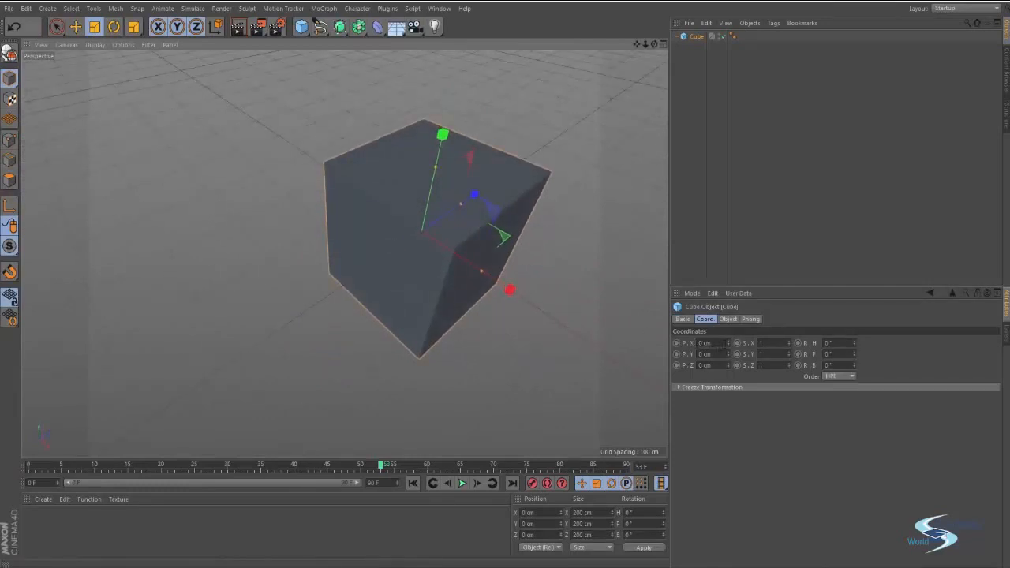
{"action": "mouse_move", "coordinate": [728, 344]}
{"action": "left_mouse_down"}
{"action": "mouse_move", "coordinate": [728, 285]}
{"action": "mouse_move", "coordinate": [728, 365]}
{"action": "mouse_move", "coordinate": [728, 327]}
{"action": "mouse_move", "coordinate": [728, 344]}
{"action": "left_mouse_up"}
{"action": "key", "text": "ctrl+z"}
{"action": "key", "text": "e"}
{"action": "left_click", "coordinate": [696, 37]}
{"action": "left_click_drag", "start_coordinate": [727, 367], "coordinate": [727, 339]}
{"action": "middle_click_drag", "start_coordinate": [473, 252], "coordinate": [387, 335], "text": "alt"}
{"action": "left_click_drag", "start_coordinate": [386, 335], "coordinate": [396, 276], "text": "alt"}
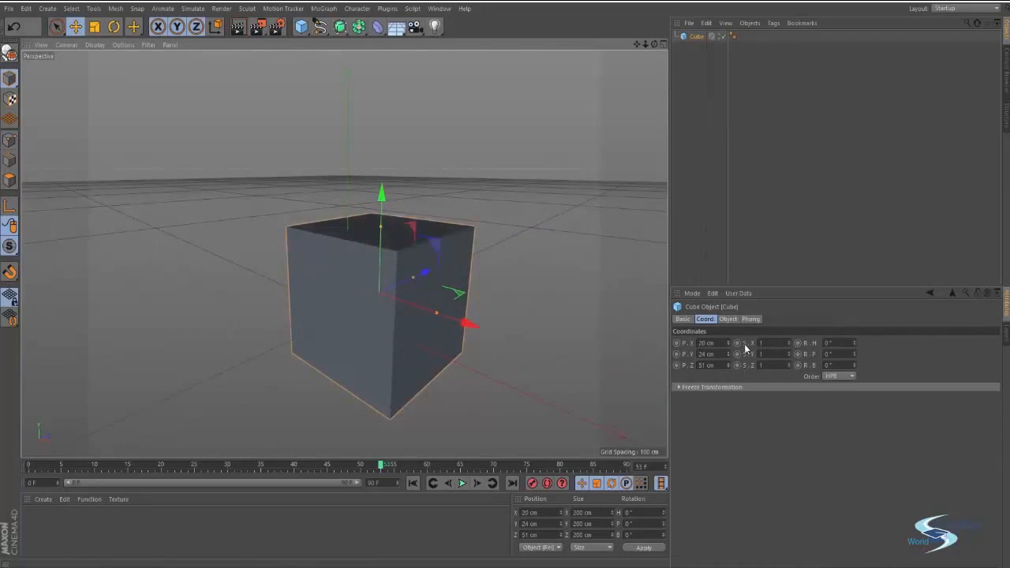
- Try changing the cube's X scale in its coordinates, and undo the change
{"action": "mouse_move", "coordinate": [788, 345]}
{"action": "left_mouse_down"}
{"action": "mouse_move", "coordinate": [788, 313]}
{"action": "mouse_move", "coordinate": [788, 343]}
{"action": "left_mouse_up"}
{"action": "key", "text": "ctrl+z"}
{"action": "left_click_drag", "start_coordinate": [503, 294], "coordinate": [486, 311], "text": "alt"}
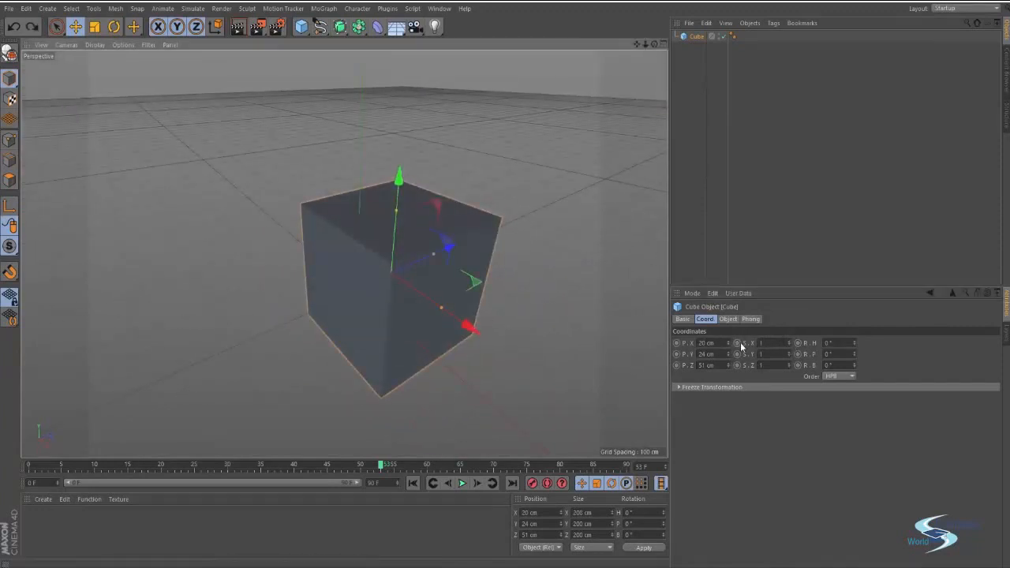
{"action": "left_click_drag", "start_coordinate": [444, 244], "coordinate": [467, 242], "text": "alt"}
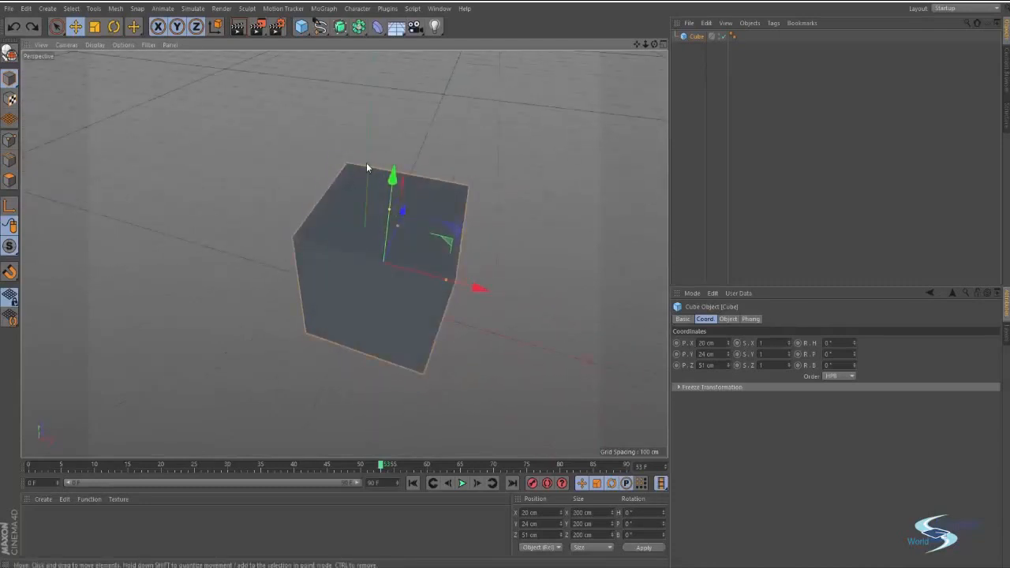
{"action": "left_click_drag", "start_coordinate": [469, 219], "coordinate": [521, 297], "text": "alt"}
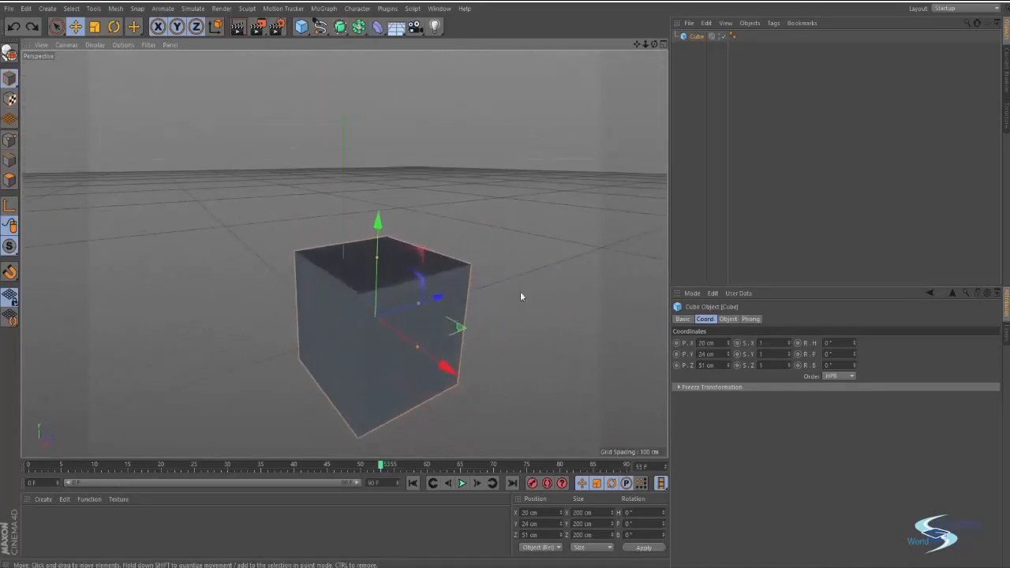
- Stretch the cube along X by setting its X scale to 2, and undo the scaling
{"action": "mouse_move", "coordinate": [788, 343]}
{"action": "left_mouse_down"}
{"action": "mouse_move", "coordinate": [789, 314]}
{"action": "mouse_move", "coordinate": [779, 344]}
{"action": "left_mouse_up"}
{"action": "left_click", "coordinate": [776, 343]}
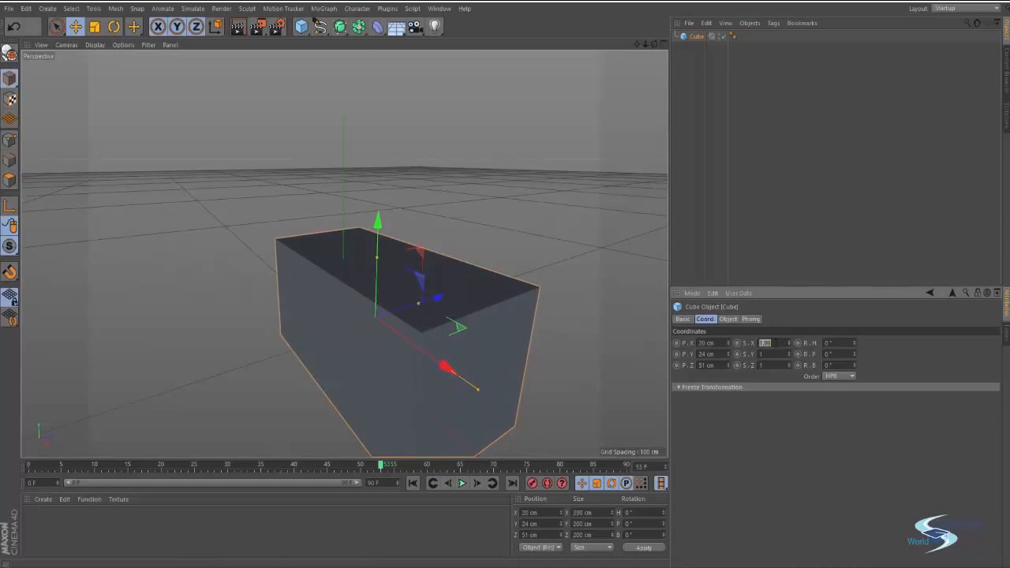
{"action": "type", "text": "2"}
{"action": "key", "text": "Return"}
{"action": "left_click_drag", "start_coordinate": [418, 228], "coordinate": [432, 202], "text": "alt"}
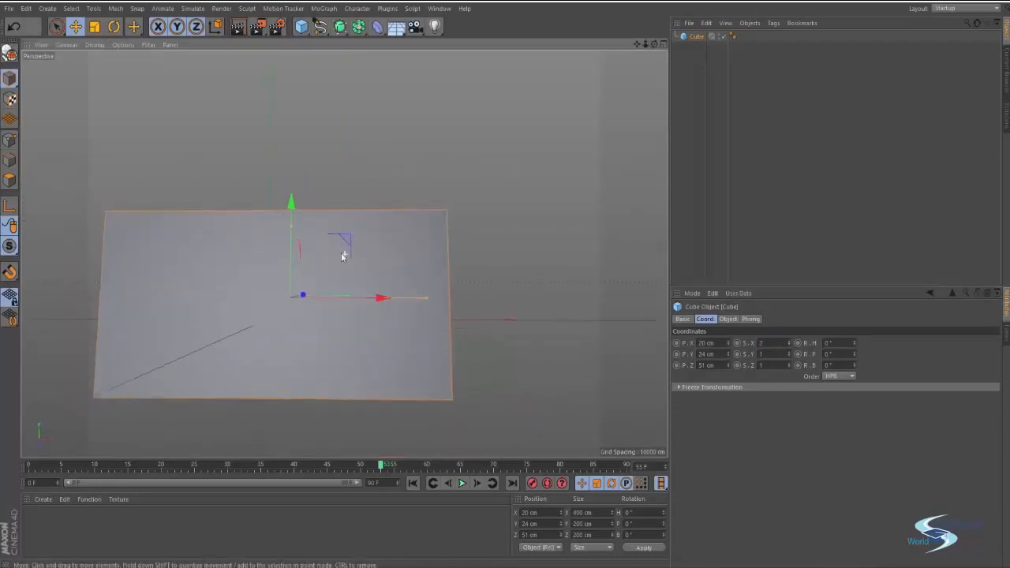
{"action": "left_click_drag", "start_coordinate": [342, 252], "coordinate": [386, 306], "text": "alt"}
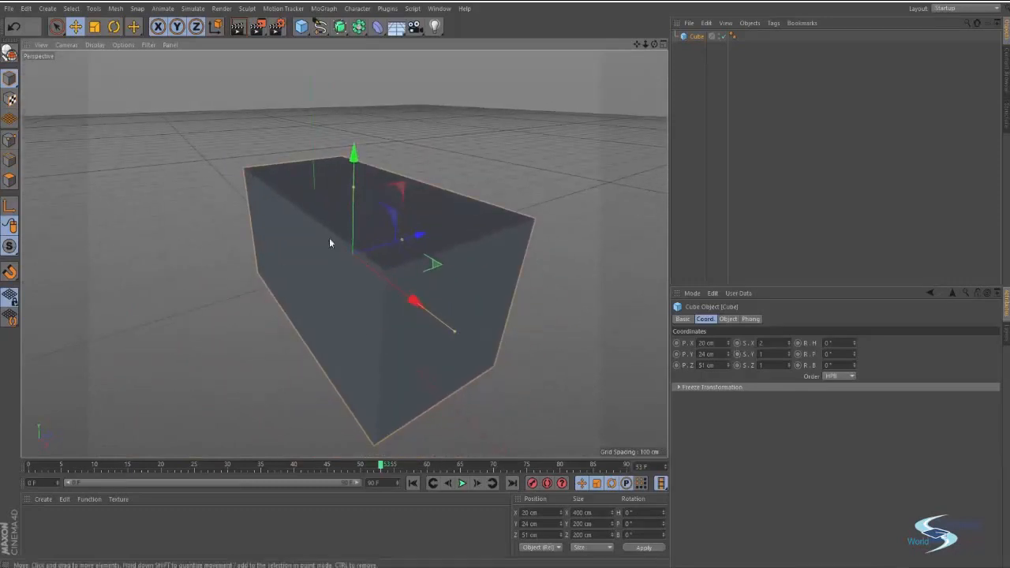
{"action": "key", "text": "ctrl+z"}
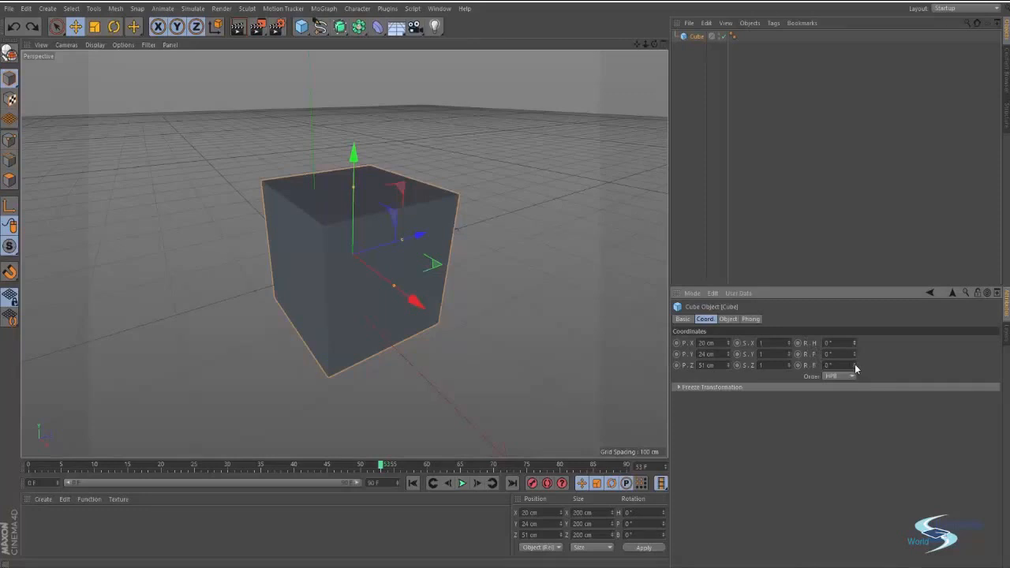
- Try rotating the cube through its bank angle, and return the angle to 0°
{"action": "mouse_move", "coordinate": [853, 366]}
{"action": "left_mouse_down"}
{"action": "mouse_move", "coordinate": [853, 340]}
{"action": "mouse_move", "coordinate": [854, 365]}
{"action": "left_mouse_up"}
{"action": "mouse_move", "coordinate": [853, 366]}
{"action": "left_mouse_down"}
{"action": "mouse_move", "coordinate": [853, 347]}
{"action": "mouse_move", "coordinate": [852, 366]}
{"action": "left_mouse_up"}
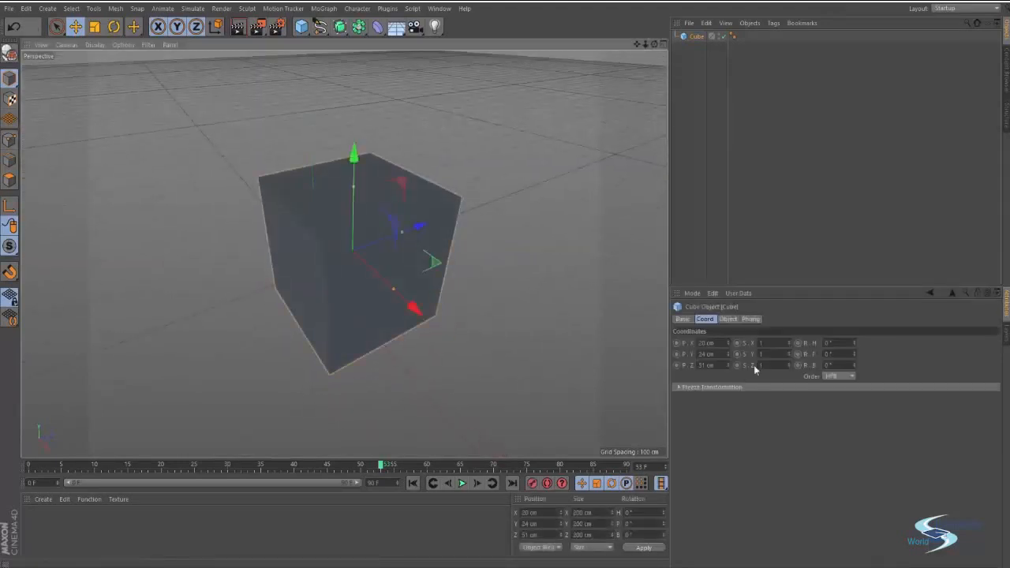
- Set the cube's Size X to 500 cm in its object properties
{"action": "left_click", "coordinate": [727, 319]}
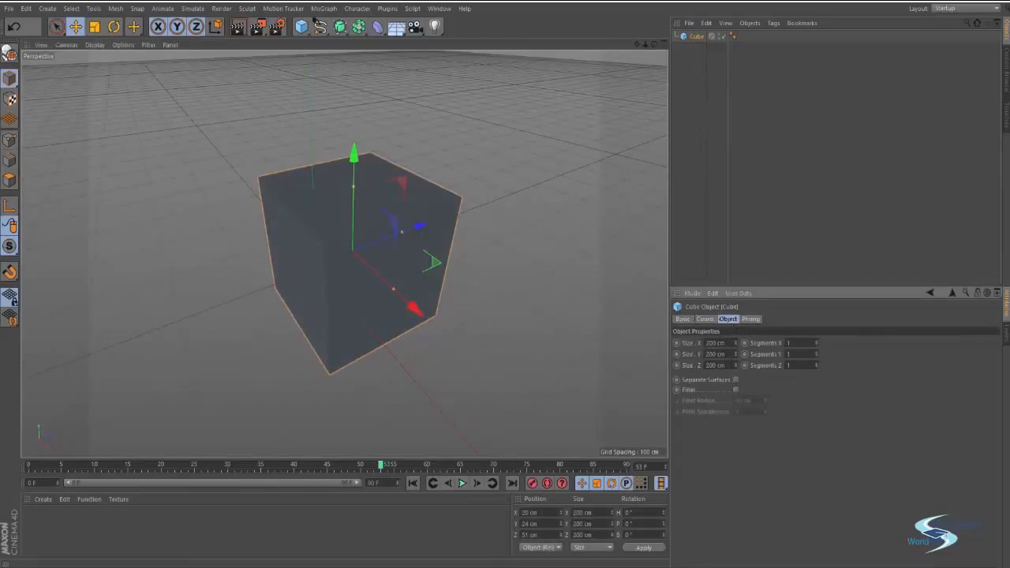
{"action": "mouse_move", "coordinate": [735, 346]}
{"action": "left_mouse_down"}
{"action": "mouse_move", "coordinate": [797, 346]}
{"action": "mouse_move", "coordinate": [721, 349]}
{"action": "left_mouse_up"}
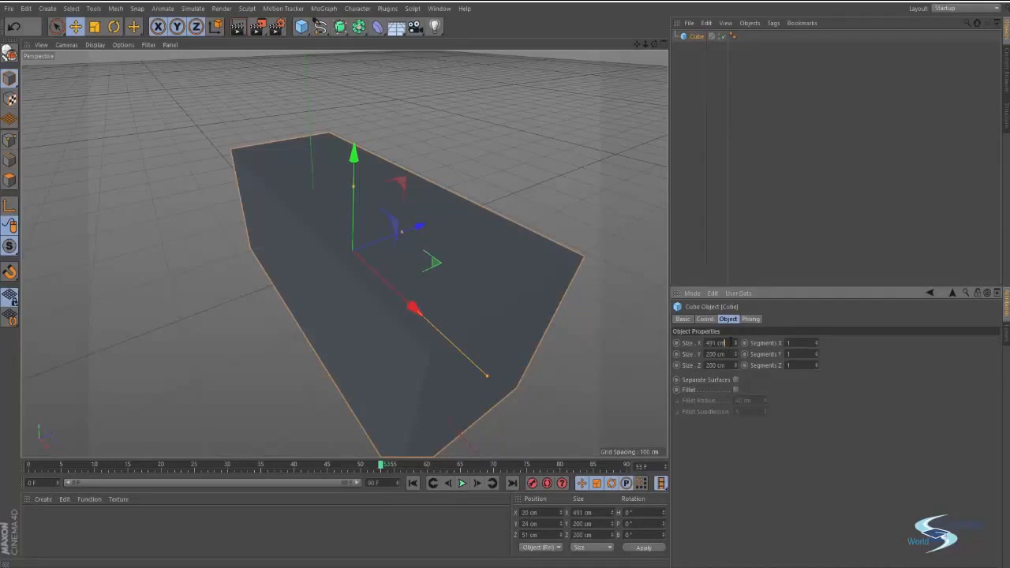
{"action": "double_click", "coordinate": [725, 342]}
{"action": "left_click", "coordinate": [727, 344]}
{"action": "mouse_move", "coordinate": [442, 197]}
{"action": "left_mouse_down", "text": "alt"}
{"action": "mouse_move", "coordinate": [374, 156]}
{"action": "mouse_move", "coordinate": [388, 171]}
{"action": "mouse_move", "coordinate": [426, 167]}
{"action": "mouse_move", "coordinate": [446, 185]}
{"action": "left_mouse_up", "text": "alt"}
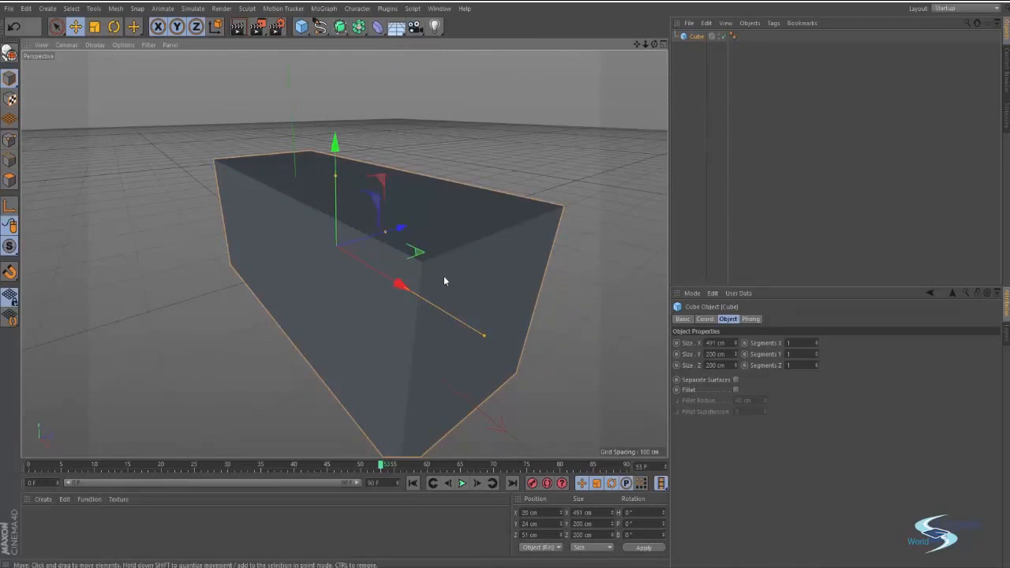
{"action": "left_click_drag", "start_coordinate": [443, 280], "coordinate": [484, 248], "text": "alt"}
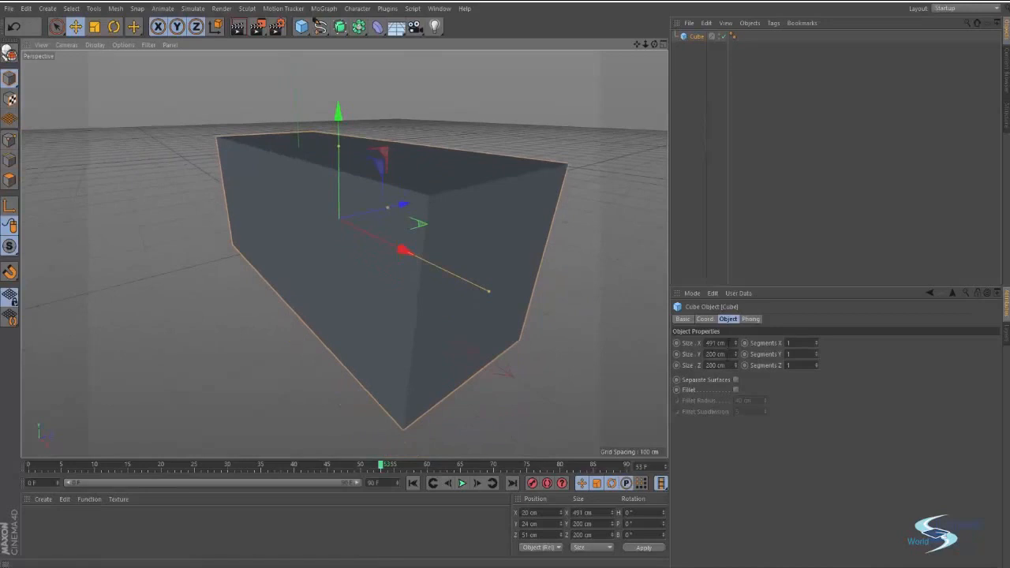
{"action": "left_click_drag", "start_coordinate": [727, 343], "coordinate": [628, 355]}
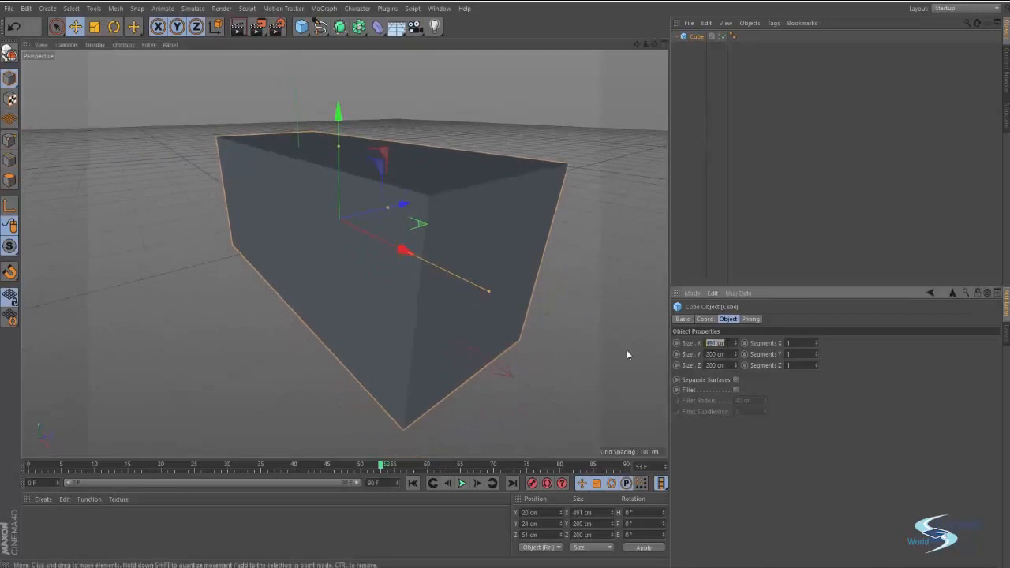
{"action": "type", "text": "500"}
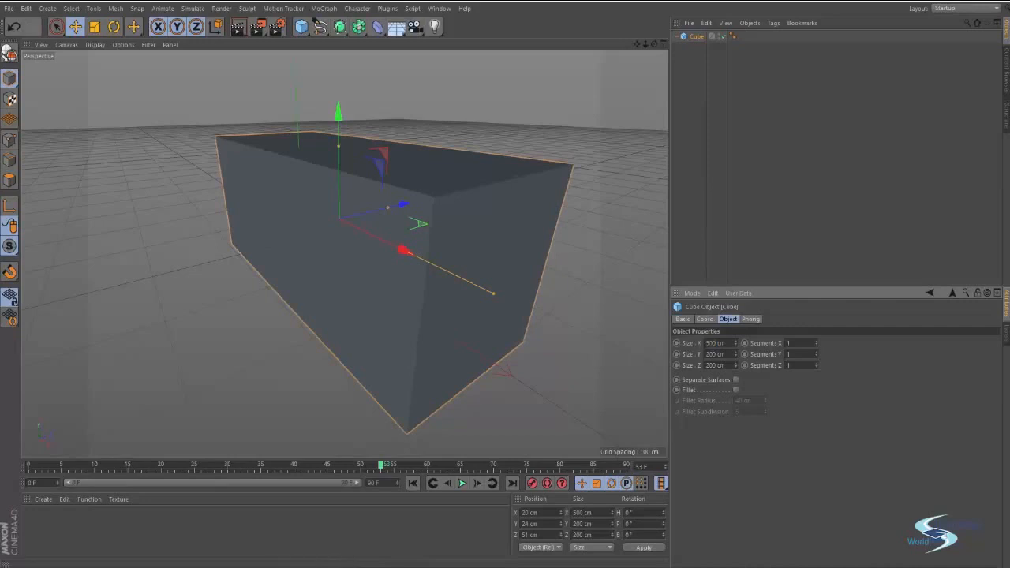
{"action": "left_click_drag", "start_coordinate": [727, 346], "coordinate": [650, 355]}
{"action": "type", "text": "5"}
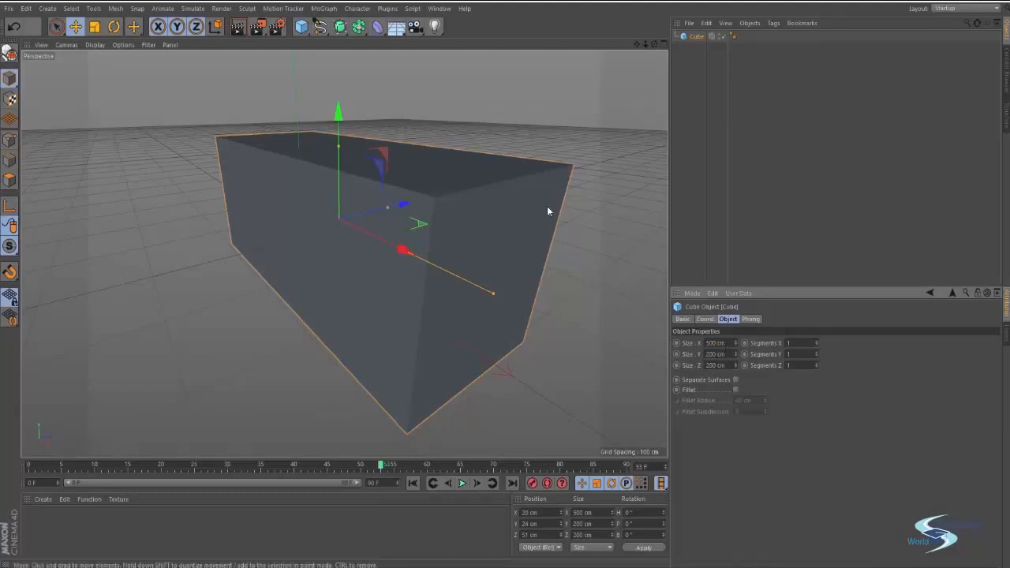
- Raise the cube's X, Y and Z segments to 4, and reset all three to 1
{"action": "middle_click_drag", "start_coordinate": [518, 199], "coordinate": [492, 179], "text": "alt"}
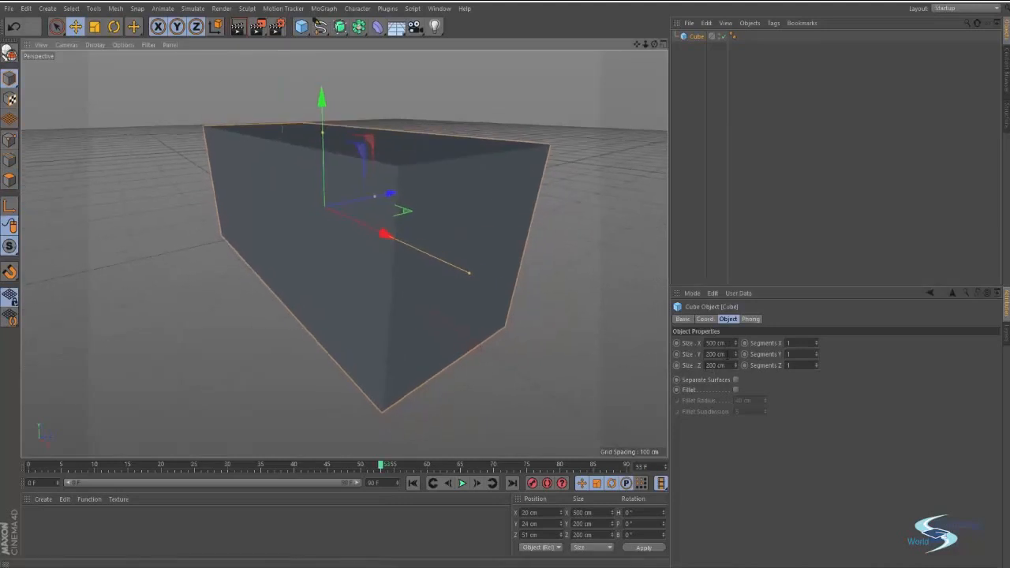
{"action": "middle_click_drag", "start_coordinate": [367, 250], "coordinate": [365, 273], "text": "alt"}
{"action": "left_click_drag", "start_coordinate": [365, 273], "coordinate": [377, 293], "text": "alt"}
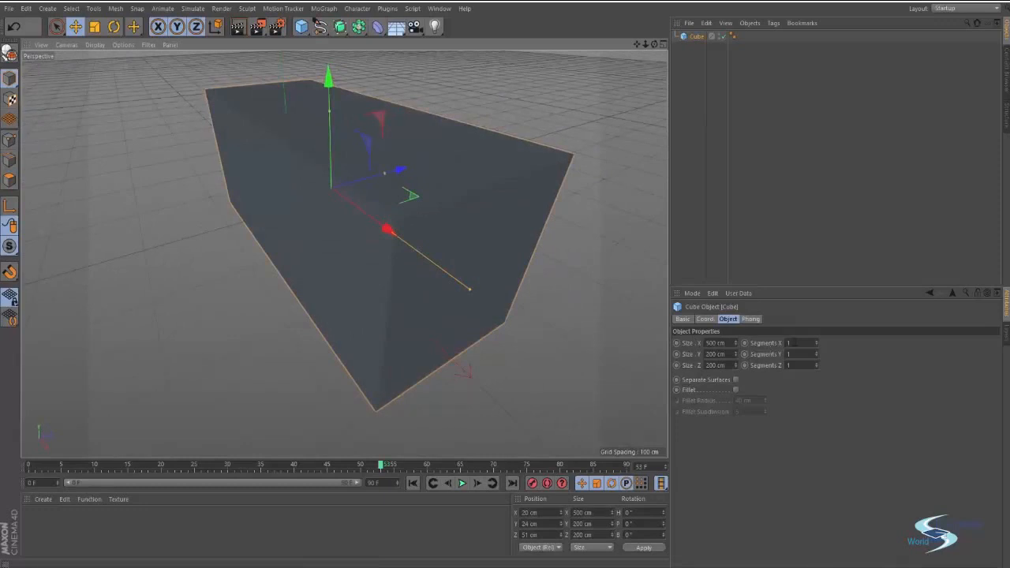
{"action": "left_click_drag", "start_coordinate": [441, 268], "coordinate": [454, 312], "text": "alt"}
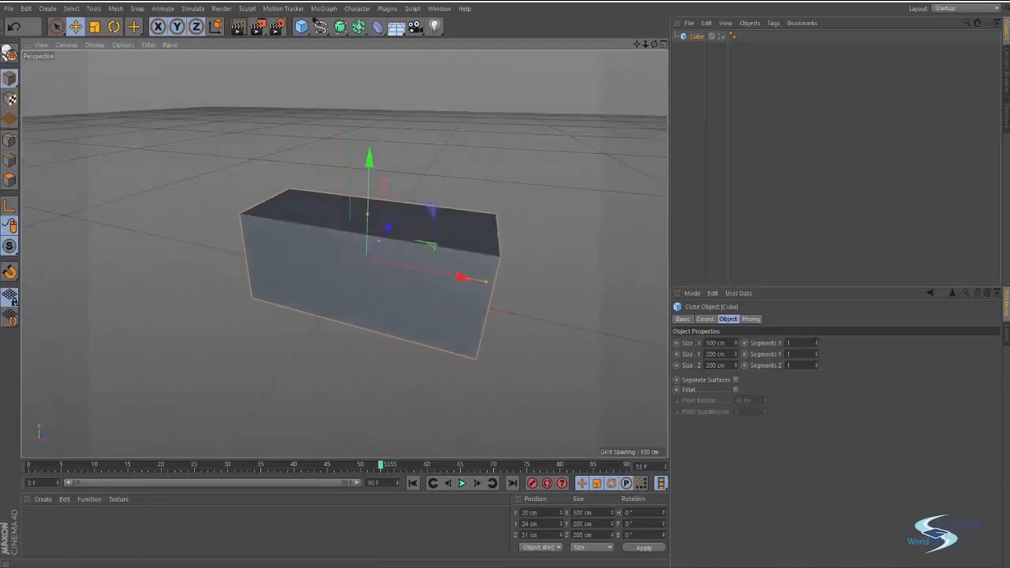
{"action": "left_click", "coordinate": [815, 341]}
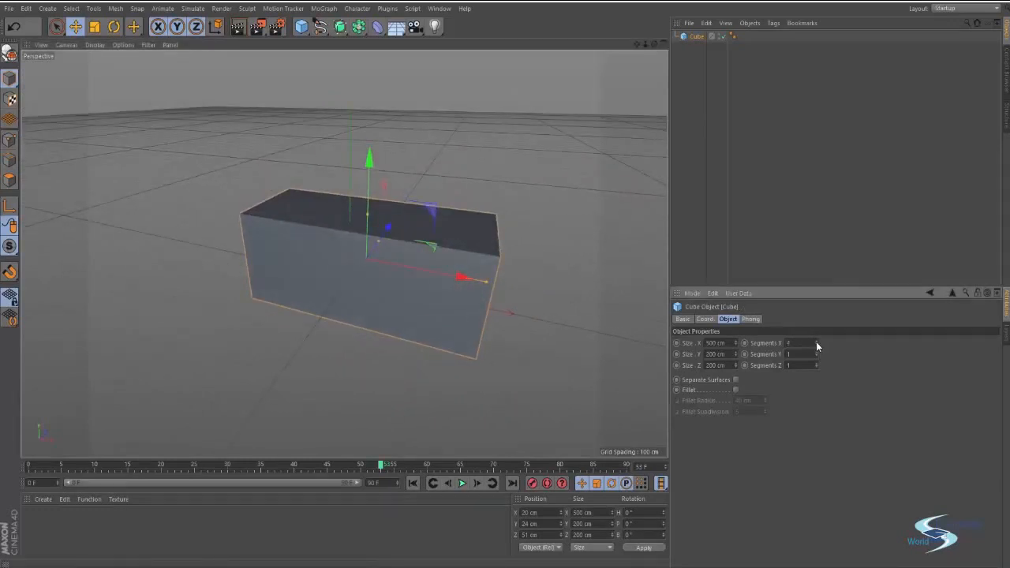
{"action": "left_click_drag", "start_coordinate": [409, 236], "coordinate": [339, 259], "text": "alt"}
{"action": "left_click", "coordinate": [517, 213]}
{"action": "left_click_drag", "start_coordinate": [517, 213], "coordinate": [476, 210], "text": "alt"}
{"action": "left_click", "coordinate": [422, 288]}
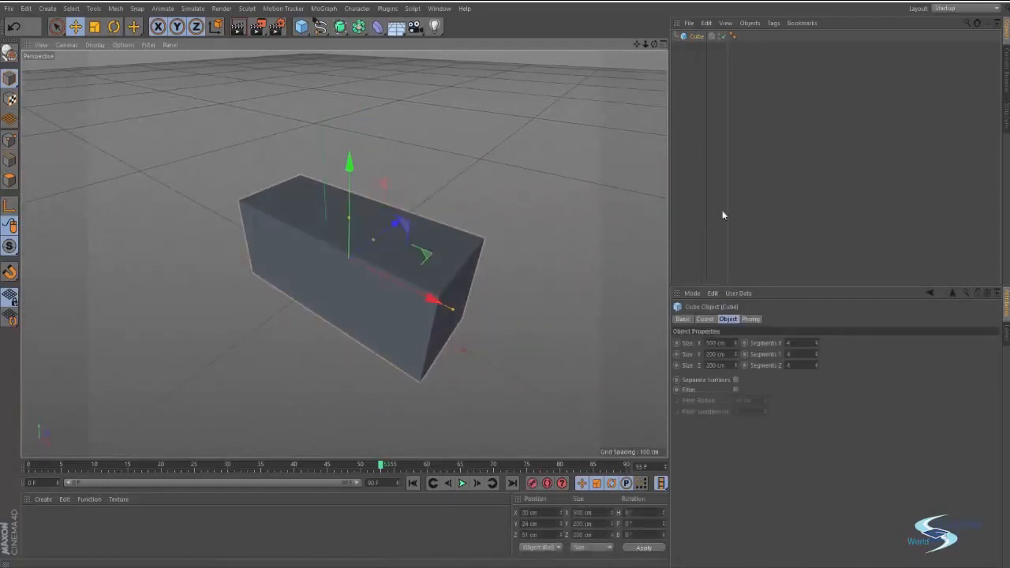
{"action": "left_click", "coordinate": [787, 342]}
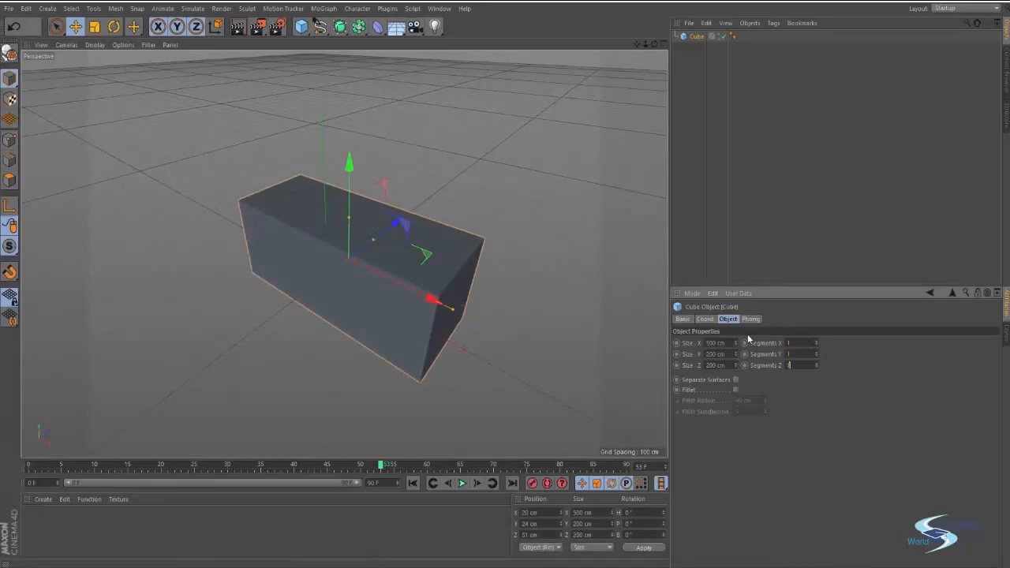
- Set the viewport display mode to Gouraud Shading and inspect the elongated cube from several angles
{"action": "right_click_drag", "start_coordinate": [421, 288], "coordinate": [478, 274], "text": "alt"}
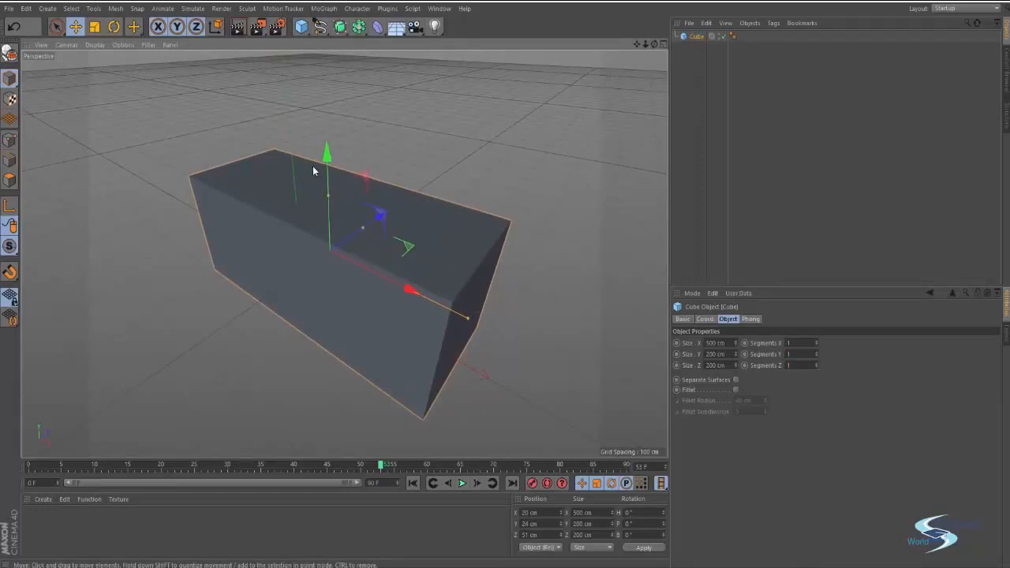
{"action": "left_click_drag", "start_coordinate": [313, 170], "coordinate": [217, 154], "text": "alt"}
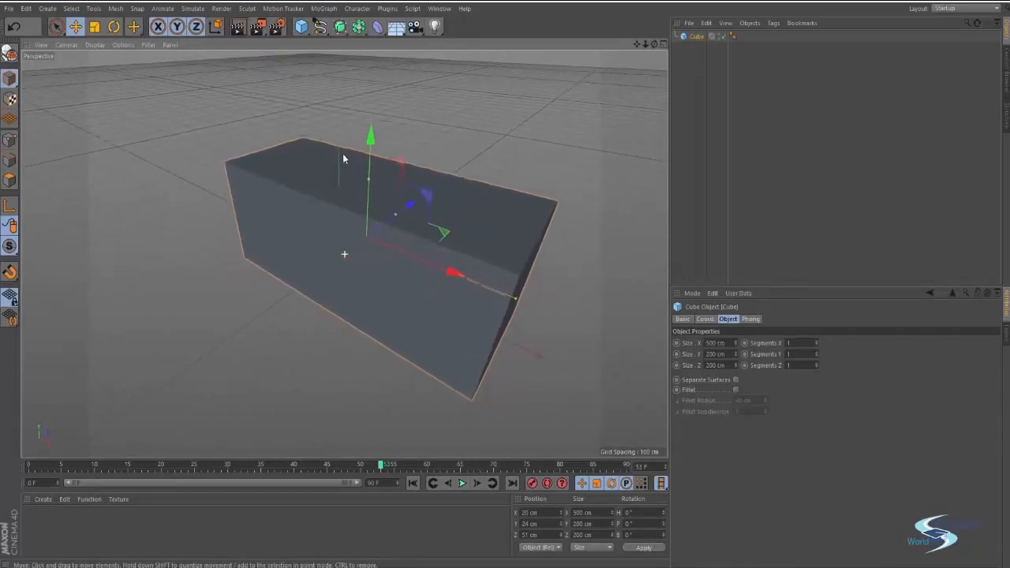
{"action": "left_click", "coordinate": [93, 45]}
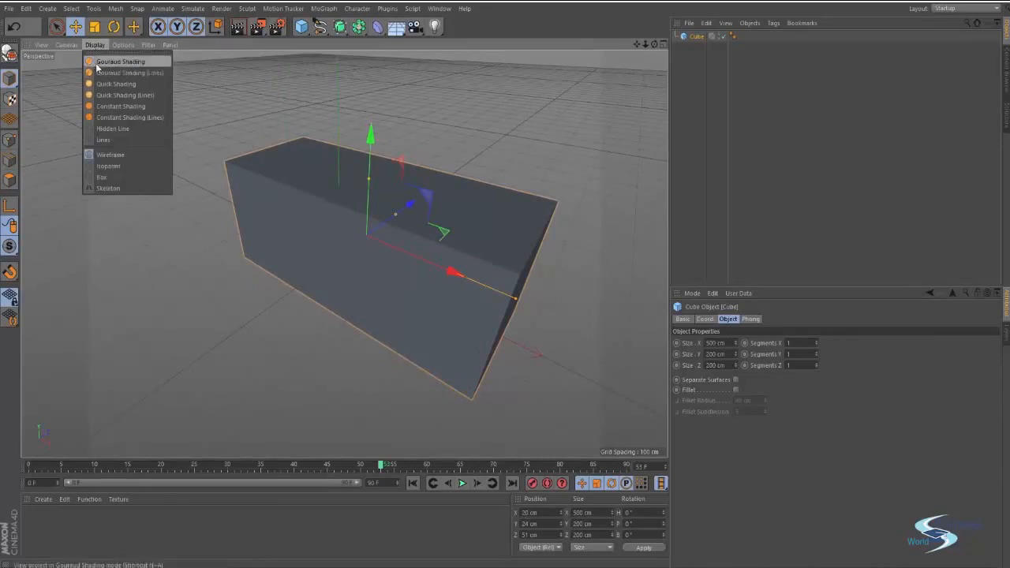
{"action": "left_click", "coordinate": [139, 63]}
{"action": "mouse_move", "coordinate": [262, 97]}
{"action": "left_mouse_down", "text": "alt"}
{"action": "mouse_move", "coordinate": [294, 207]}
{"action": "mouse_move", "coordinate": [303, 178]}
{"action": "mouse_move", "coordinate": [316, 216]}
{"action": "left_mouse_up", "text": "alt"}
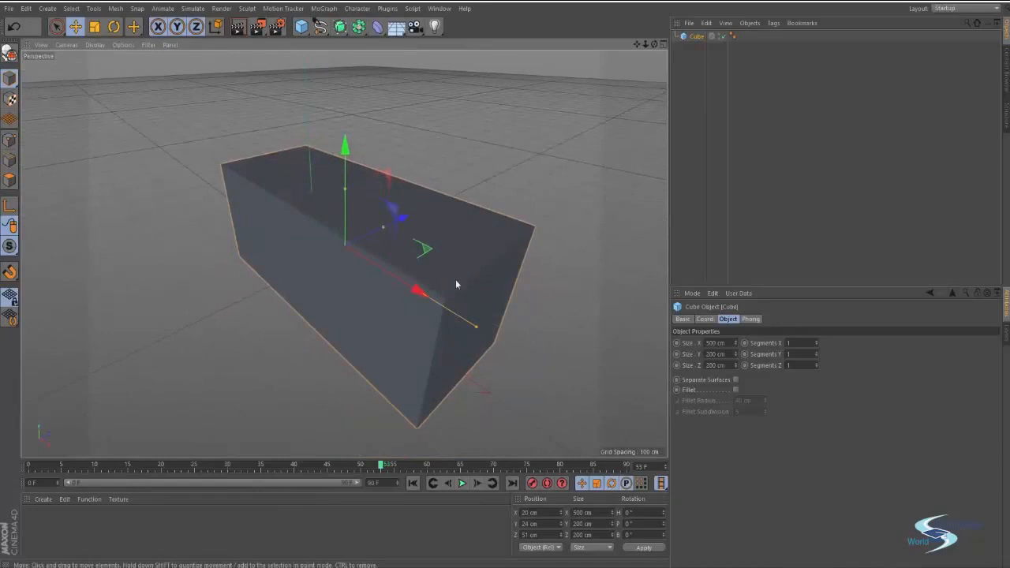
{"action": "left_click_drag", "start_coordinate": [455, 284], "coordinate": [256, 180], "text": "alt"}
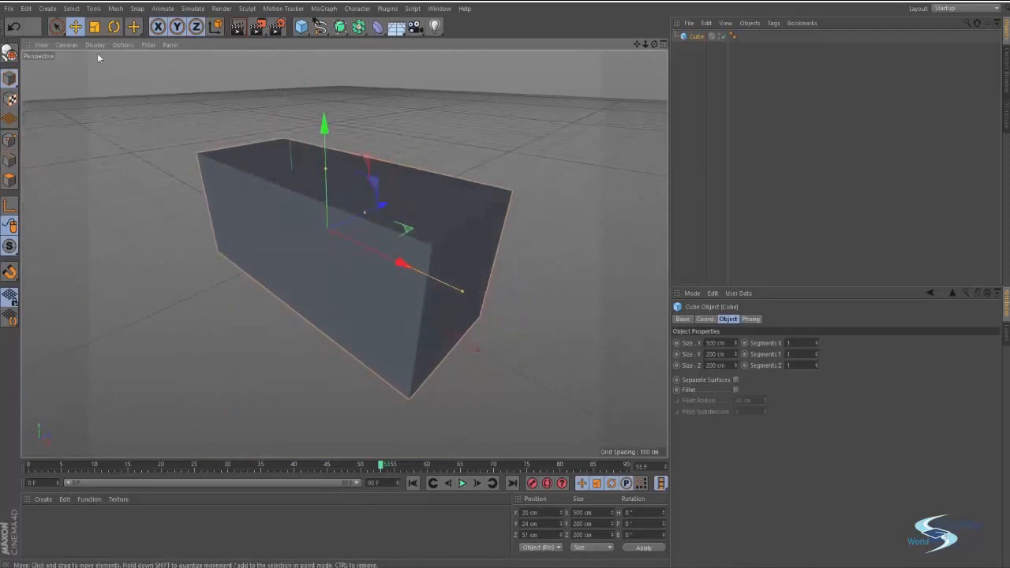
- Try the Quick Shading and Constant Shading viewport display modes, orbiting around the cube in each
{"action": "left_click", "coordinate": [94, 44]}
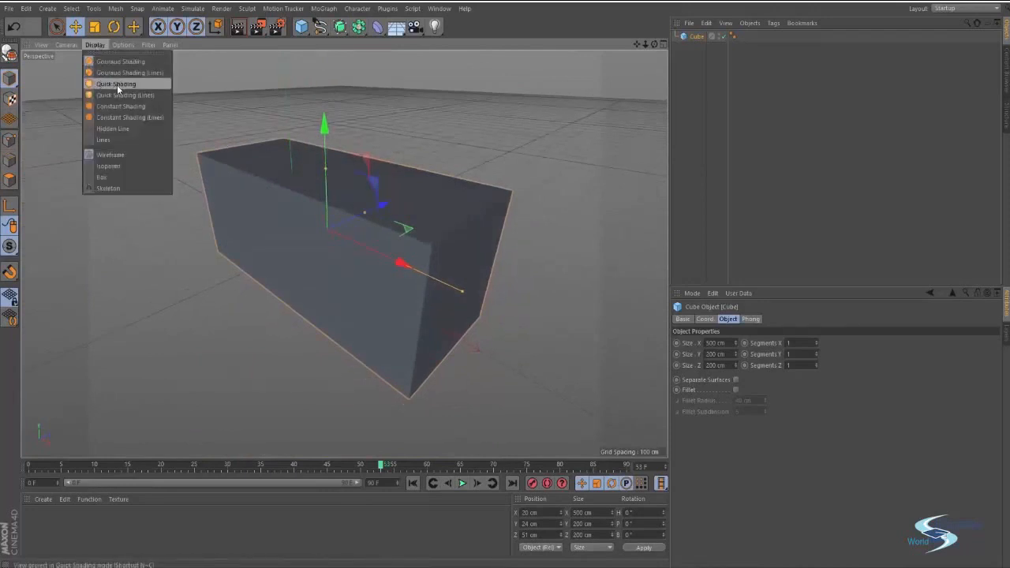
{"action": "left_click", "coordinate": [117, 85]}
{"action": "mouse_move", "coordinate": [331, 237]}
{"action": "left_mouse_down", "text": "alt"}
{"action": "mouse_move", "coordinate": [345, 253]}
{"action": "mouse_move", "coordinate": [373, 137]}
{"action": "mouse_move", "coordinate": [384, 248]}
{"action": "mouse_move", "coordinate": [399, 176]}
{"action": "mouse_move", "coordinate": [441, 129]}
{"action": "mouse_move", "coordinate": [409, 152]}
{"action": "mouse_move", "coordinate": [404, 181]}
{"action": "left_mouse_up", "text": "alt"}
{"action": "left_click", "coordinate": [95, 44]}
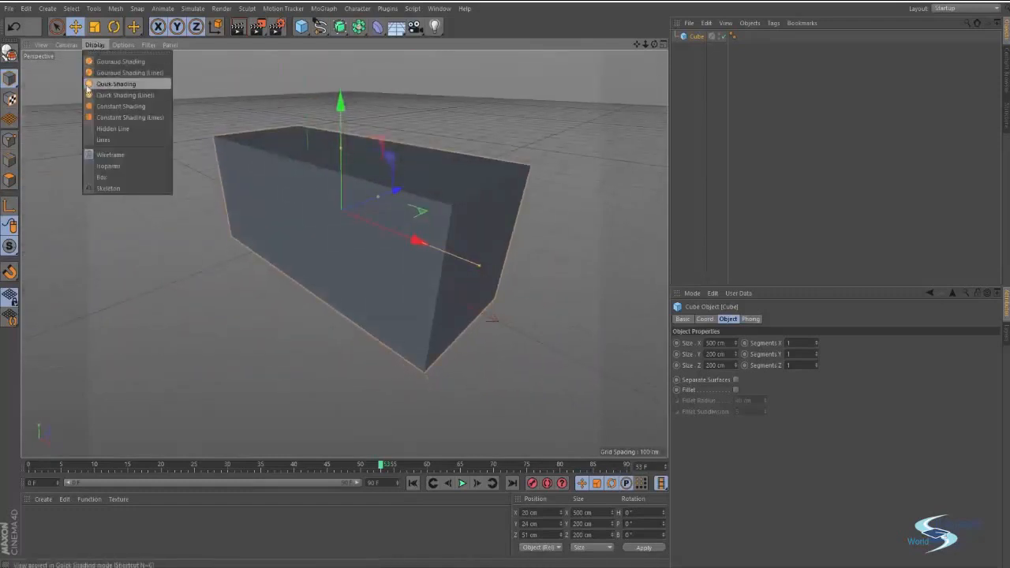
{"action": "left_click", "coordinate": [101, 105]}
{"action": "mouse_move", "coordinate": [331, 237]}
{"action": "left_mouse_down", "text": "alt"}
{"action": "mouse_move", "coordinate": [432, 314]}
{"action": "mouse_move", "coordinate": [521, 245]}
{"action": "mouse_move", "coordinate": [558, 183]}
{"action": "mouse_move", "coordinate": [357, 96]}
{"action": "mouse_move", "coordinate": [405, 266]}
{"action": "mouse_move", "coordinate": [441, 226]}
{"action": "left_mouse_up", "text": "alt"}
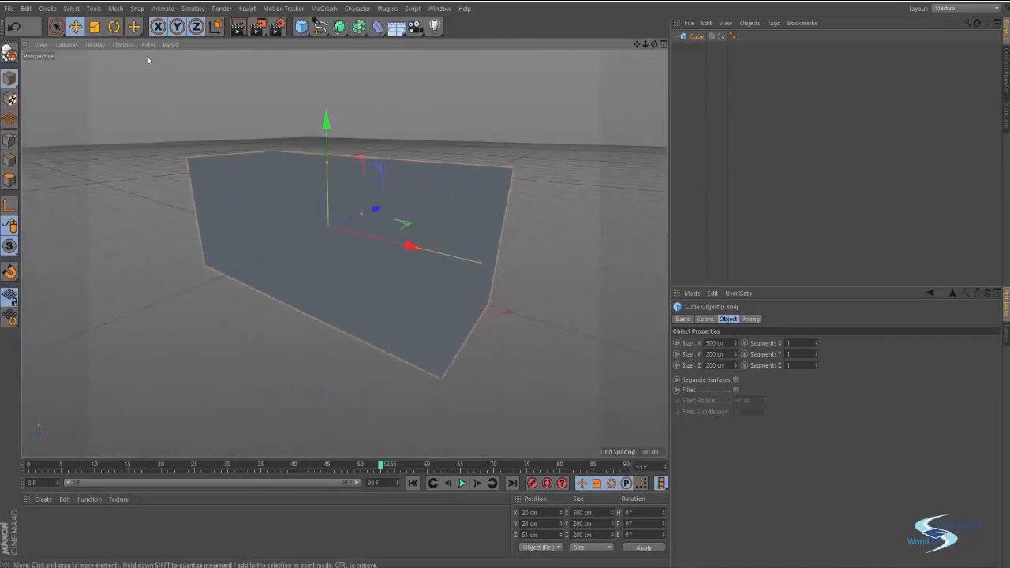
- Set the viewport display mode to Gouraud Shading (Lines) and inspect the cube from several angles and distances
{"action": "left_click", "coordinate": [96, 45]}
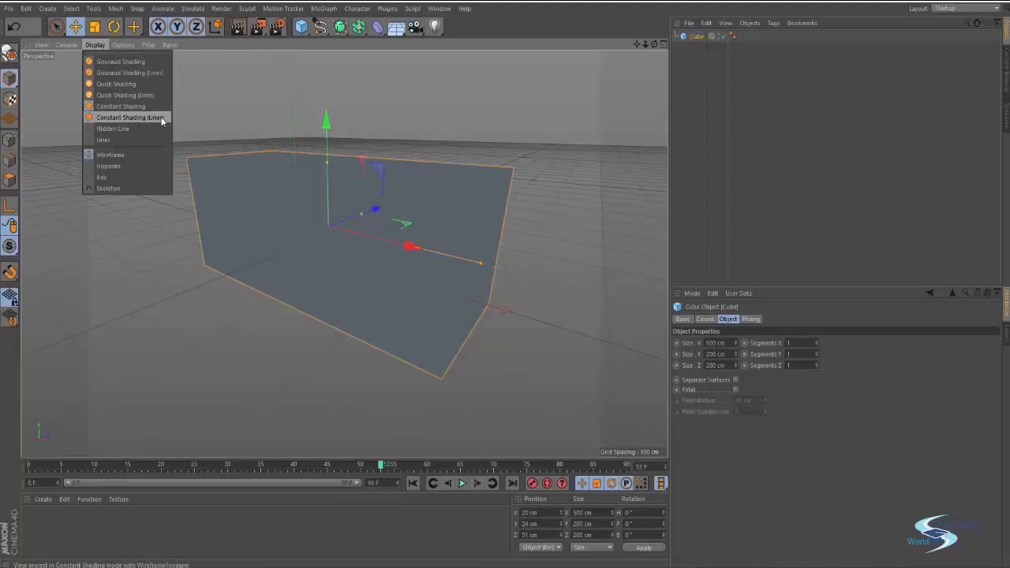
{"action": "left_click", "coordinate": [145, 74]}
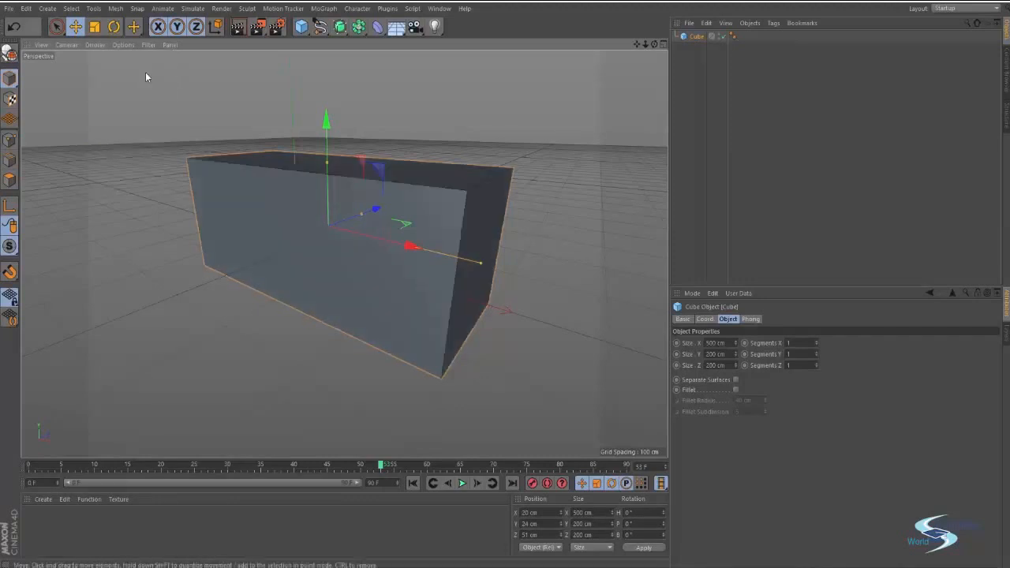
{"action": "left_click", "coordinate": [419, 154]}
{"action": "mouse_move", "coordinate": [419, 156]}
{"action": "left_mouse_down", "text": "alt"}
{"action": "mouse_move", "coordinate": [413, 234]}
{"action": "mouse_move", "coordinate": [397, 213]}
{"action": "mouse_move", "coordinate": [350, 193]}
{"action": "left_mouse_up", "text": "alt"}
{"action": "right_click_drag", "start_coordinate": [350, 192], "coordinate": [406, 159], "text": "alt"}
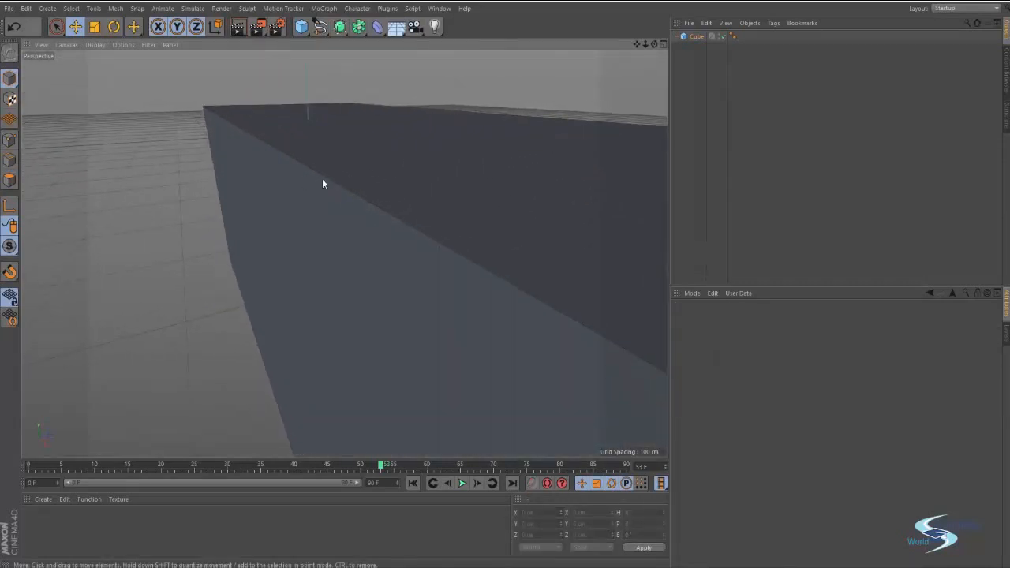
{"action": "left_click_drag", "start_coordinate": [321, 180], "coordinate": [406, 194], "text": "alt"}
{"action": "right_click_drag", "start_coordinate": [405, 194], "coordinate": [356, 201], "text": "alt"}
{"action": "middle_click_drag", "start_coordinate": [356, 201], "coordinate": [341, 218], "text": "alt"}
{"action": "left_click_drag", "start_coordinate": [340, 219], "coordinate": [352, 204], "text": "alt"}
{"action": "left_click_drag", "start_coordinate": [330, 218], "coordinate": [379, 197], "text": "alt"}
- Select the cube and raise its X, Y and Z segments, taking Segments X up to 16
{"action": "left_click", "coordinate": [696, 37]}
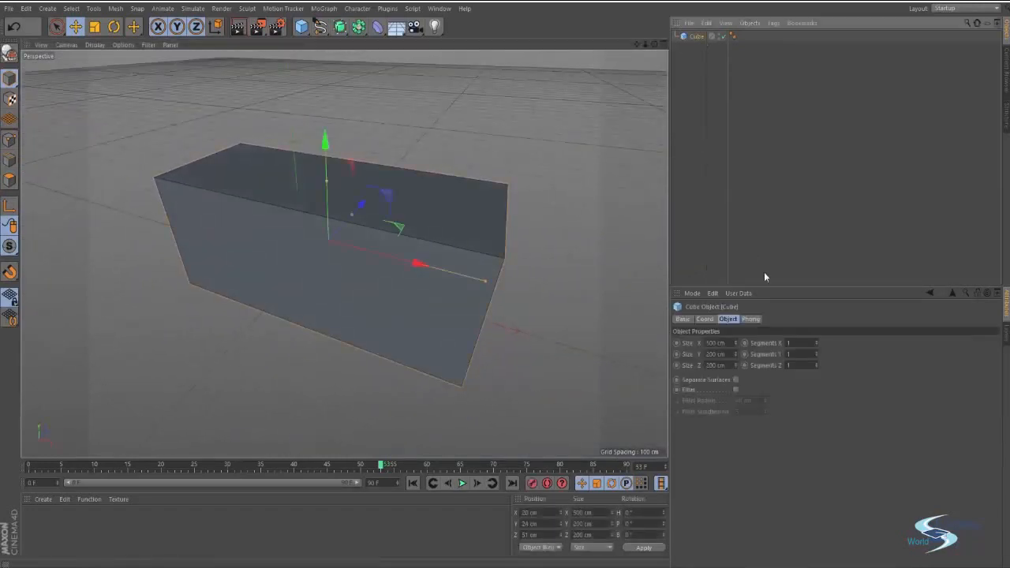
{"action": "left_click", "coordinate": [815, 343]}
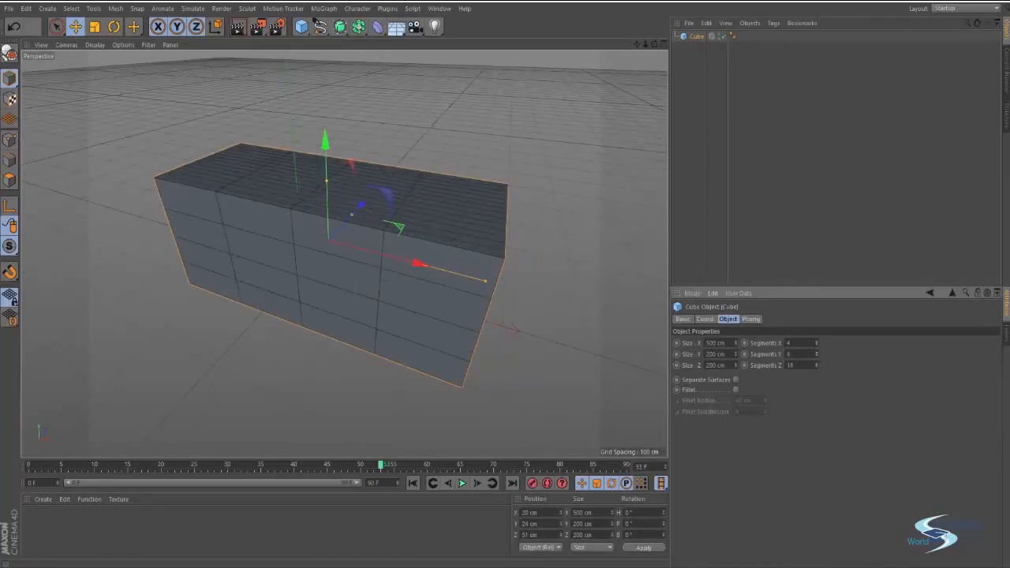
{"action": "mouse_move", "coordinate": [511, 254]}
{"action": "left_mouse_down", "text": "alt"}
{"action": "mouse_move", "coordinate": [343, 252]}
{"action": "mouse_move", "coordinate": [505, 264]}
{"action": "left_mouse_up", "text": "alt"}
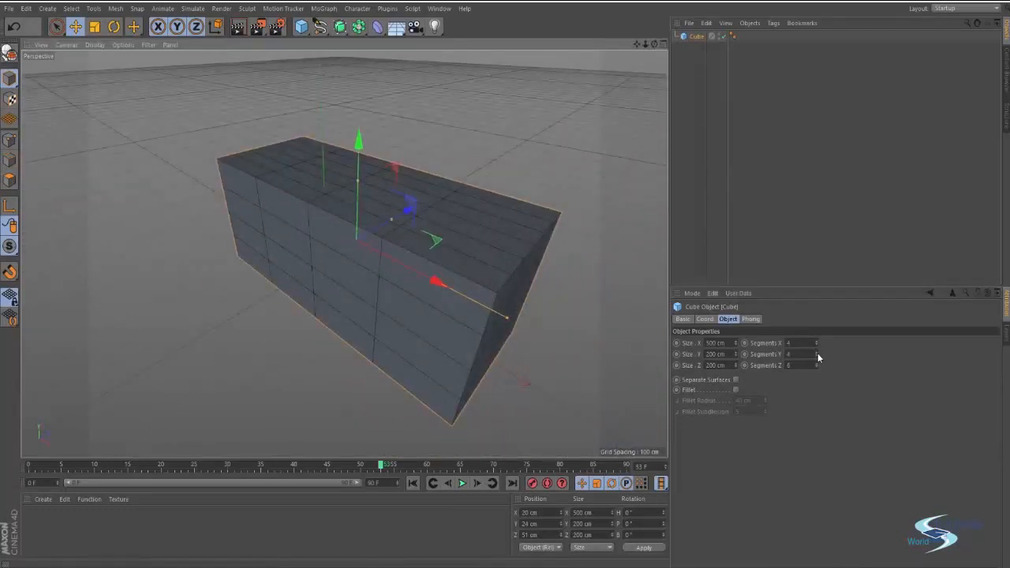
{"action": "left_click_drag", "start_coordinate": [816, 355], "coordinate": [816, 339]}
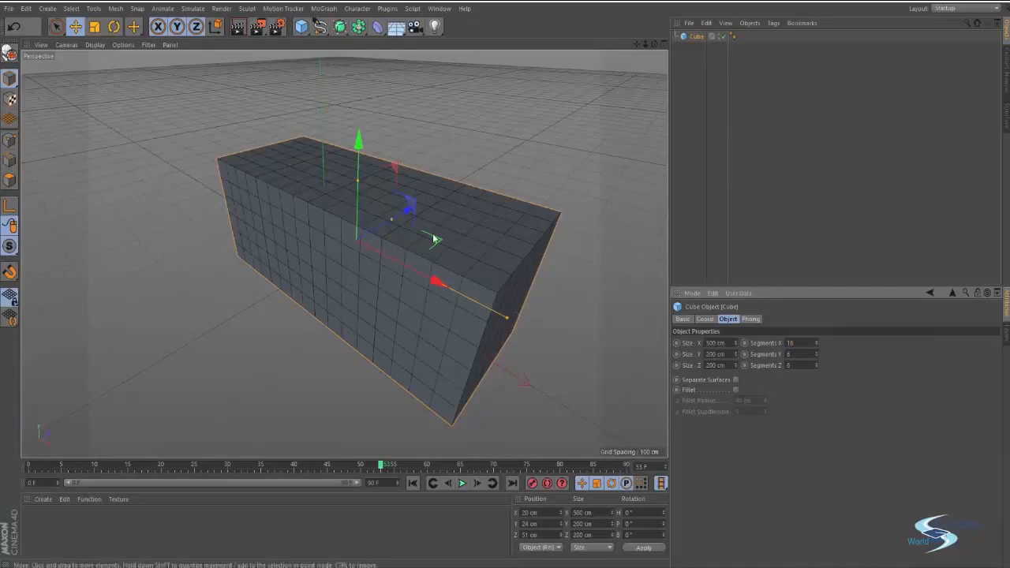
- Examine the cube's segment lines on its top, side and end faces from several angles
{"action": "left_click_drag", "start_coordinate": [433, 237], "coordinate": [431, 285], "text": "alt"}
{"action": "right_click_drag", "start_coordinate": [431, 285], "coordinate": [415, 303], "text": "alt"}
{"action": "left_click_drag", "start_coordinate": [413, 303], "coordinate": [332, 378], "text": "alt"}
{"action": "left_click", "coordinate": [619, 324]}
{"action": "right_click_drag", "start_coordinate": [382, 329], "coordinate": [423, 301], "text": "alt"}
{"action": "middle_click_drag", "start_coordinate": [424, 301], "coordinate": [387, 348], "text": "alt"}
{"action": "left_click", "coordinate": [428, 310]}
{"action": "left_click_drag", "start_coordinate": [387, 348], "coordinate": [520, 289], "text": "alt"}
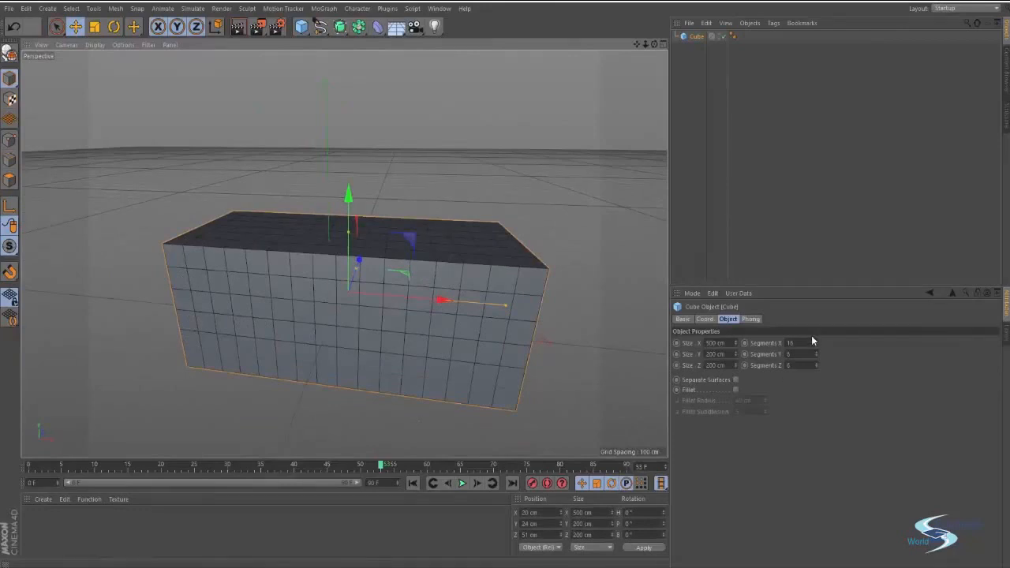
{"action": "left_click_drag", "start_coordinate": [226, 286], "coordinate": [366, 230], "text": "alt"}
{"action": "left_click", "coordinate": [460, 190]}
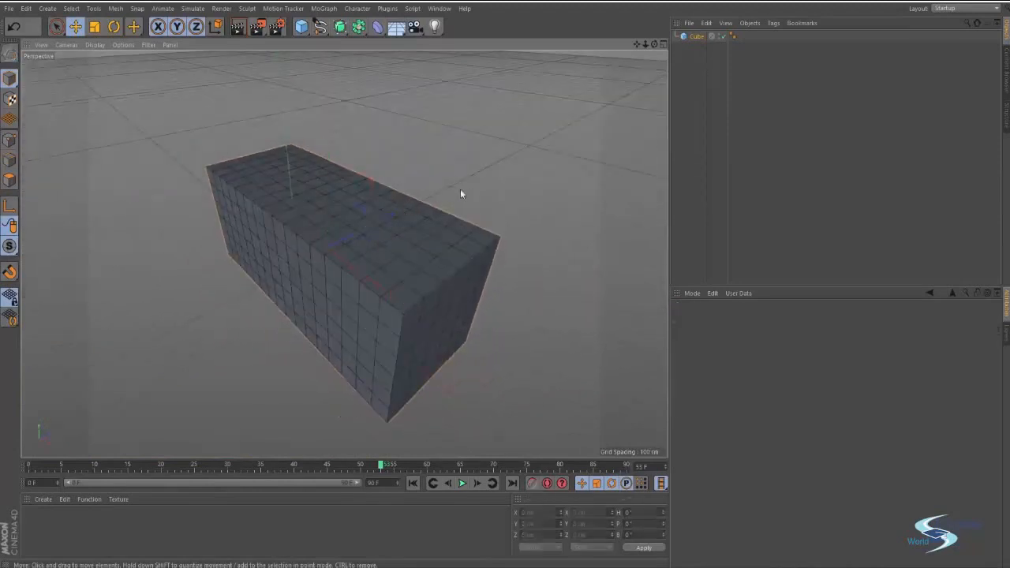
{"action": "middle_click_drag", "start_coordinate": [419, 241], "coordinate": [448, 264], "text": "alt"}
{"action": "left_click", "coordinate": [437, 238]}
{"action": "left_click_drag", "start_coordinate": [449, 269], "coordinate": [502, 344], "text": "alt"}
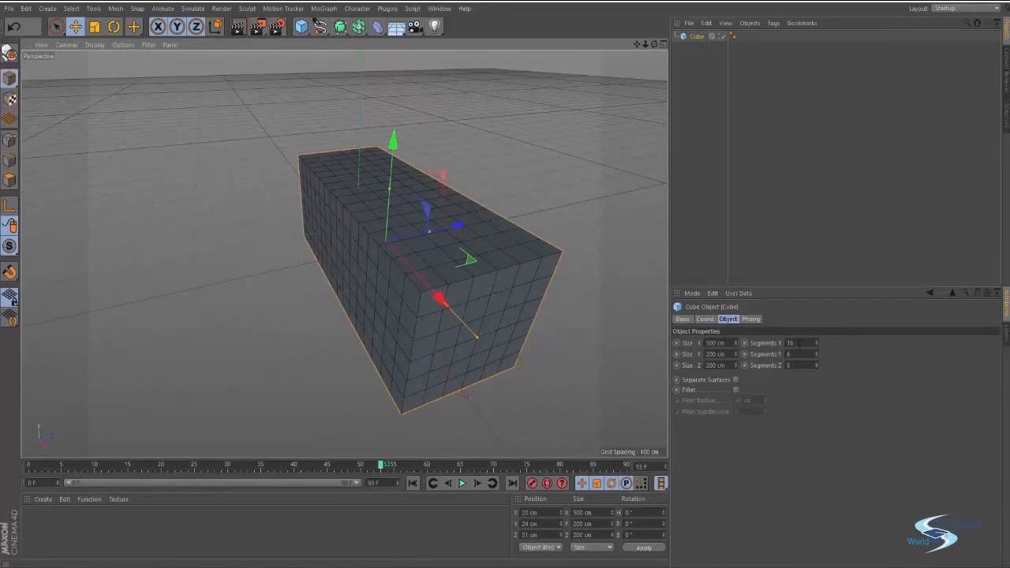
- Reset the cube's X, Y and Z segments to 1 and check the plain faces in the perspective view
{"action": "left_click", "coordinate": [798, 343]}
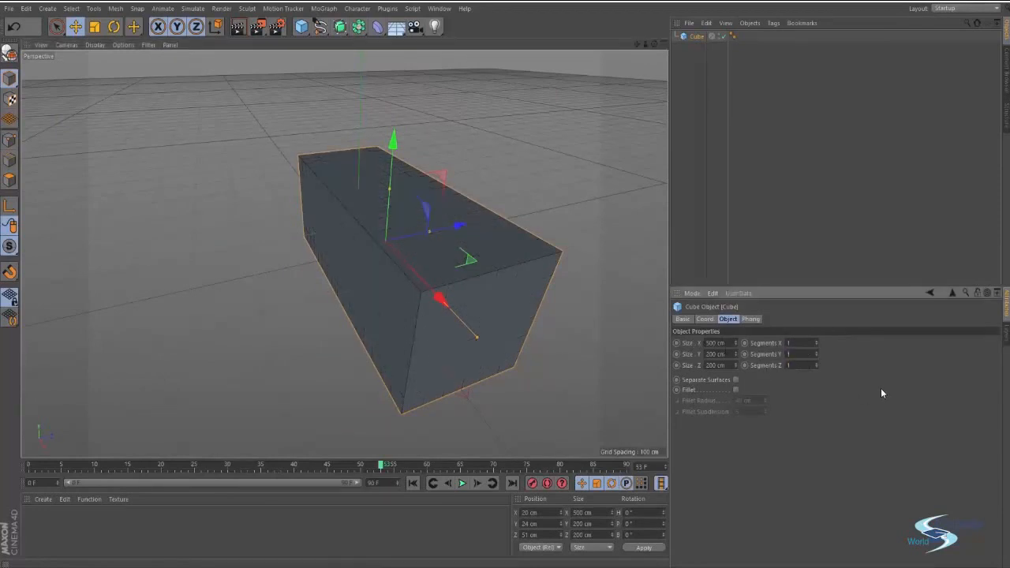
{"action": "left_click_drag", "start_coordinate": [471, 281], "coordinate": [513, 203], "text": "alt"}
{"action": "left_click", "coordinate": [514, 204]}
{"action": "mouse_move", "coordinate": [481, 243]}
{"action": "left_mouse_down", "text": "alt"}
{"action": "mouse_move", "coordinate": [452, 269]}
{"action": "mouse_move", "coordinate": [464, 242]}
{"action": "left_mouse_up", "text": "alt"}
{"action": "left_click_drag", "start_coordinate": [490, 191], "coordinate": [440, 248], "text": "alt"}
{"action": "left_click", "coordinate": [358, 218]}
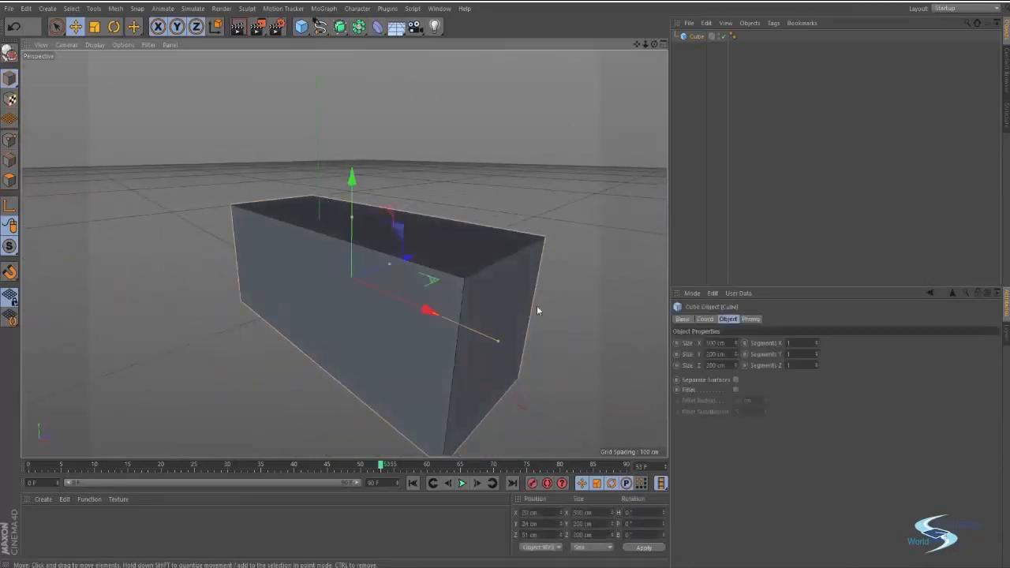
{"action": "mouse_move", "coordinate": [557, 318]}
{"action": "left_mouse_down", "text": "alt"}
{"action": "mouse_move", "coordinate": [550, 284]}
{"action": "mouse_move", "coordinate": [541, 313]}
{"action": "left_mouse_up", "text": "alt"}
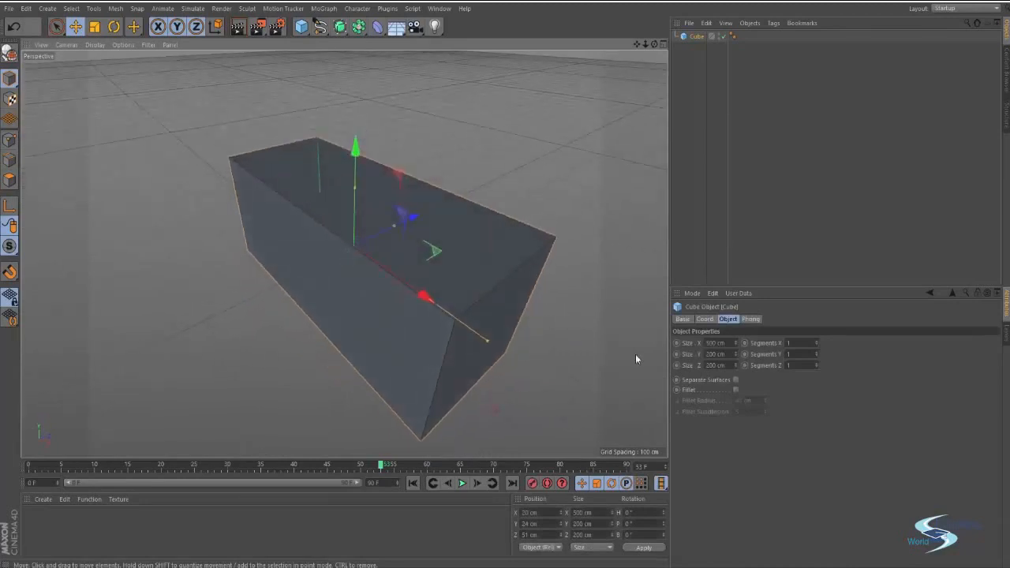
- Turn the cube's Separate Surfaces option on and back off
{"action": "left_click_drag", "start_coordinate": [520, 359], "coordinate": [508, 330], "text": "alt"}
{"action": "middle_click_drag", "start_coordinate": [509, 331], "coordinate": [479, 314], "text": "alt"}
{"action": "left_click", "coordinate": [735, 381]}
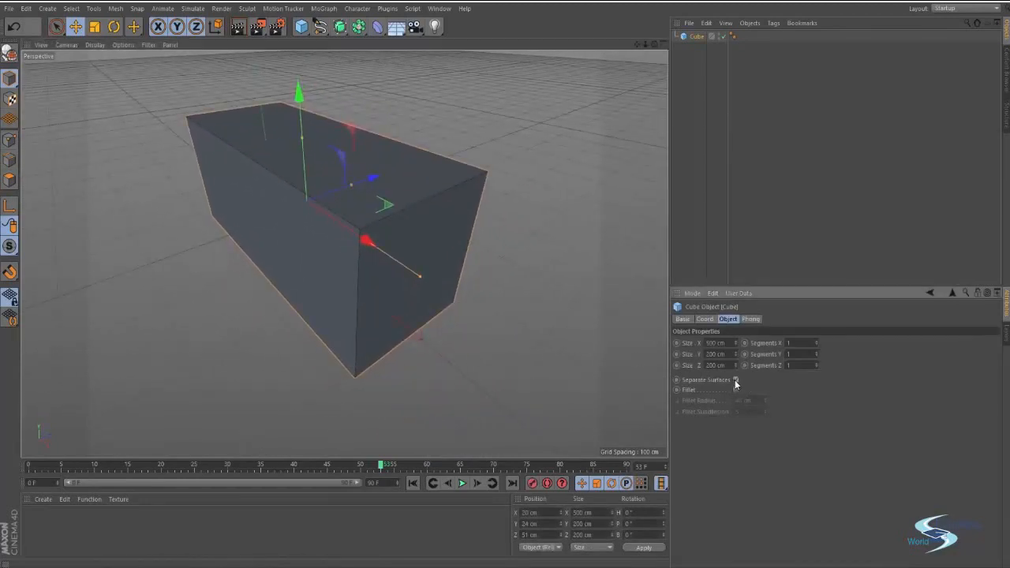
{"action": "left_click", "coordinate": [735, 381]}
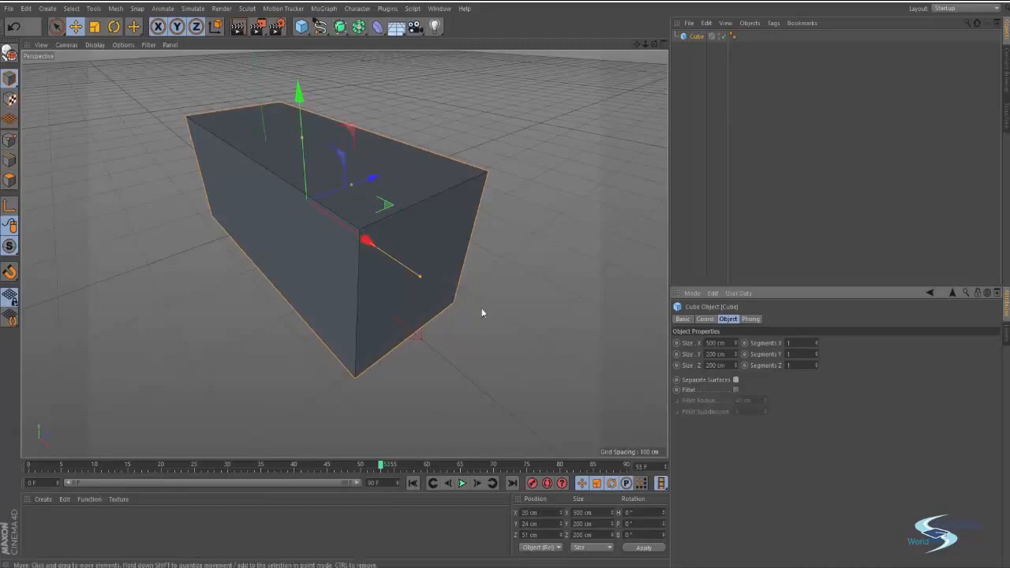
- Enable Fillet on the cube and reduce the fillet radius to 16 cm
{"action": "middle_click_drag", "start_coordinate": [481, 307], "coordinate": [510, 286], "text": "alt"}
{"action": "right_click_drag", "start_coordinate": [511, 287], "coordinate": [481, 280], "text": "alt"}
{"action": "left_click_drag", "start_coordinate": [481, 279], "coordinate": [483, 287], "text": "alt"}
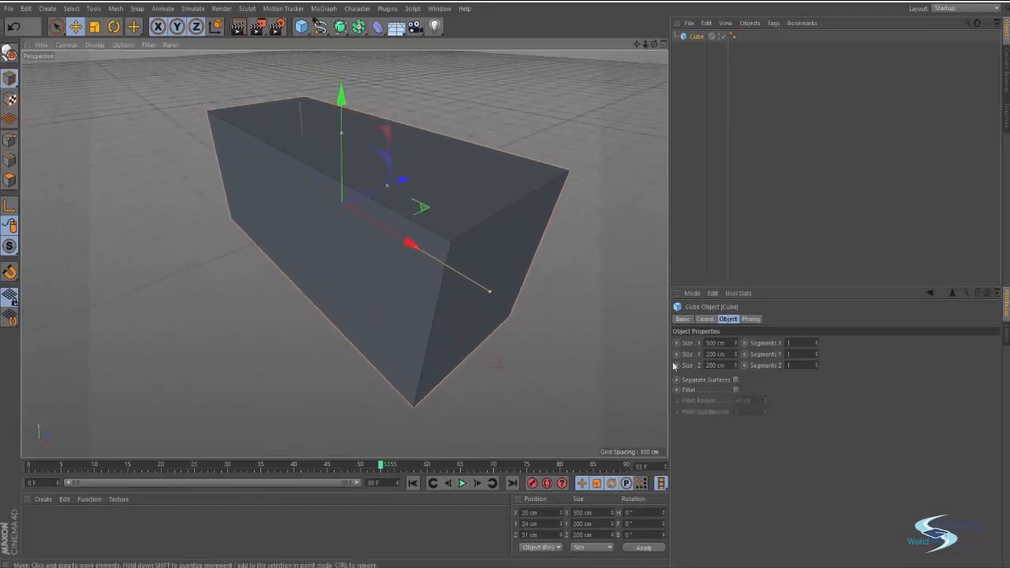
{"action": "left_click", "coordinate": [735, 390]}
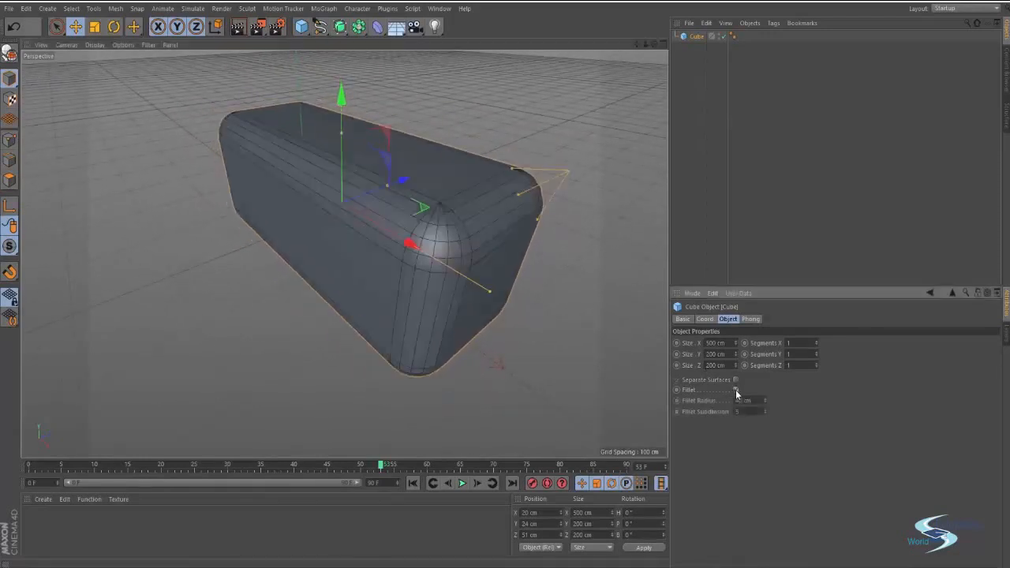
{"action": "left_click_drag", "start_coordinate": [558, 239], "coordinate": [537, 281], "text": "alt"}
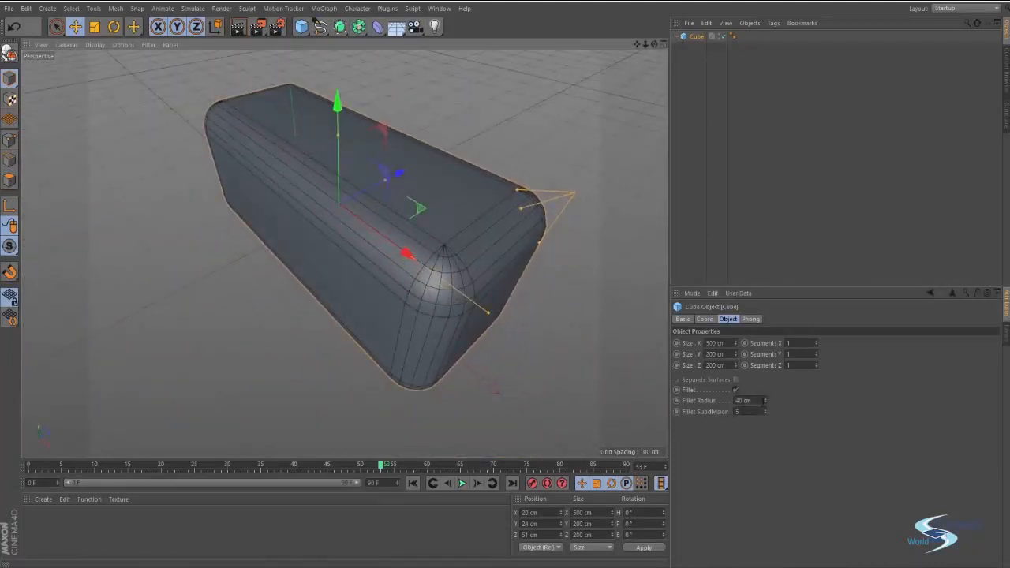
{"action": "mouse_move", "coordinate": [764, 401]}
{"action": "left_mouse_down"}
{"action": "mouse_move", "coordinate": [764, 380]}
{"action": "mouse_move", "coordinate": [764, 419]}
{"action": "left_mouse_up"}
- Examine the rounded corner and edges of the filleted cube up close and from several angles
{"action": "right_click_drag", "start_coordinate": [467, 278], "coordinate": [547, 262], "text": "alt"}
{"action": "right_click_drag", "start_coordinate": [328, 303], "coordinate": [317, 287], "text": "alt"}
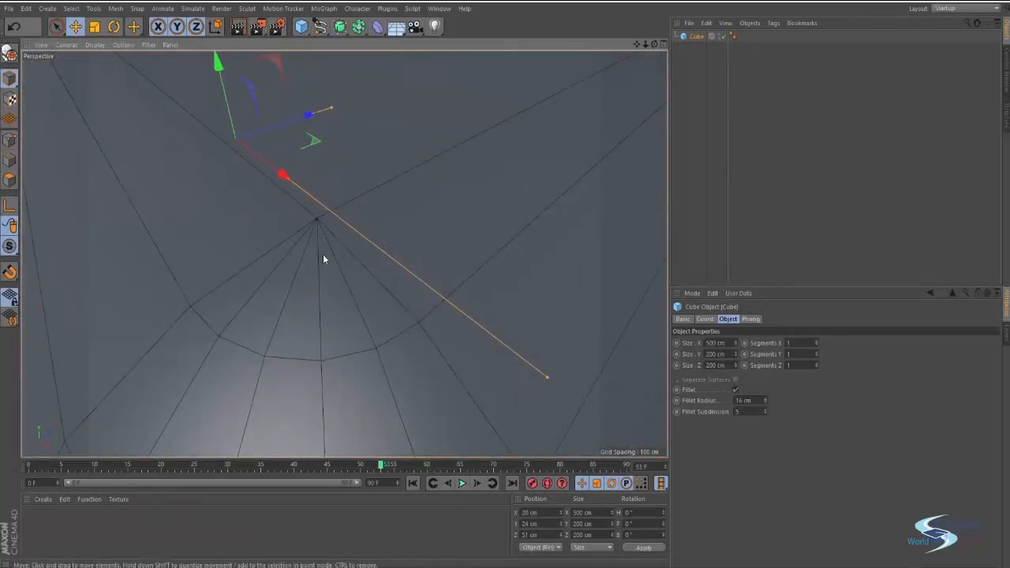
{"action": "right_click_drag", "start_coordinate": [248, 290], "coordinate": [239, 283], "text": "alt"}
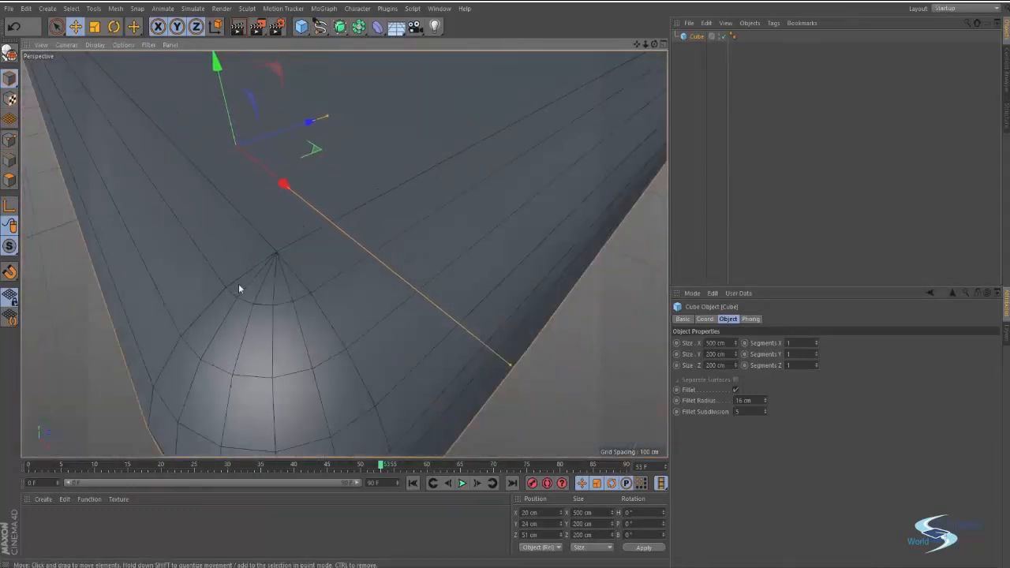
{"action": "middle_click_drag", "start_coordinate": [238, 284], "coordinate": [368, 219], "text": "alt"}
{"action": "right_click_drag", "start_coordinate": [372, 216], "coordinate": [398, 204], "text": "alt"}
{"action": "mouse_move", "coordinate": [391, 232]}
{"action": "left_mouse_down", "text": "alt"}
{"action": "mouse_move", "coordinate": [408, 229]}
{"action": "mouse_move", "coordinate": [453, 179]}
{"action": "mouse_move", "coordinate": [383, 208]}
{"action": "mouse_move", "coordinate": [260, 179]}
{"action": "mouse_move", "coordinate": [326, 244]}
{"action": "mouse_move", "coordinate": [455, 272]}
{"action": "mouse_move", "coordinate": [398, 304]}
{"action": "mouse_move", "coordinate": [393, 297]}
{"action": "left_mouse_up", "text": "alt"}
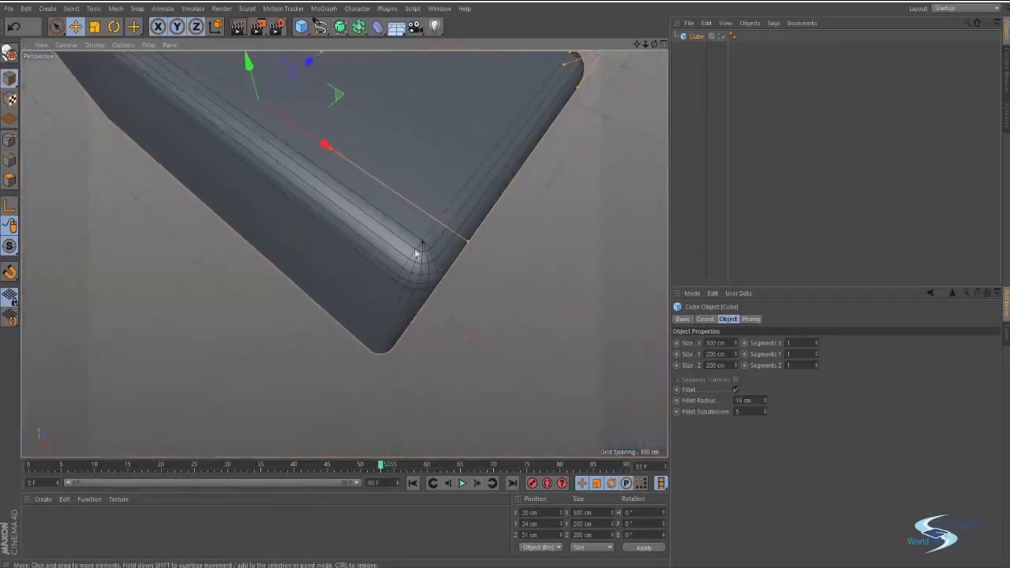
{"action": "right_click_drag", "start_coordinate": [441, 242], "coordinate": [476, 232], "text": "alt"}
{"action": "left_click_drag", "start_coordinate": [342, 252], "coordinate": [386, 263], "text": "alt"}
{"action": "left_click_drag", "start_coordinate": [388, 269], "coordinate": [467, 301], "text": "alt"}
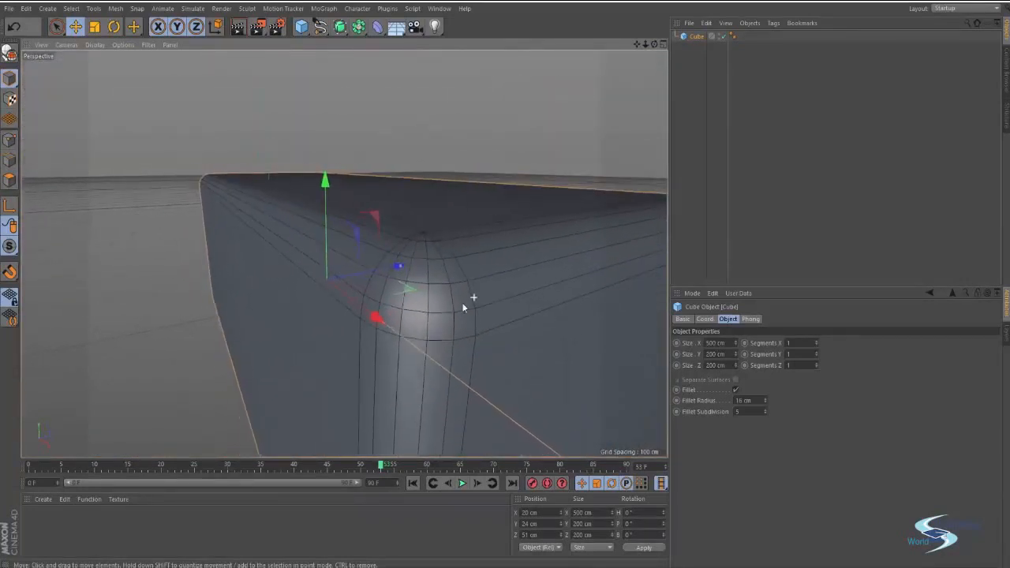
{"action": "right_click_drag", "start_coordinate": [569, 355], "coordinate": [410, 304], "text": "alt"}
{"action": "left_click_drag", "start_coordinate": [366, 317], "coordinate": [398, 337], "text": "alt"}
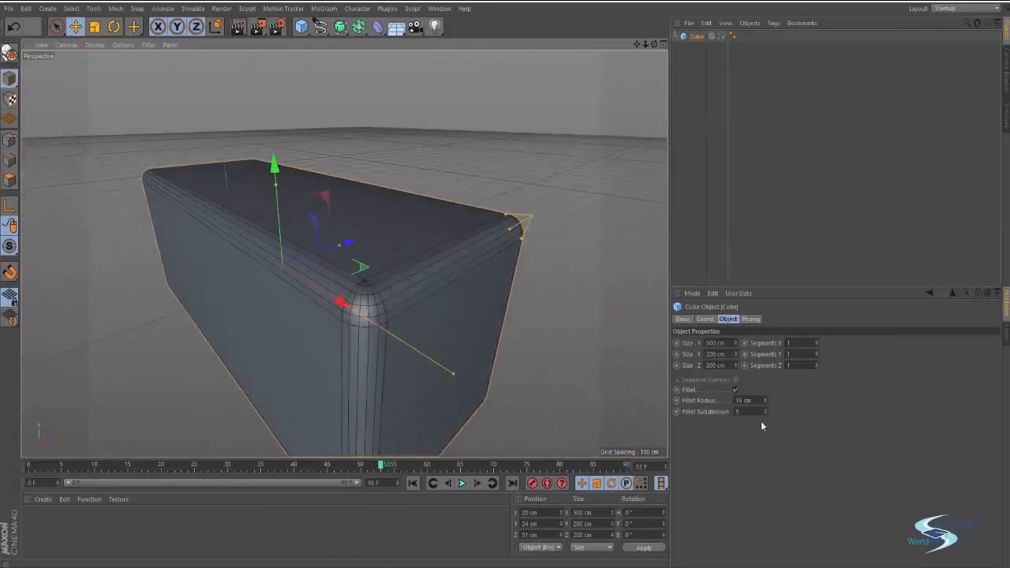
- Set the cube's fillet radius to 10 cm, and try a fillet subdivision of 1 before raising it again
{"action": "left_click_drag", "start_coordinate": [765, 401], "coordinate": [765, 409]}
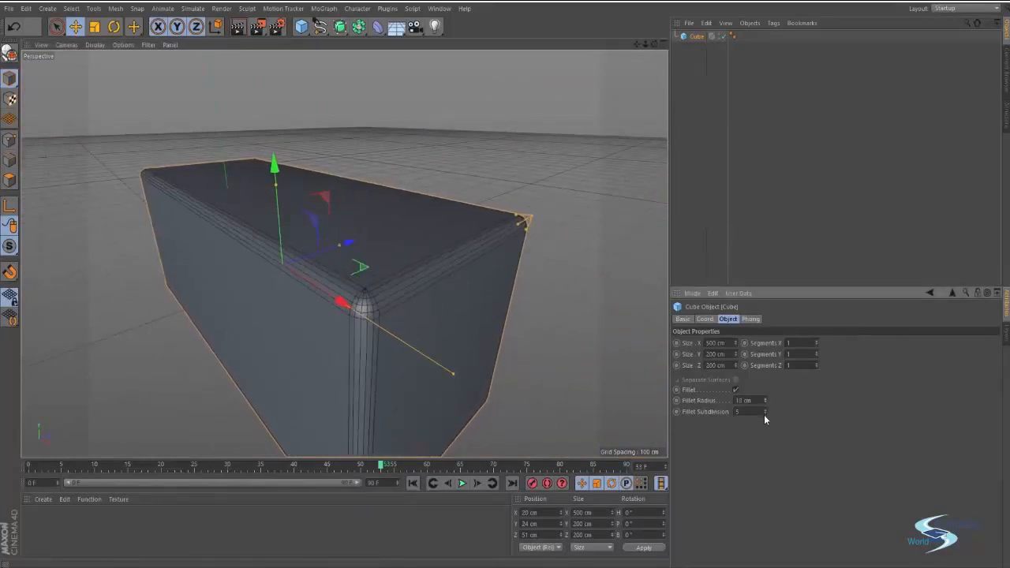
{"action": "left_click", "coordinate": [764, 413]}
{"action": "left_click", "coordinate": [764, 413]}
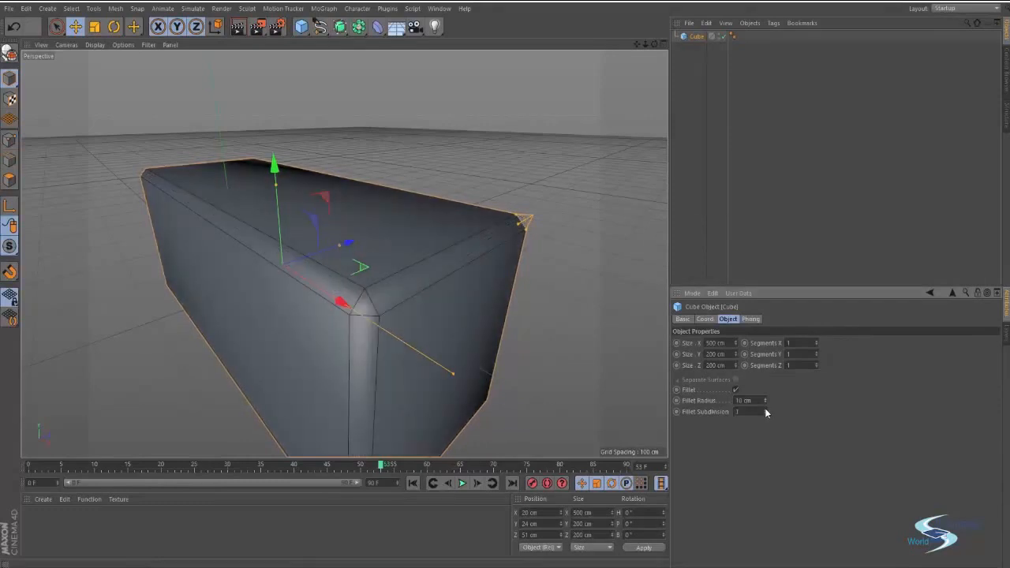
{"action": "left_click", "coordinate": [765, 410]}
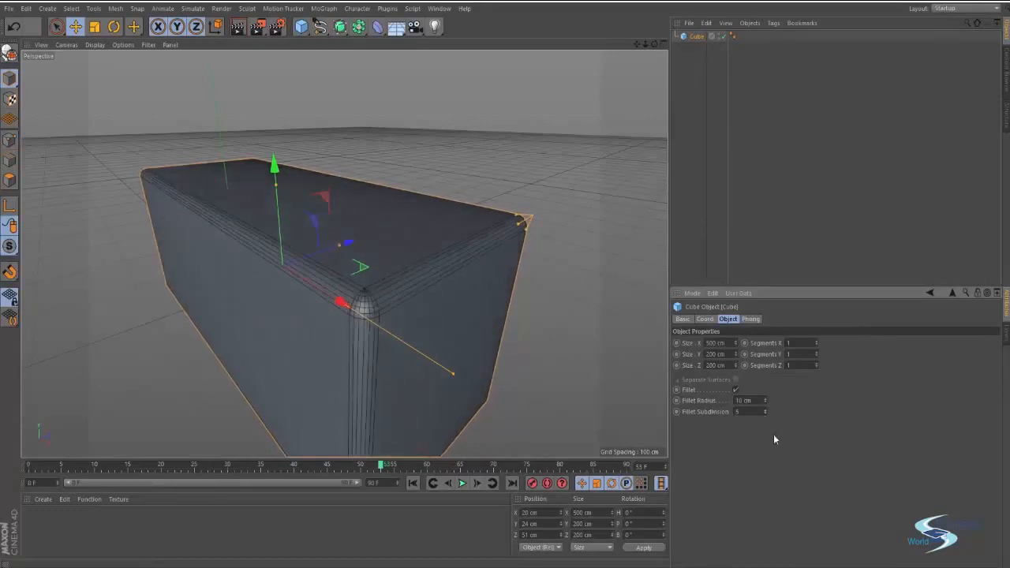
- View the filleted corner up close and lower the fillet subdivision to 1
{"action": "scroll", "coordinate": [491, 281], "scroll_direction": "up", "scroll_amount": 10}
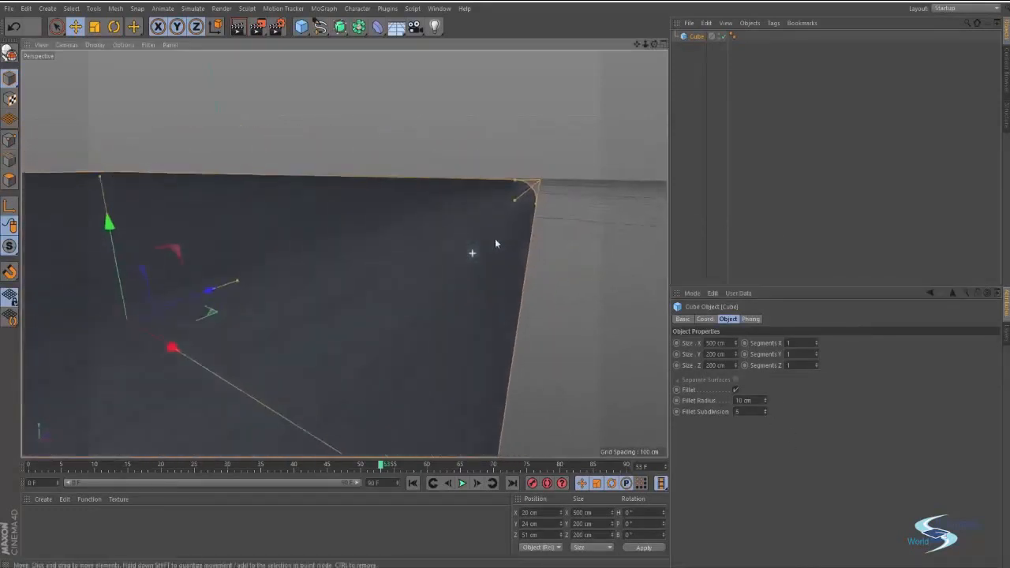
{"action": "left_click_drag", "start_coordinate": [454, 282], "coordinate": [360, 310], "text": "alt"}
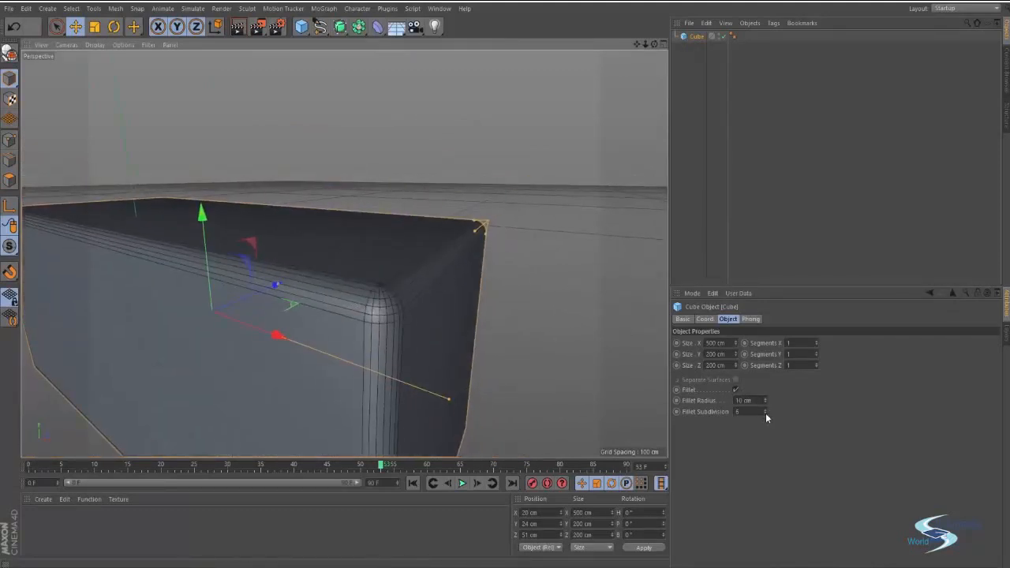
{"action": "left_click_drag", "start_coordinate": [765, 412], "coordinate": [765, 426]}
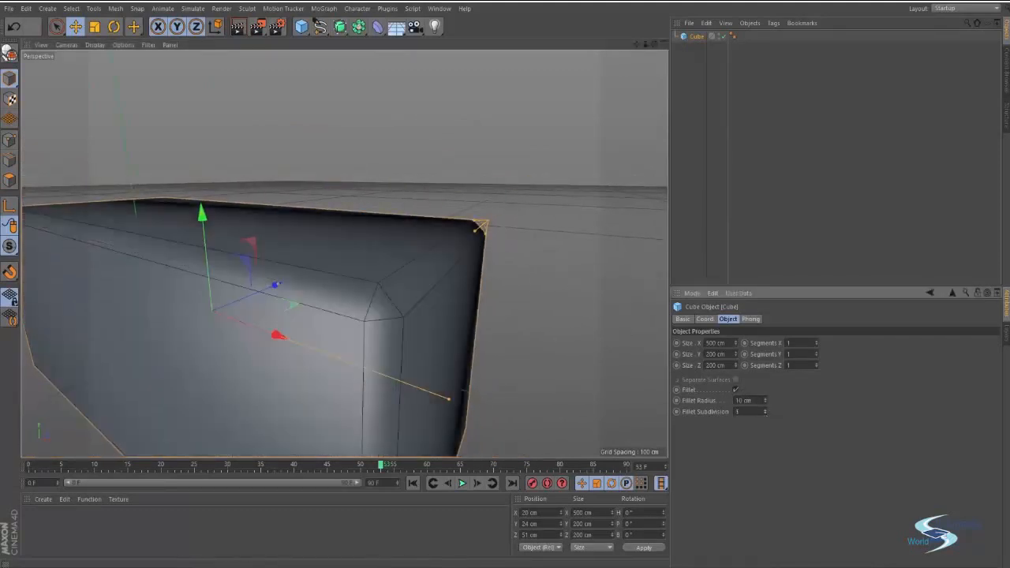
- Raise the cube's fillet subdivision step by step beyond 8 and check the smoother edges from another angle
{"action": "left_click", "coordinate": [765, 410]}
{"action": "left_click", "coordinate": [765, 410]}
{"action": "left_click", "coordinate": [765, 410]}
{"action": "left_click", "coordinate": [765, 410]}
{"action": "left_click", "coordinate": [765, 410]}
{"action": "left_click", "coordinate": [765, 410]}
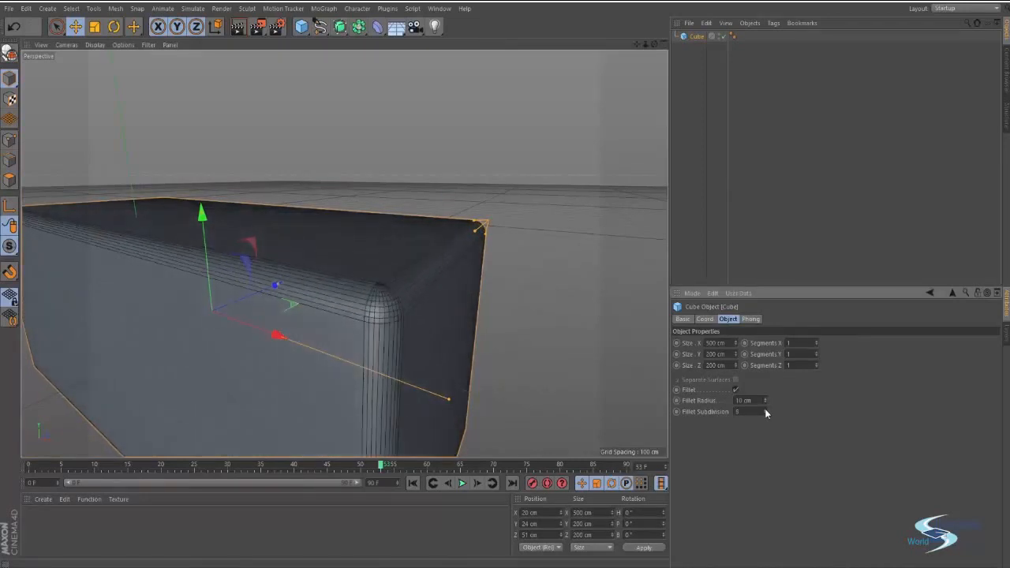
{"action": "left_click", "coordinate": [765, 410]}
{"action": "left_click", "coordinate": [765, 410]}
{"action": "left_click", "coordinate": [765, 410]}
{"action": "left_click", "coordinate": [765, 410]}
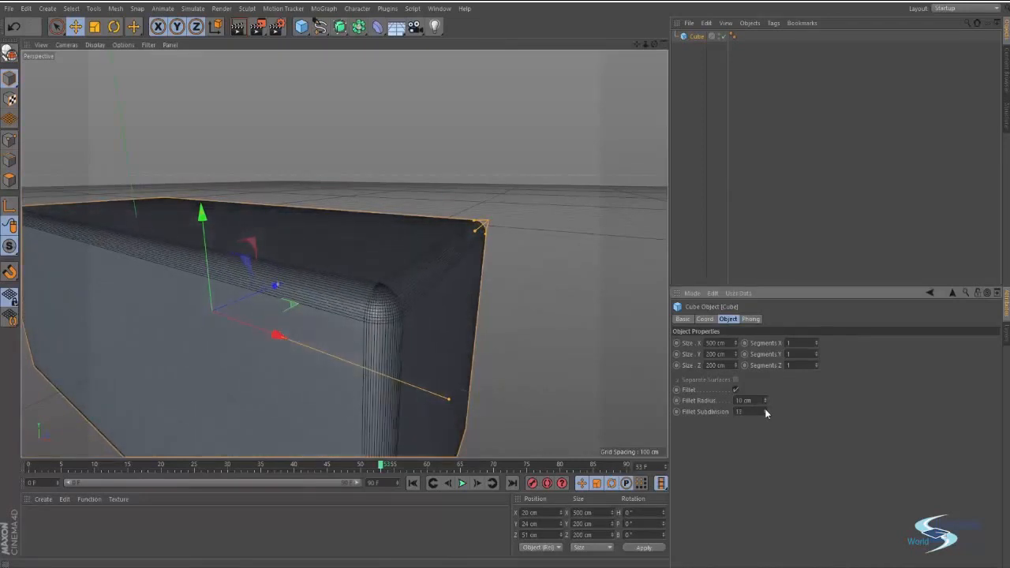
{"action": "left_click", "coordinate": [628, 234]}
{"action": "left_click_drag", "start_coordinate": [475, 246], "coordinate": [410, 237], "text": "alt"}
{"action": "left_click", "coordinate": [410, 236]}
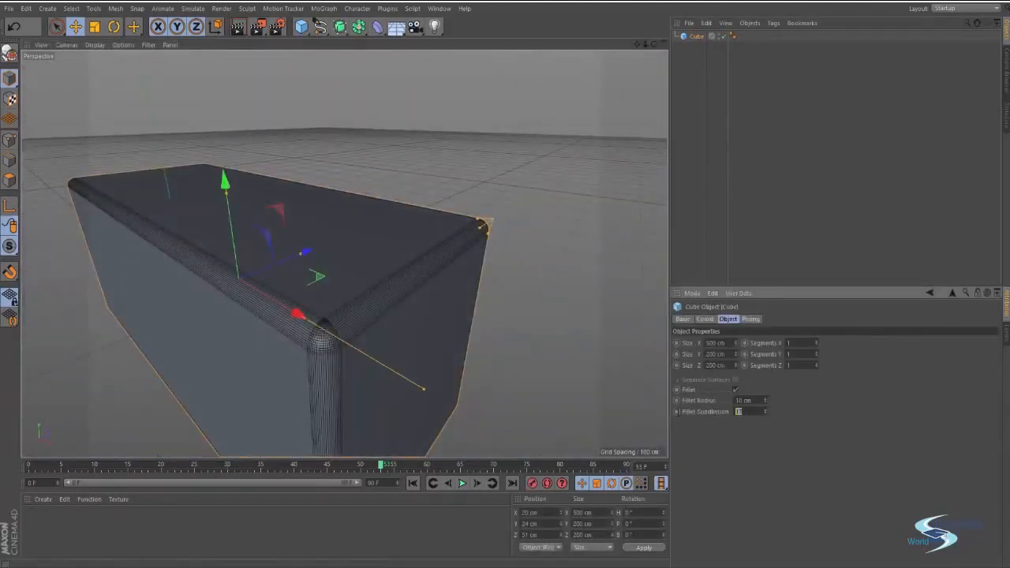
- Inspect the cube's finely subdivided rounded corner up close and turn off its fillet
{"action": "right_click_drag", "start_coordinate": [333, 338], "coordinate": [363, 331], "text": "alt"}
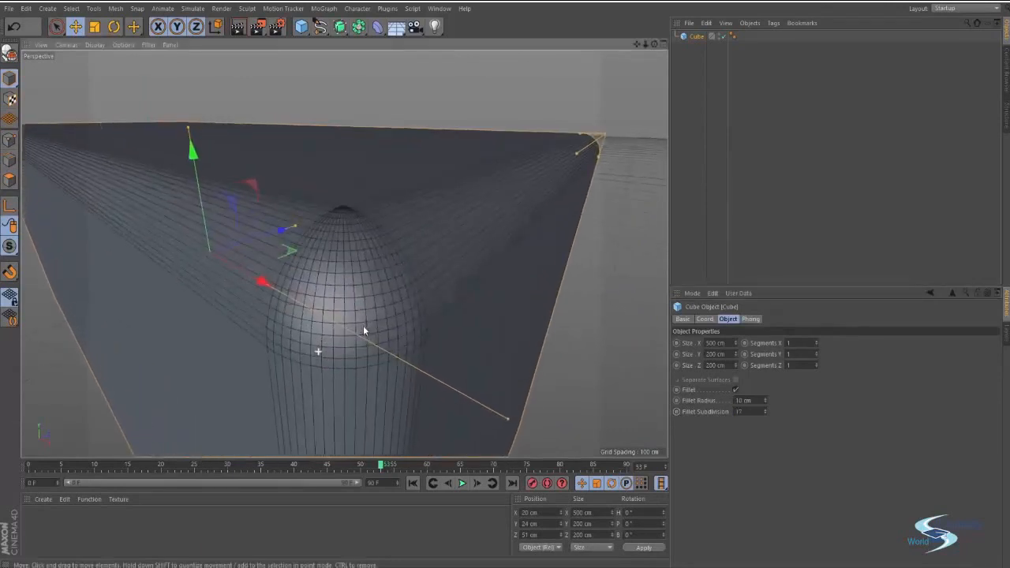
{"action": "right_click_drag", "start_coordinate": [380, 265], "coordinate": [342, 253], "text": "alt"}
{"action": "left_click_drag", "start_coordinate": [342, 252], "coordinate": [393, 276], "text": "alt"}
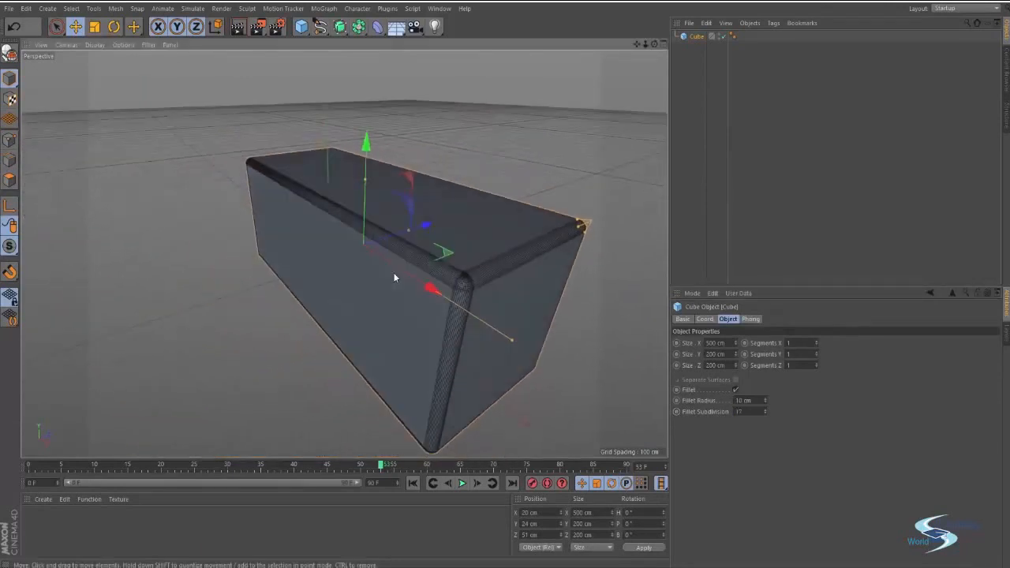
{"action": "left_click", "coordinate": [736, 390]}
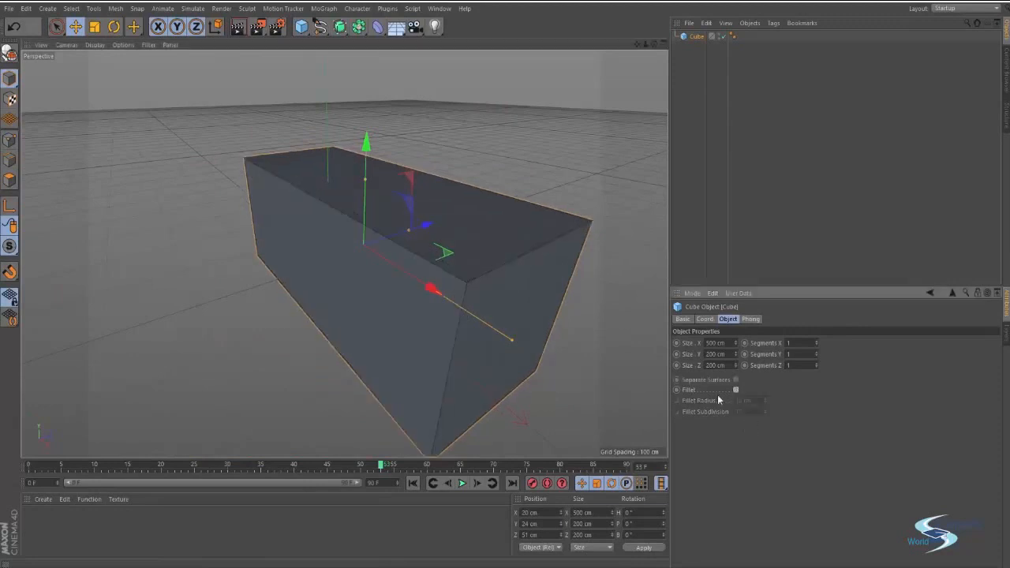
- View the cube's Phong properties and its basic properties, and deselect the cube
{"action": "left_click", "coordinate": [750, 319]}
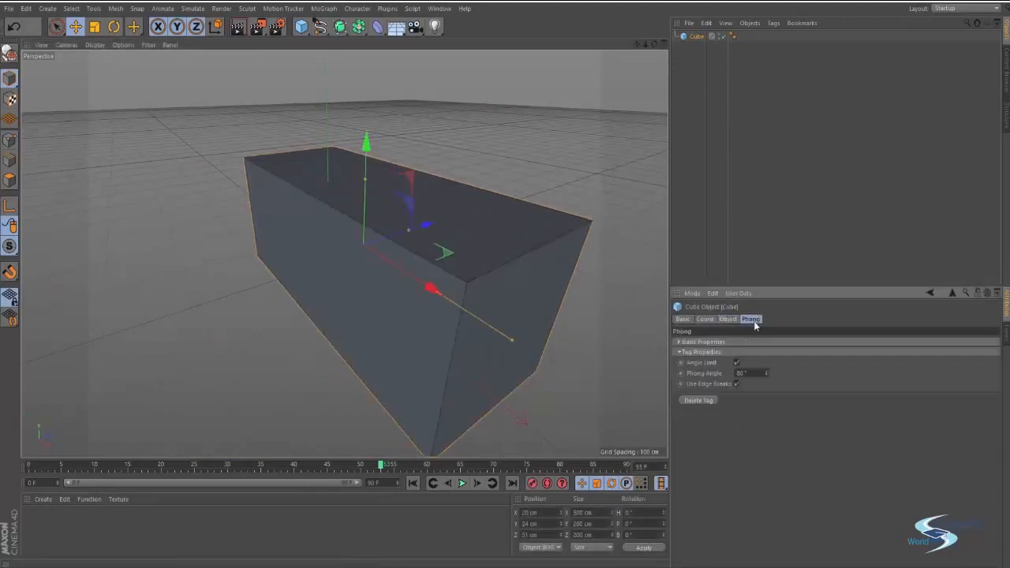
{"action": "left_click", "coordinate": [684, 319]}
{"action": "left_click", "coordinate": [874, 123]}
{"action": "left_click_drag", "start_coordinate": [459, 211], "coordinate": [410, 243], "text": "alt"}
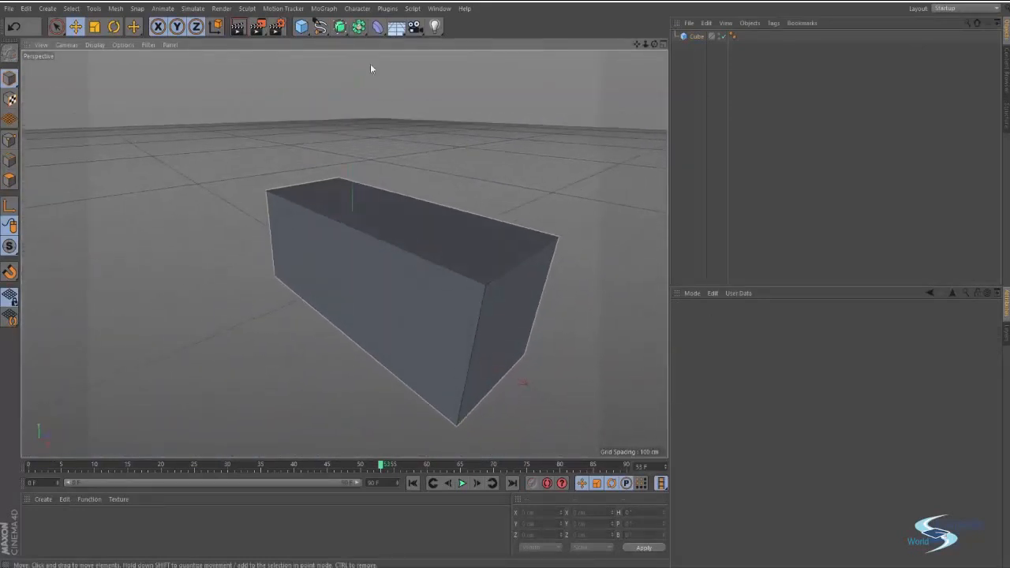
- Delete the cube from the scene and add a plane primitive in its place
{"action": "left_click", "coordinate": [691, 37]}
{"action": "key", "text": "Delete"}
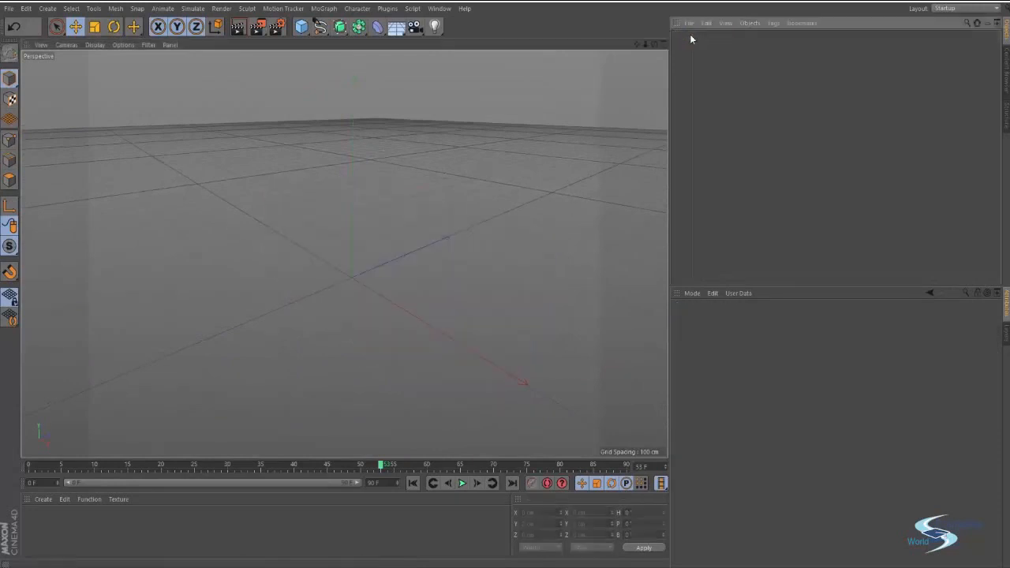
{"action": "left_click", "coordinate": [308, 26]}
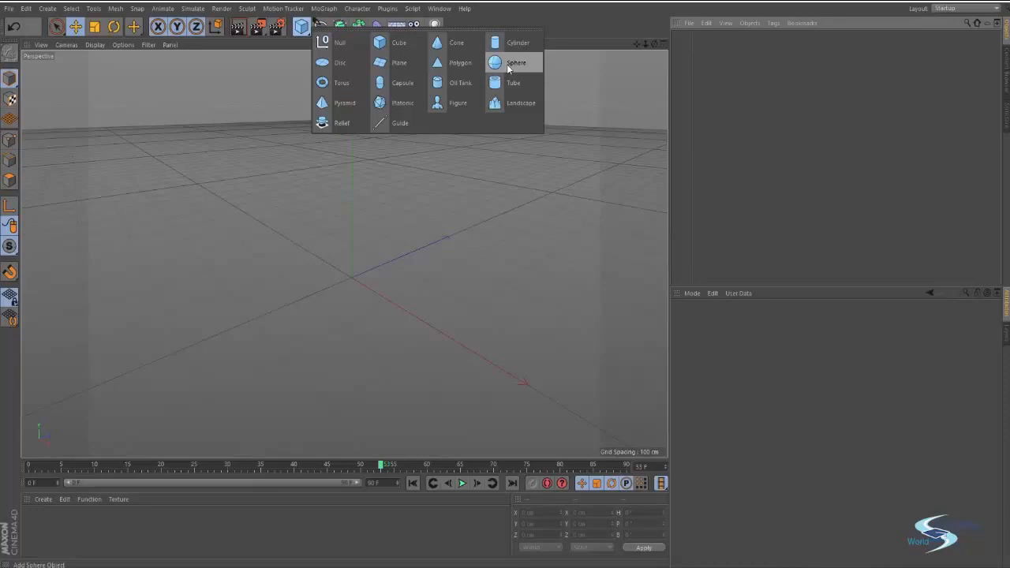
{"action": "left_click", "coordinate": [401, 64]}
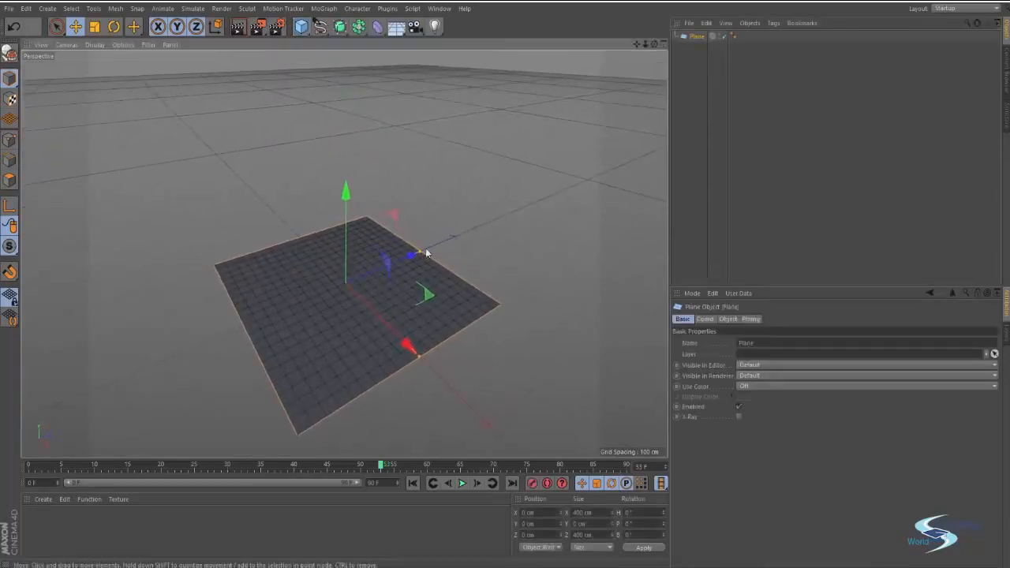
- Stretch the plane into a large ground of about 1970 cm along Z and about 1980 cm along X
{"action": "left_click", "coordinate": [440, 257]}
{"action": "left_click", "coordinate": [425, 266]}
{"action": "left_click_drag", "start_coordinate": [421, 254], "coordinate": [570, 196]}
{"action": "scroll", "coordinate": [512, 210], "scroll_direction": "down", "scroll_amount": 5}
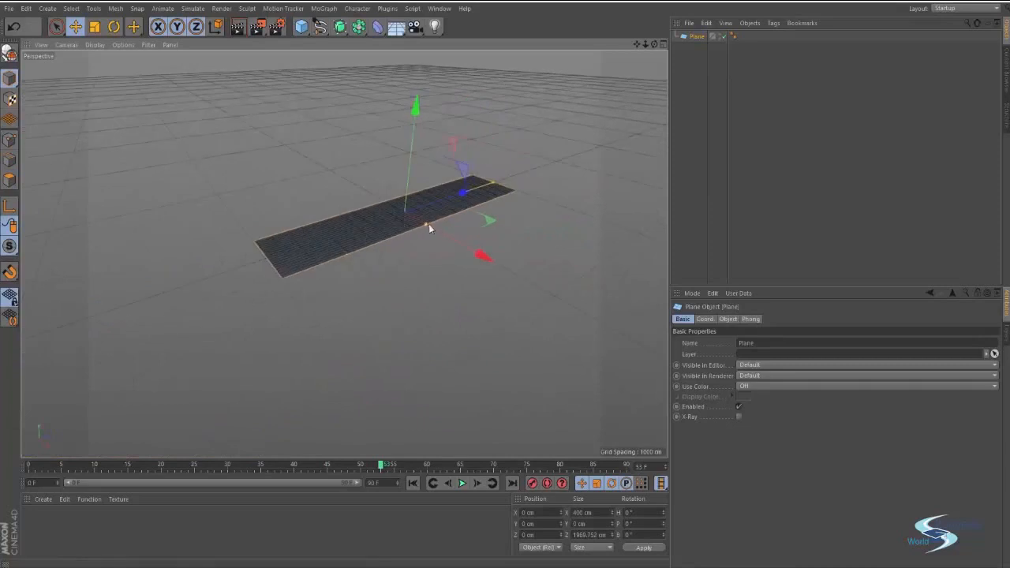
{"action": "left_click_drag", "start_coordinate": [428, 229], "coordinate": [552, 314]}
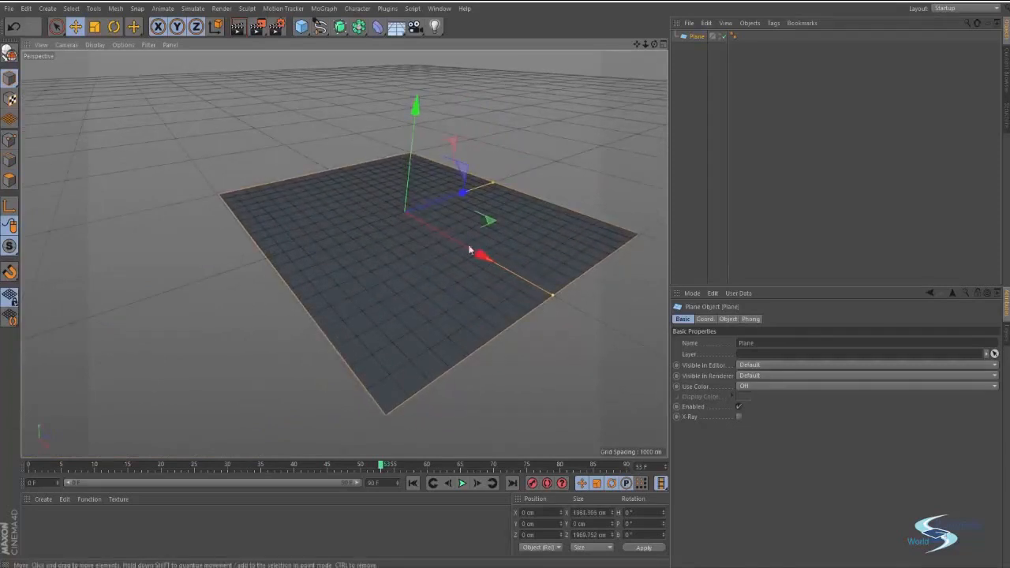
{"action": "scroll", "coordinate": [509, 231], "scroll_direction": "up", "scroll_amount": 5}
{"action": "scroll", "coordinate": [509, 232], "scroll_direction": "down", "scroll_amount": 5}
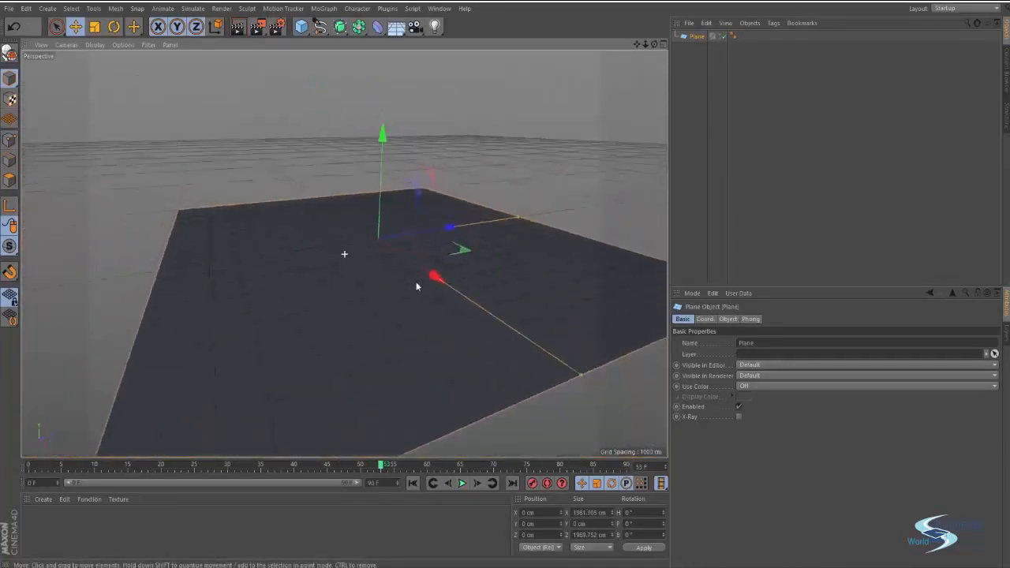
- Add a cube primitive at the middle of the plane and raise it onto the plane's surface
{"action": "left_click_drag", "start_coordinate": [383, 259], "coordinate": [382, 281], "text": "alt"}
{"action": "left_click", "coordinate": [548, 238]}
{"action": "middle_click_drag", "start_coordinate": [350, 292], "coordinate": [338, 239], "text": "alt"}
{"action": "left_click", "coordinate": [307, 36]}
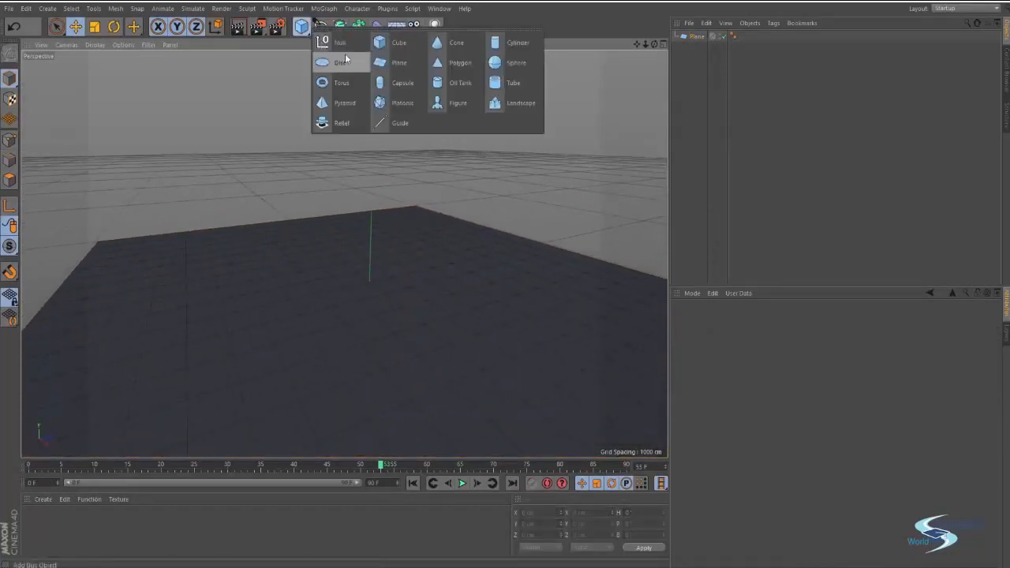
{"action": "left_click", "coordinate": [396, 43]}
{"action": "left_click_drag", "start_coordinate": [358, 258], "coordinate": [356, 273], "text": "alt"}
{"action": "mouse_move", "coordinate": [428, 220]}
{"action": "left_mouse_down"}
{"action": "mouse_move", "coordinate": [426, 183]}
{"action": "mouse_move", "coordinate": [432, 189]}
{"action": "left_mouse_up"}
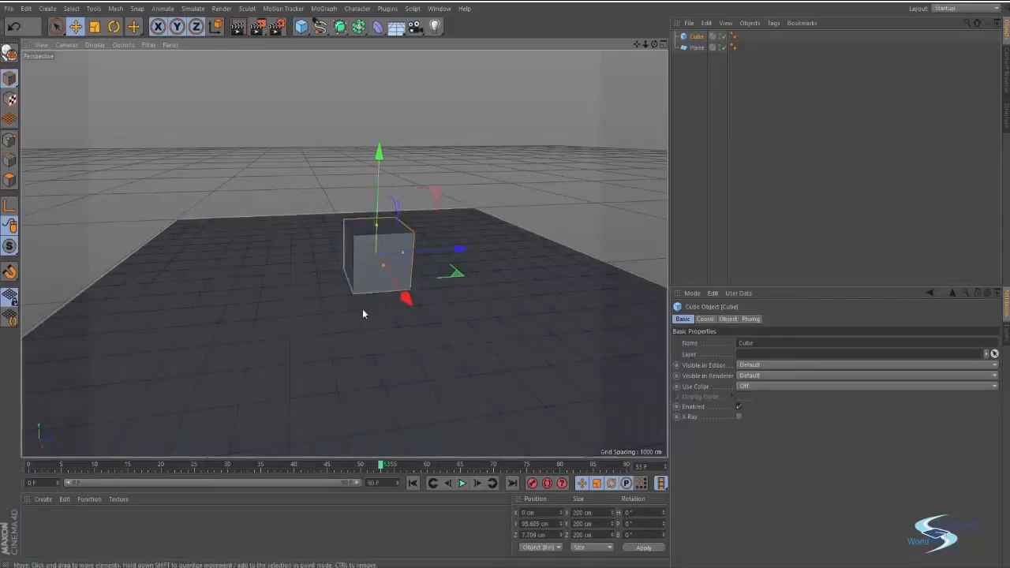
- Check from above and from near ground level how the cube sits on the plane, and deselect it
{"action": "right_click_drag", "start_coordinate": [366, 305], "coordinate": [408, 277], "text": "alt"}
{"action": "mouse_move", "coordinate": [408, 277]}
{"action": "left_mouse_down", "text": "alt"}
{"action": "mouse_move", "coordinate": [377, 256]}
{"action": "mouse_move", "coordinate": [381, 174]}
{"action": "mouse_move", "coordinate": [320, 200]}
{"action": "mouse_move", "coordinate": [248, 176]}
{"action": "mouse_move", "coordinate": [315, 139]}
{"action": "mouse_move", "coordinate": [376, 200]}
{"action": "mouse_move", "coordinate": [382, 192]}
{"action": "left_mouse_up", "text": "alt"}
{"action": "left_click_drag", "start_coordinate": [387, 214], "coordinate": [345, 316], "text": "alt"}
{"action": "right_click_drag", "start_coordinate": [344, 255], "coordinate": [278, 337], "text": "alt"}
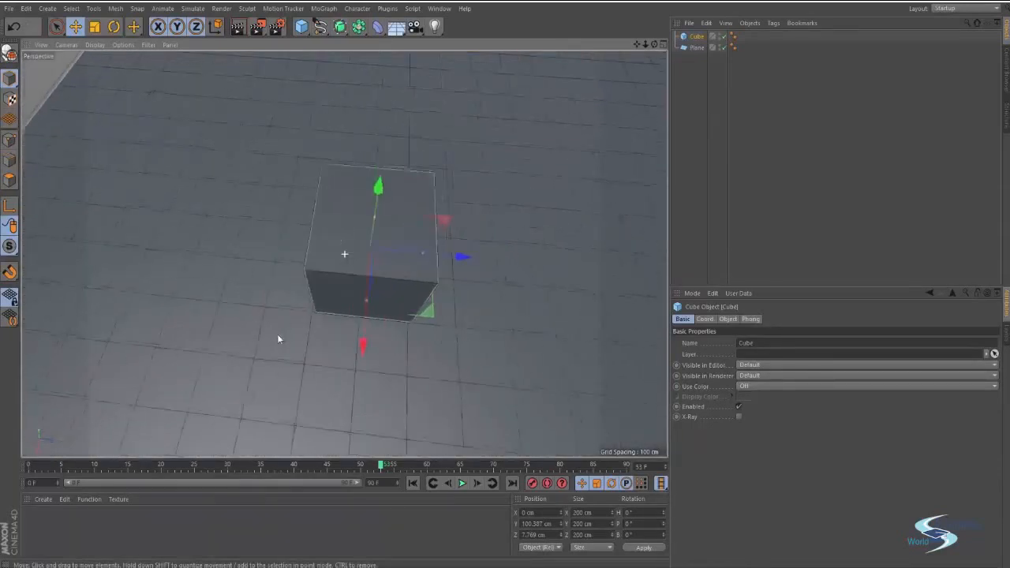
{"action": "left_click_drag", "start_coordinate": [285, 338], "coordinate": [330, 244], "text": "alt"}
{"action": "left_click", "coordinate": [437, 177]}
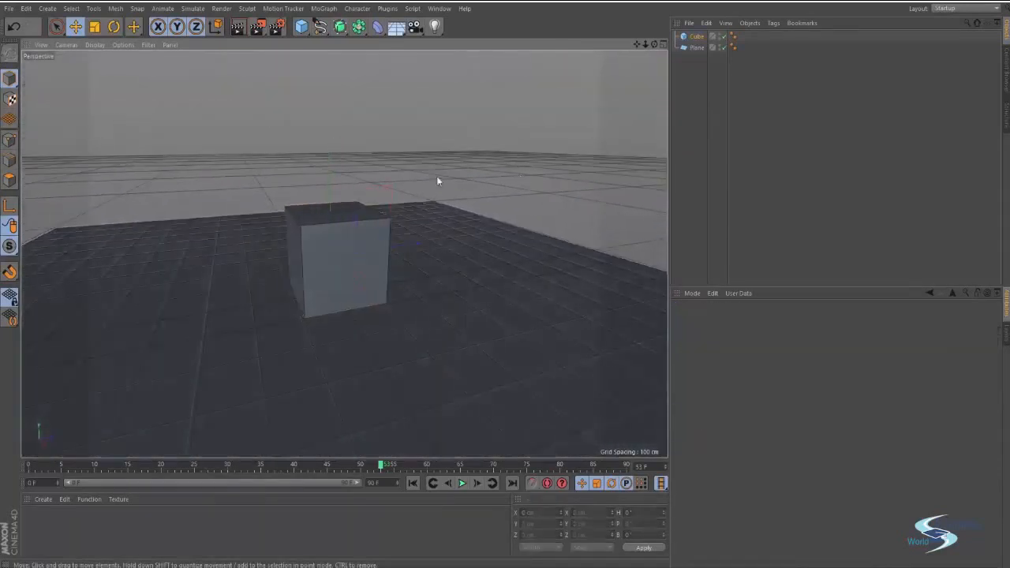
{"action": "left_click_drag", "start_coordinate": [427, 220], "coordinate": [426, 228], "text": "alt"}
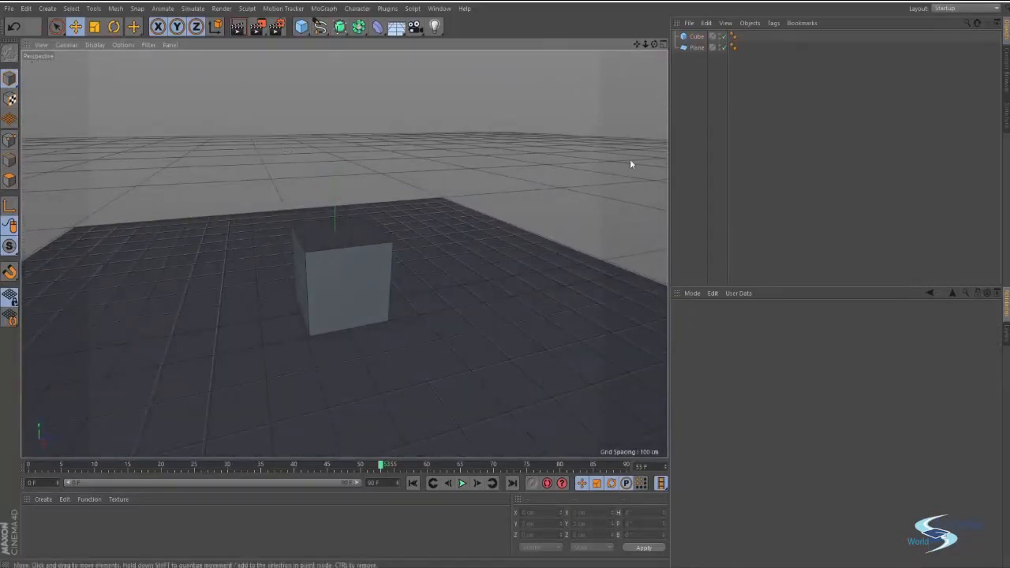
- Switch between the four-view layout and the full perspective view several times, ending in the four-view layout
{"action": "left_click", "coordinate": [662, 44]}
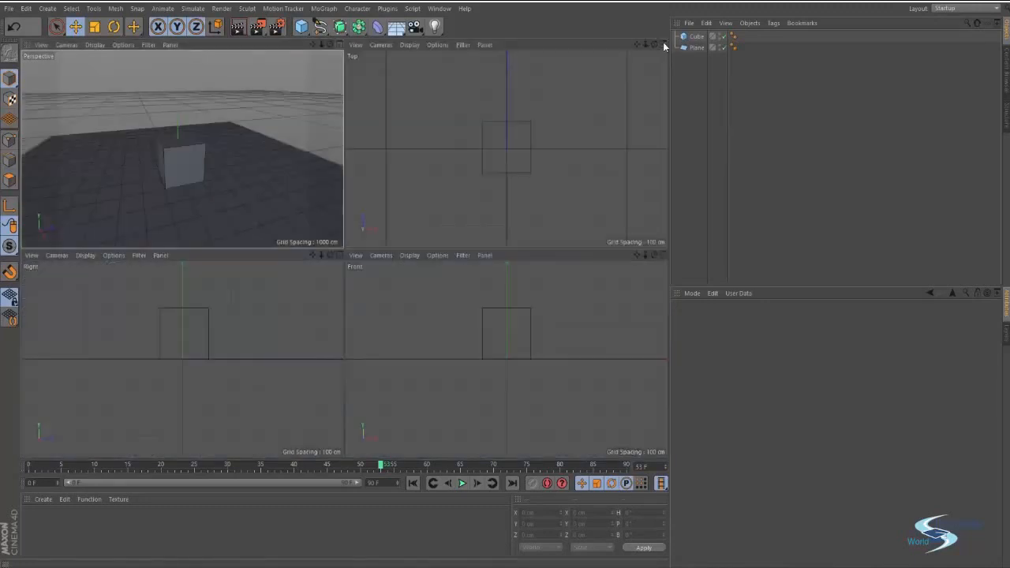
{"action": "left_click", "coordinate": [338, 45]}
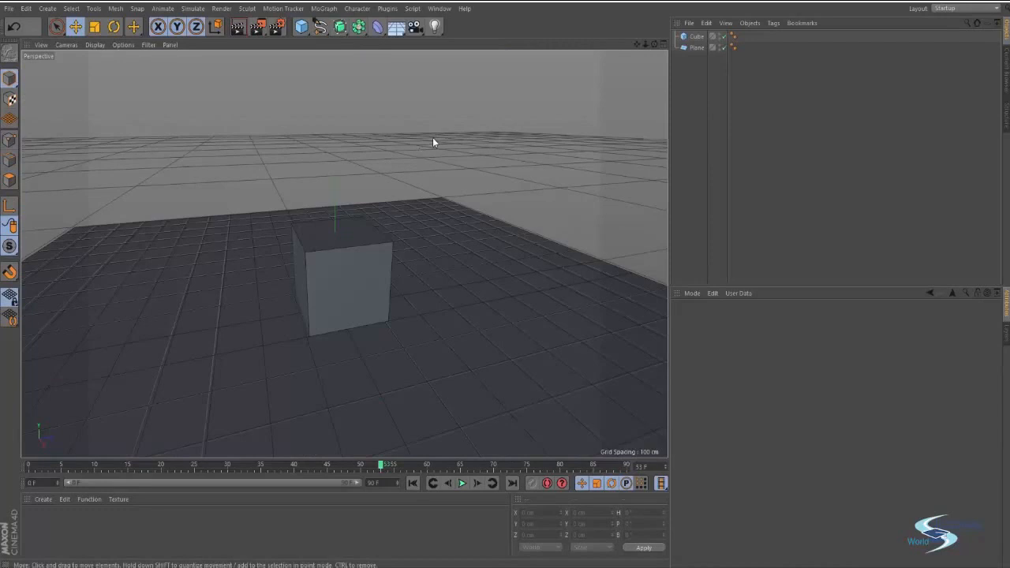
{"action": "middle_click", "coordinate": [432, 142]}
{"action": "middle_click", "coordinate": [430, 142]}
{"action": "middle_click", "coordinate": [410, 149]}
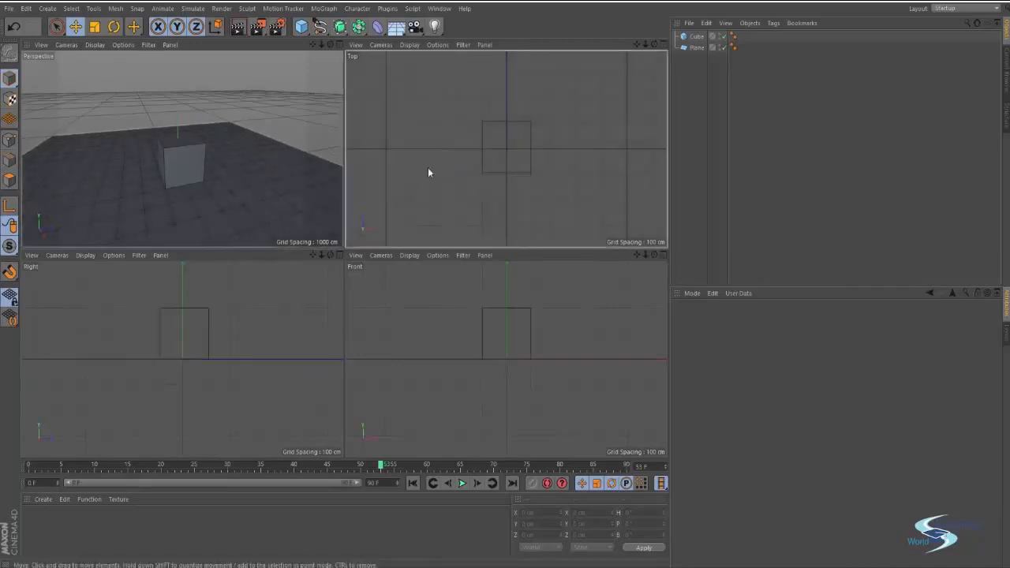
- Maximize the Top view, frame the whole plane with the cube, and return to the four-view layout
{"action": "middle_click", "coordinate": [461, 115]}
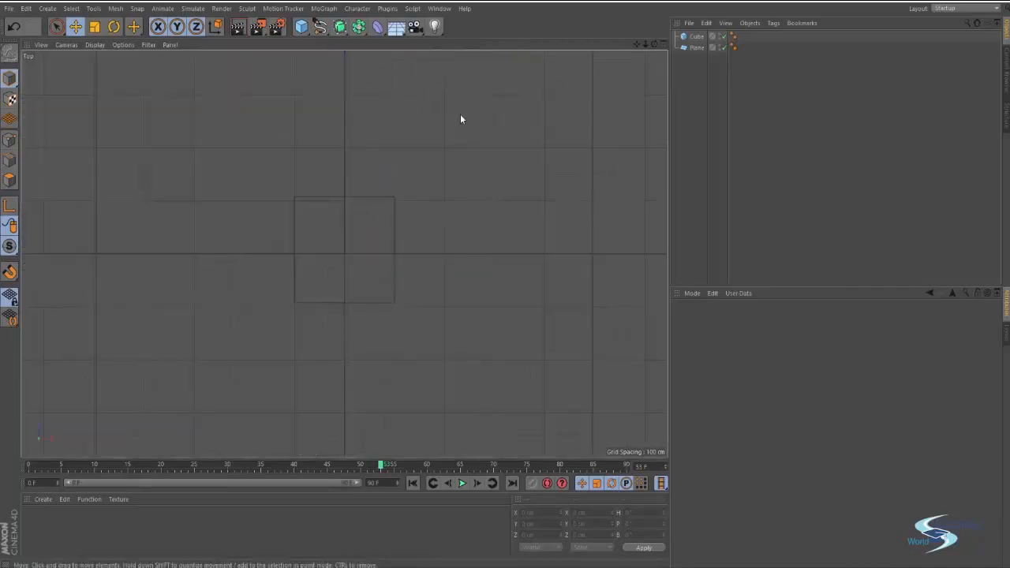
{"action": "scroll", "coordinate": [403, 176], "scroll_direction": "down", "scroll_amount": 8}
{"action": "scroll", "coordinate": [368, 179], "scroll_direction": "up", "scroll_amount": 5}
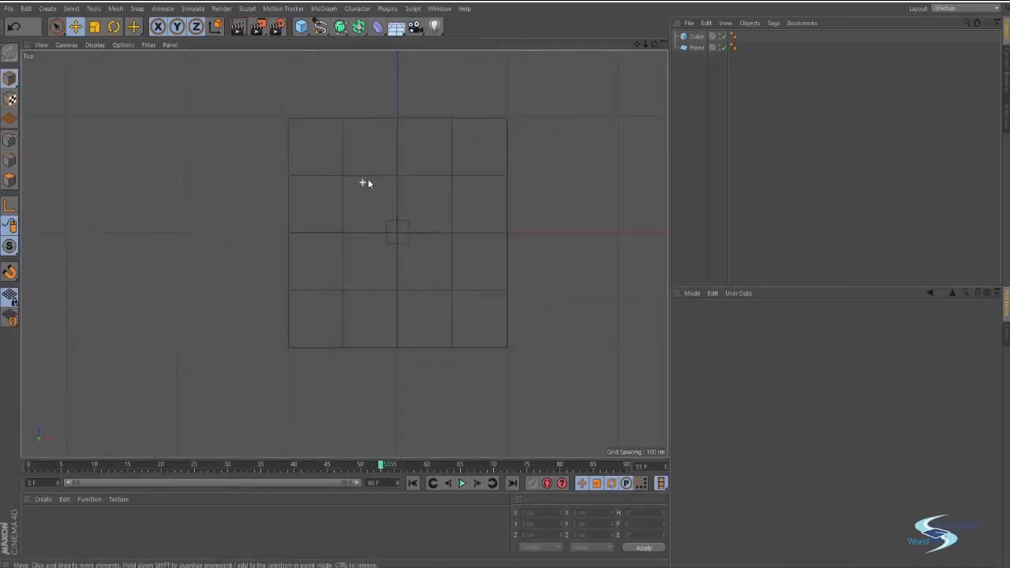
{"action": "middle_click_drag", "start_coordinate": [336, 178], "coordinate": [339, 180], "text": "alt"}
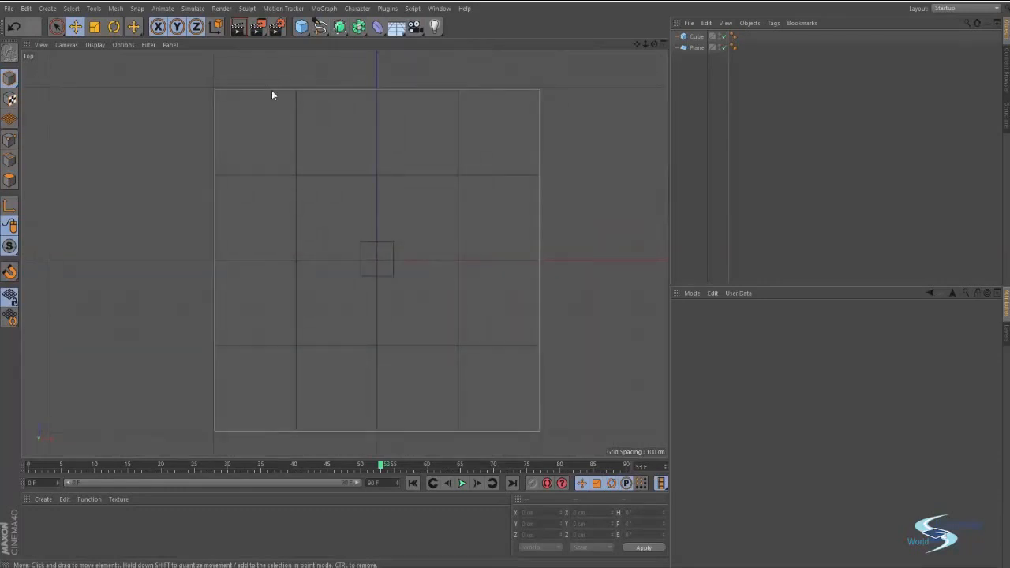
{"action": "middle_click", "coordinate": [312, 177]}
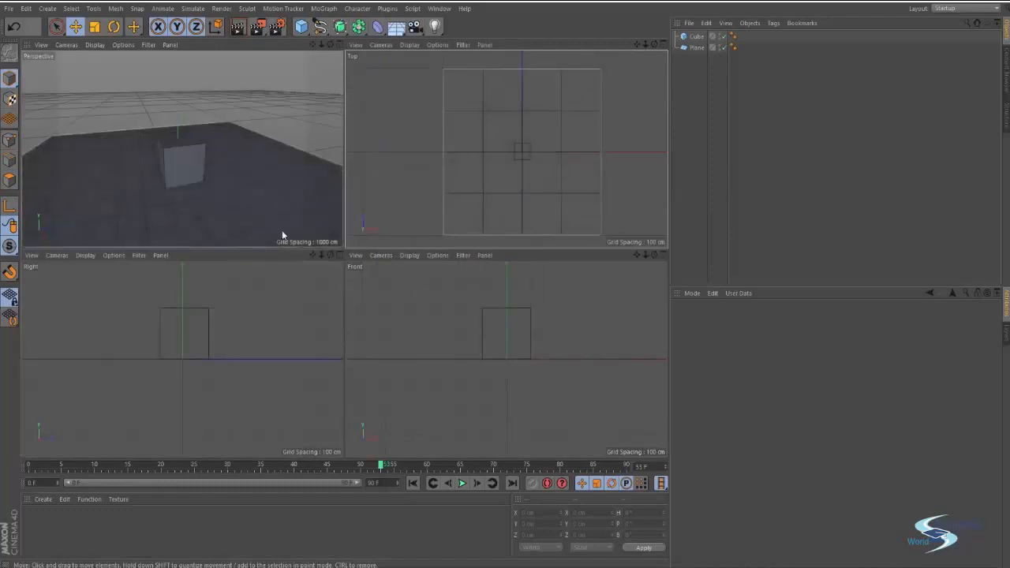
- Maximize the Right view and frame the cube on the ground line
{"action": "middle_click", "coordinate": [207, 309]}
{"action": "middle_click_drag", "start_coordinate": [269, 303], "coordinate": [310, 323], "text": "alt"}
{"action": "scroll", "coordinate": [355, 300], "scroll_direction": "up", "scroll_amount": 5}
{"action": "scroll", "coordinate": [302, 323], "scroll_direction": "up", "scroll_amount": 2}
- Try lowering the plane in the Right view and undo the move
{"action": "left_click", "coordinate": [310, 321]}
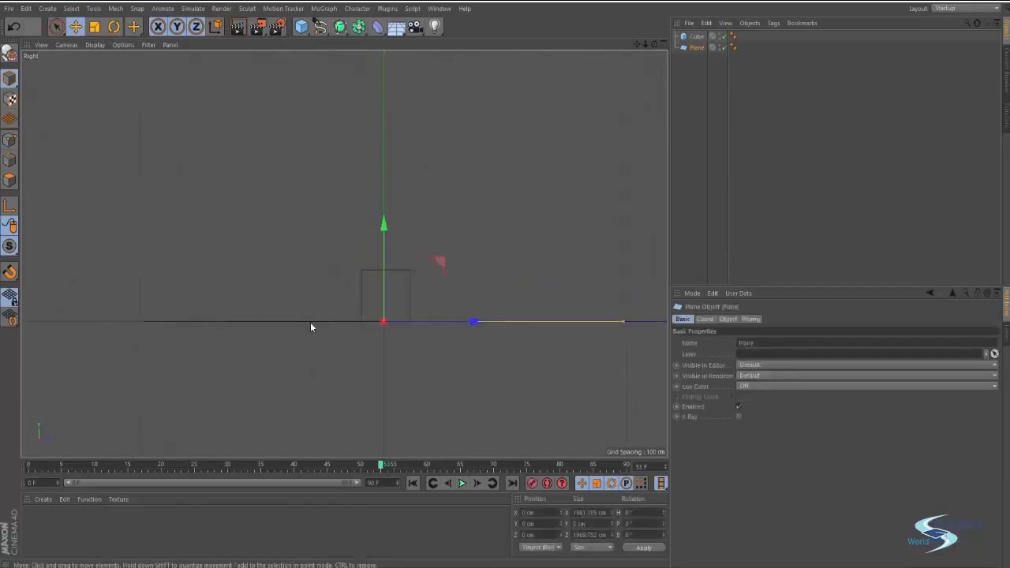
{"action": "left_click_drag", "start_coordinate": [393, 233], "coordinate": [383, 317]}
{"action": "key", "text": "ctrl+z"}
- Select the cube in the Right view and examine up close where its base meets the plane
{"action": "left_click", "coordinate": [367, 272]}
{"action": "scroll", "coordinate": [384, 317], "scroll_direction": "up", "scroll_amount": 10}
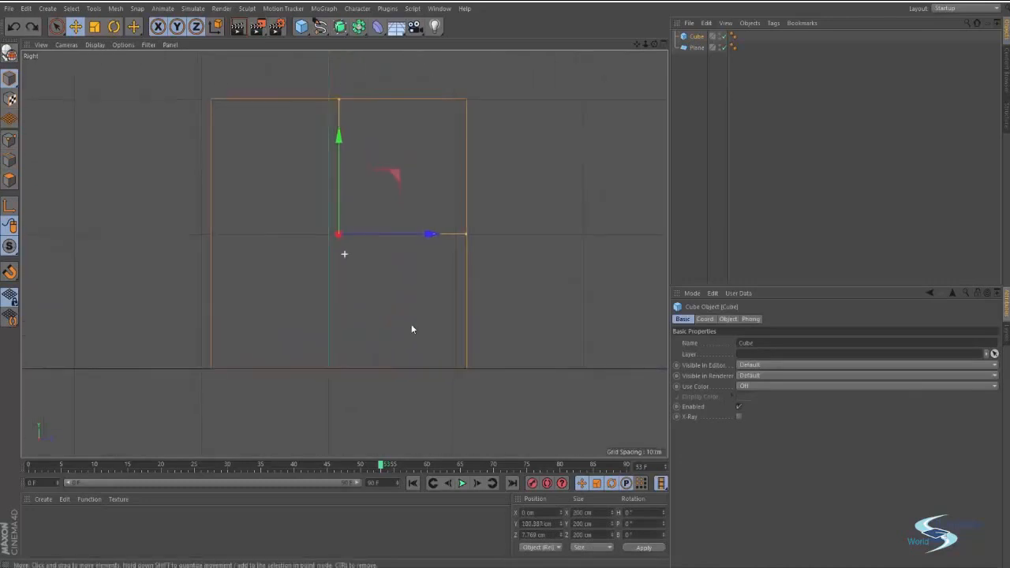
{"action": "middle_click_drag", "start_coordinate": [147, 364], "coordinate": [343, 251], "text": "alt"}
{"action": "right_click_drag", "start_coordinate": [232, 297], "coordinate": [410, 264], "text": "alt"}
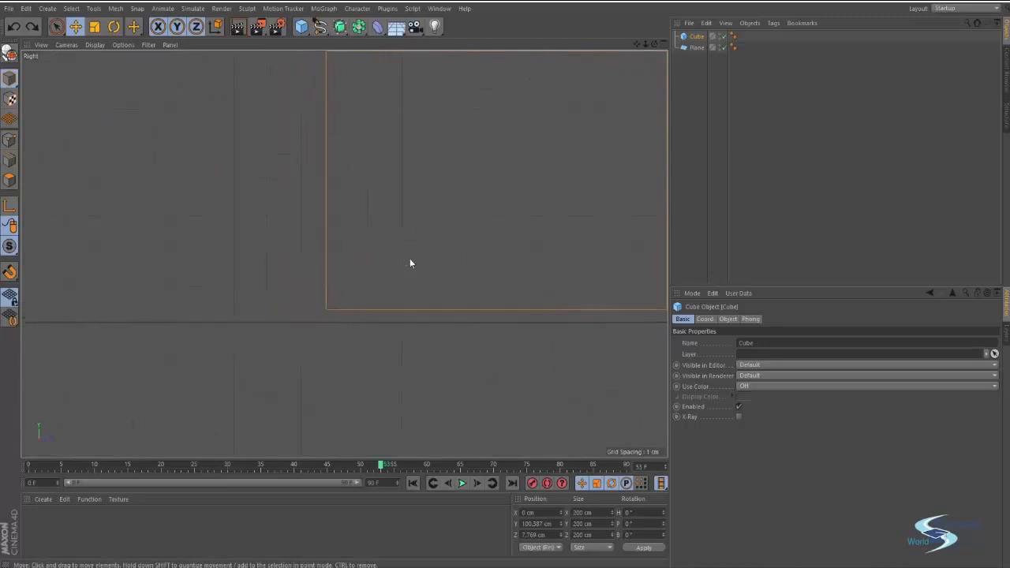
- Set the cube's Y position to 99.787 cm and refine it to 99.987 cm to align its base with the plane
{"action": "left_click", "coordinate": [706, 319]}
{"action": "left_click_drag", "start_coordinate": [729, 357], "coordinate": [727, 355]}
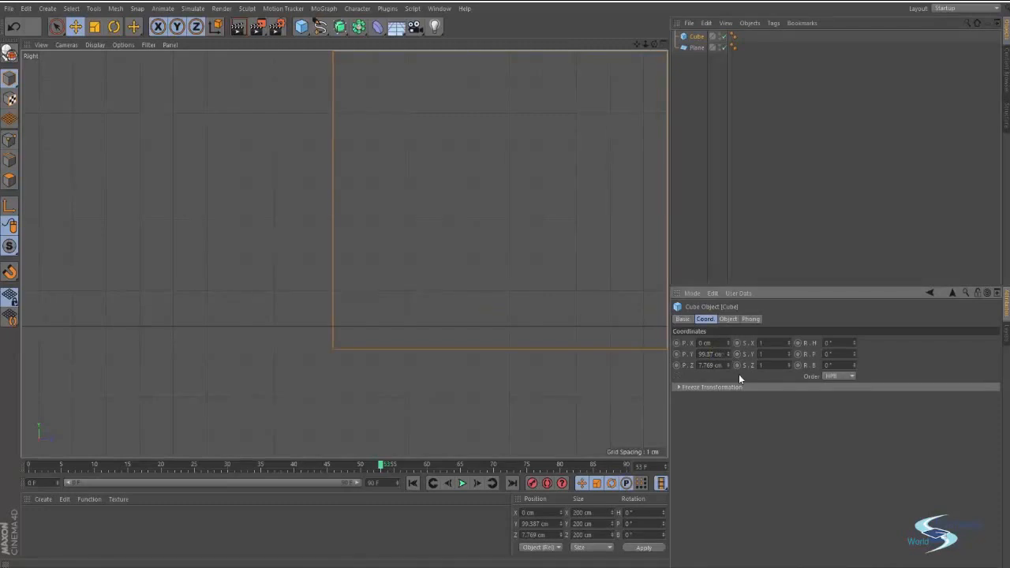
{"action": "type", "text": "7"}
{"action": "key", "text": "Return"}
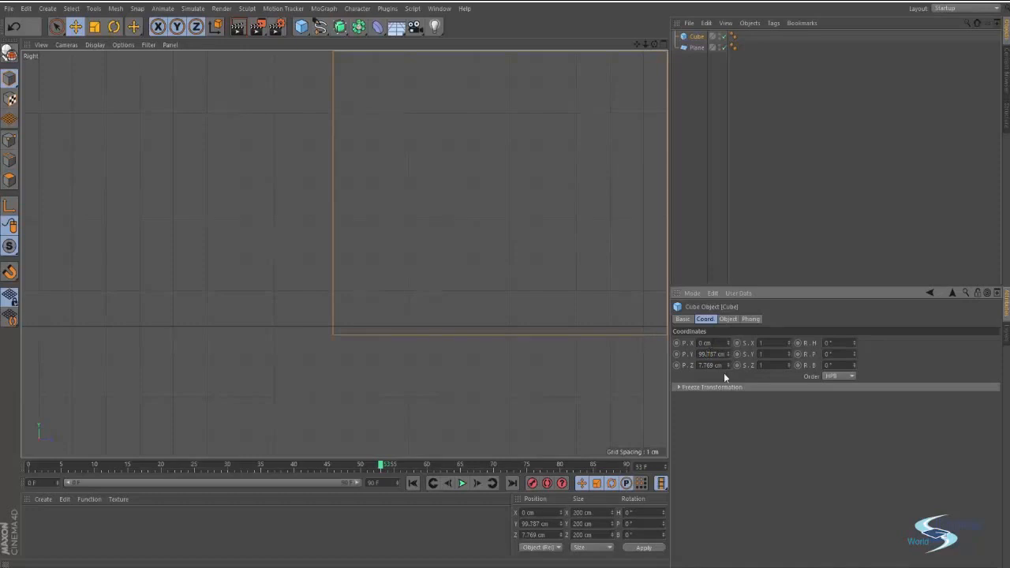
{"action": "key", "text": "BackSpace"}
{"action": "type", "text": "8"}
{"action": "key", "text": "Return"}
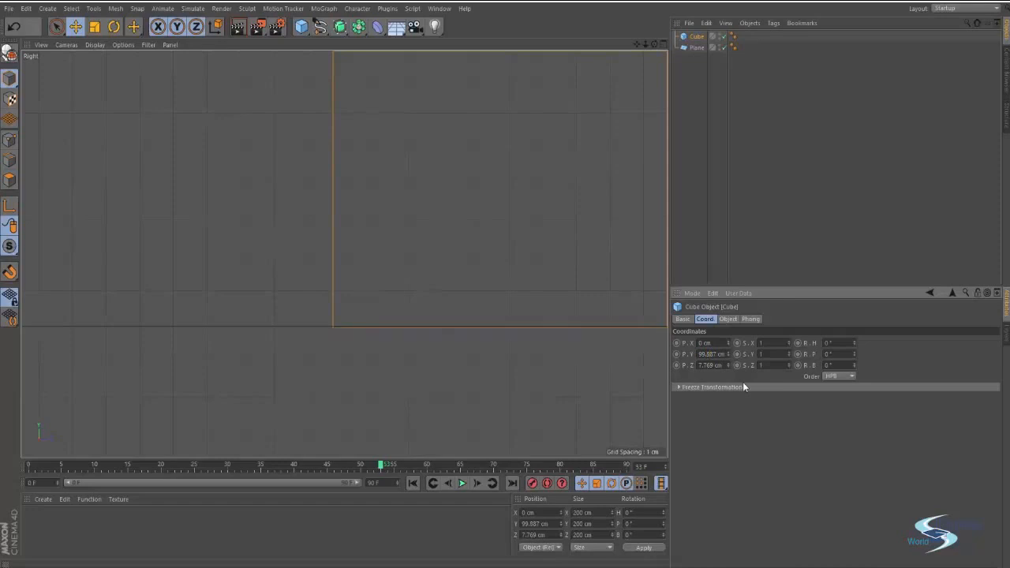
{"action": "left_click", "coordinate": [705, 129]}
- Return to the full perspective view and frame the cube on the plane
{"action": "mouse_move", "coordinate": [335, 333]}
{"action": "right_mouse_down", "text": "alt"}
{"action": "mouse_move", "coordinate": [348, 316]}
{"action": "mouse_move", "coordinate": [498, 273]}
{"action": "mouse_move", "coordinate": [137, 313]}
{"action": "mouse_move", "coordinate": [354, 297]}
{"action": "mouse_move", "coordinate": [392, 247]}
{"action": "right_mouse_up", "text": "alt"}
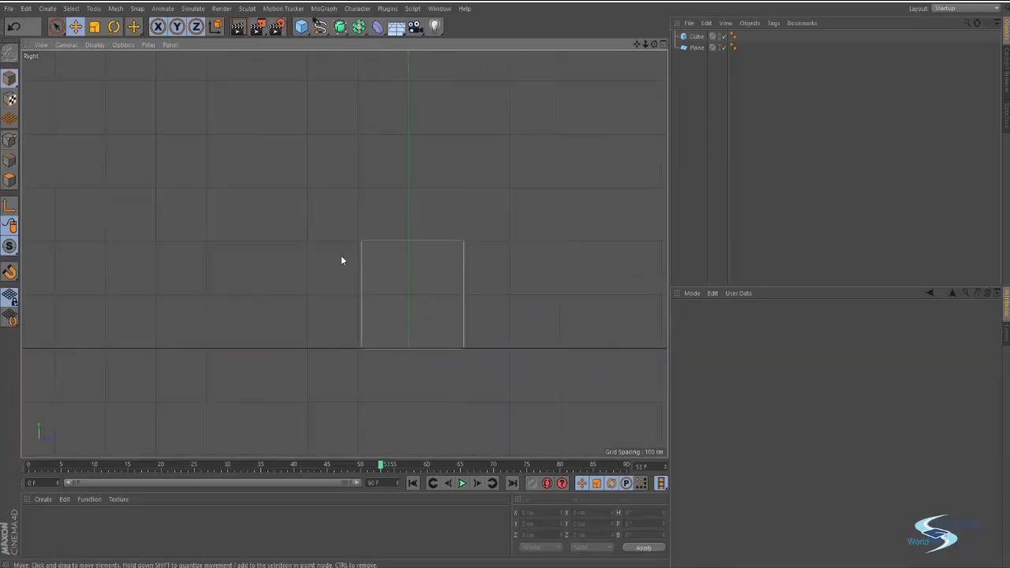
{"action": "middle_click", "coordinate": [340, 255]}
{"action": "middle_click", "coordinate": [302, 221]}
{"action": "scroll", "coordinate": [457, 203], "scroll_direction": "up", "scroll_amount": 2}
{"action": "middle_click_drag", "start_coordinate": [371, 251], "coordinate": [452, 219], "text": "alt"}
{"action": "scroll", "coordinate": [458, 202], "scroll_direction": "down", "scroll_amount": 5}
{"action": "left_click_drag", "start_coordinate": [420, 242], "coordinate": [376, 255], "text": "alt"}
- Stretch the cube horizontally into a wide, flat block, shift it back from the plane's centre, and deselect it
{"action": "left_click", "coordinate": [397, 252]}
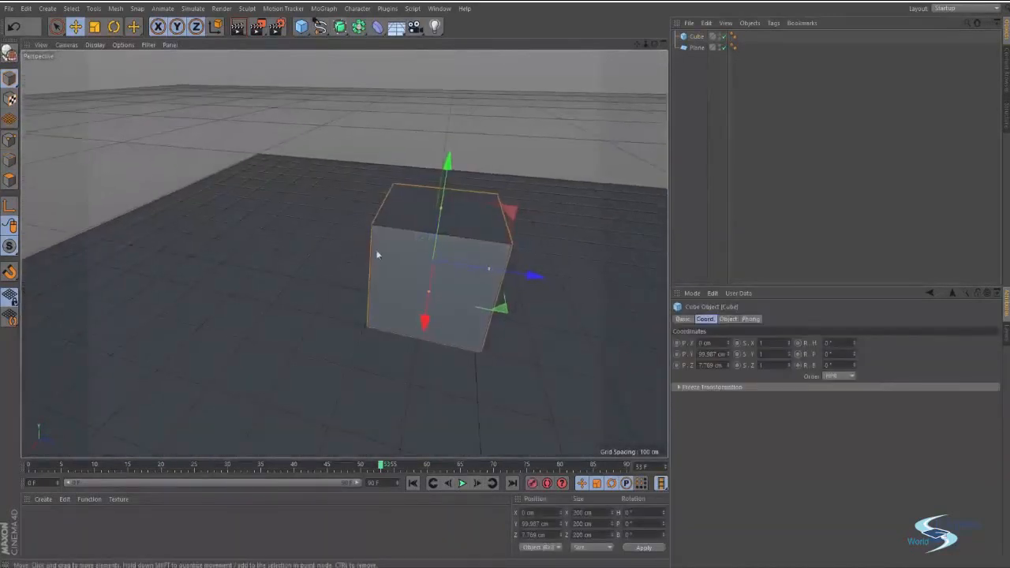
{"action": "left_click_drag", "start_coordinate": [500, 273], "coordinate": [343, 172]}
{"action": "left_click_drag", "start_coordinate": [395, 231], "coordinate": [514, 187]}
{"action": "key", "text": "Delete"}
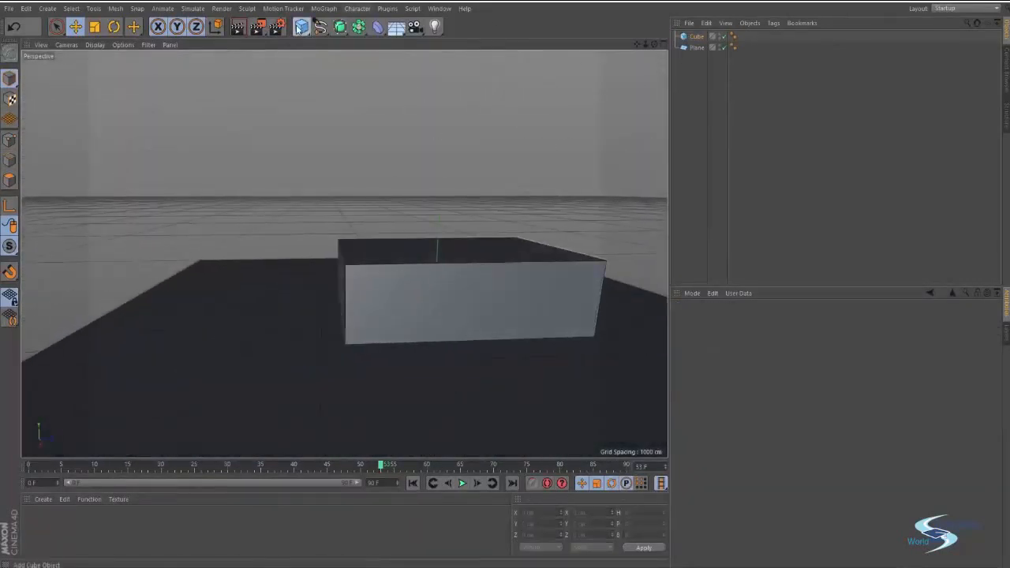
- Add a pyramid primitive and a capsule primitive at the scene origin, in front of the block
{"action": "left_click", "coordinate": [300, 28]}
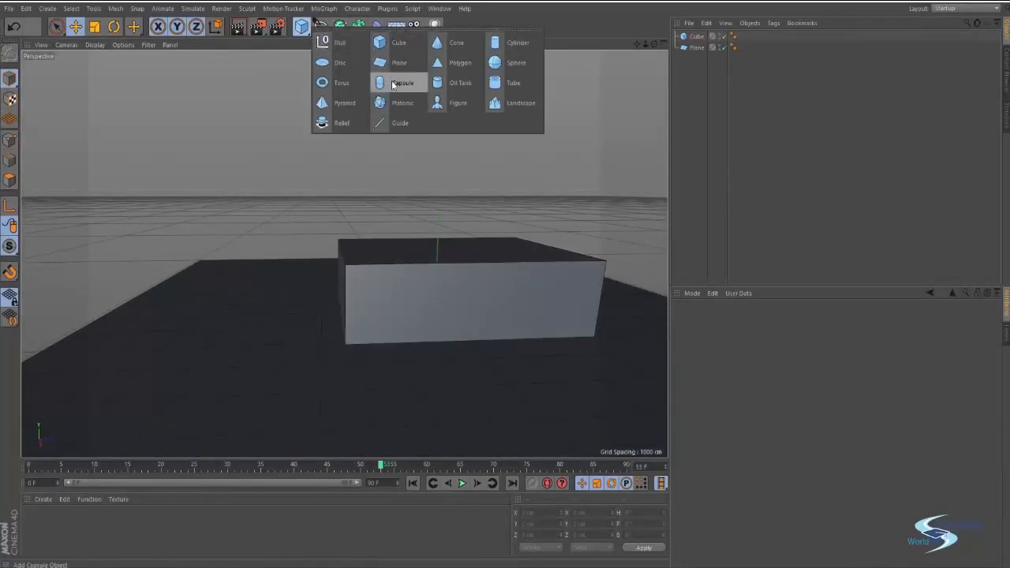
{"action": "left_click", "coordinate": [321, 104]}
{"action": "left_click_drag", "start_coordinate": [541, 209], "coordinate": [439, 168], "text": "alt"}
{"action": "left_click", "coordinate": [301, 26]}
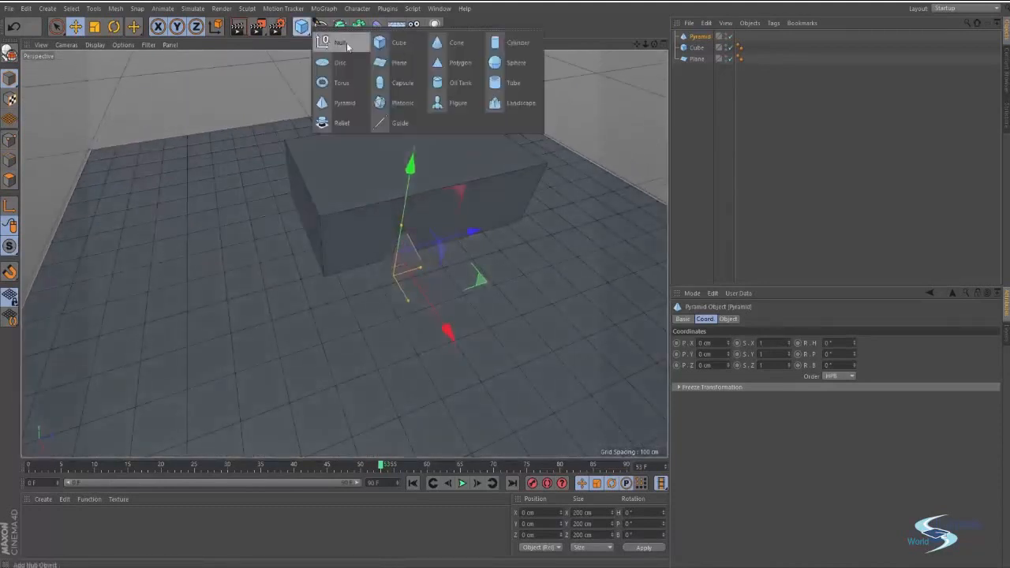
{"action": "left_click", "coordinate": [417, 85]}
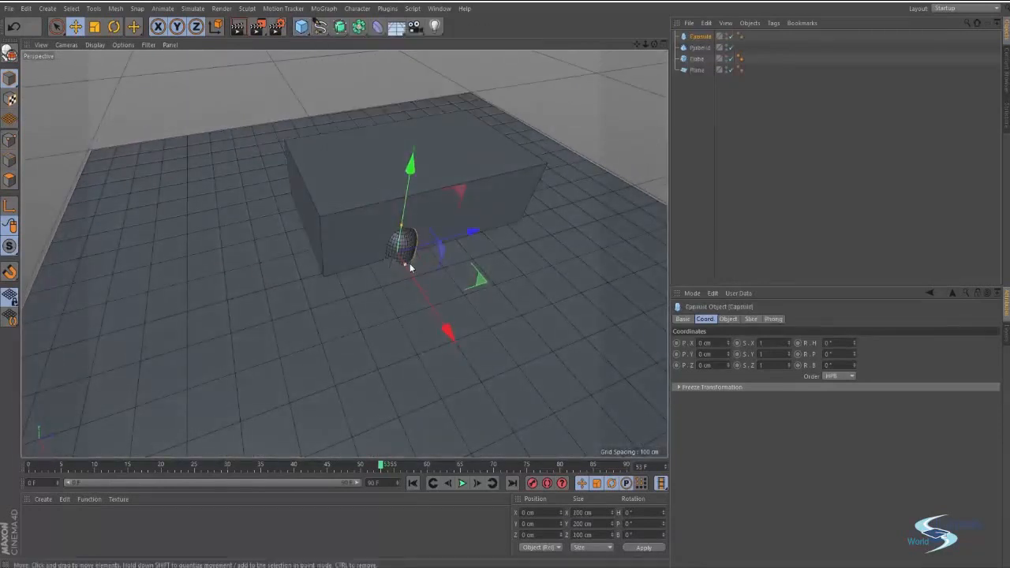
- Delete the capsule and the pyramid, leaving only the block and the plane in the scene
{"action": "left_click_drag", "start_coordinate": [441, 260], "coordinate": [520, 300], "text": "alt"}
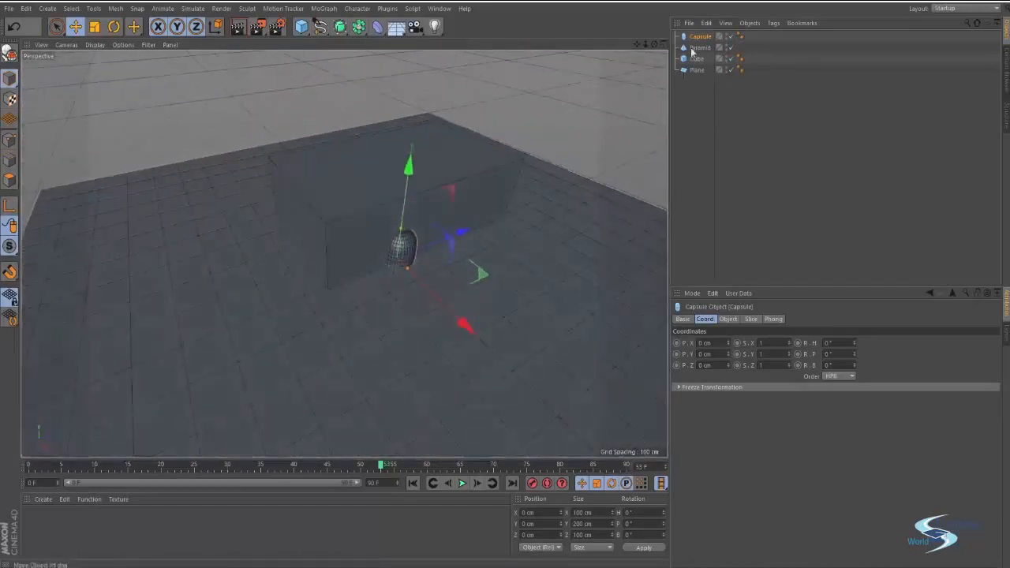
{"action": "left_click", "coordinate": [692, 39]}
{"action": "key", "text": "Delete"}
{"action": "key", "text": "Delete"}
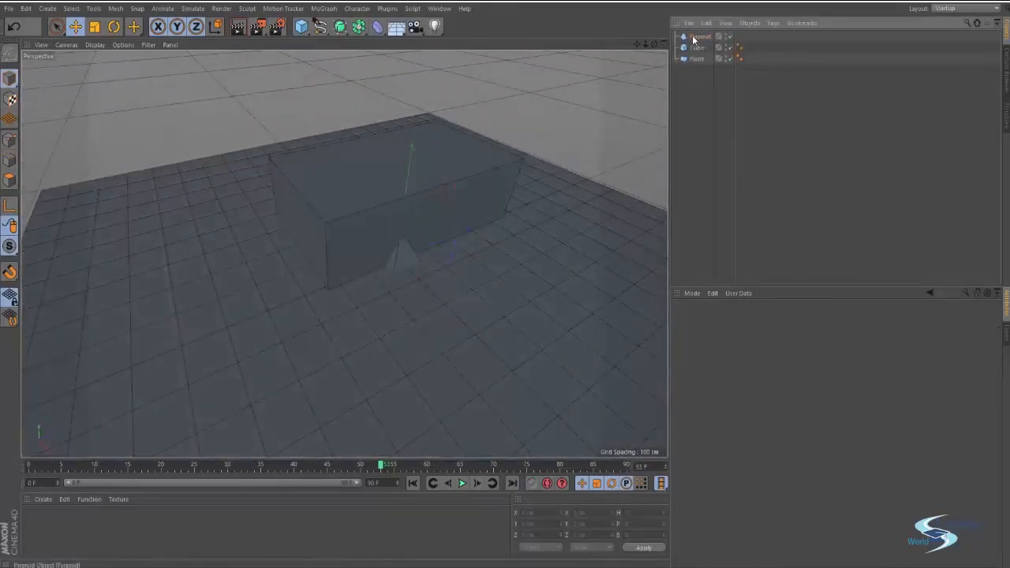
{"action": "left_click", "coordinate": [691, 39]}
{"action": "key", "text": "Delete"}
- Examine the block on the plane from several angles and distances, selecting and deselecting it
{"action": "mouse_move", "coordinate": [454, 178]}
{"action": "left_mouse_down", "text": "alt"}
{"action": "mouse_move", "coordinate": [417, 213]}
{"action": "mouse_move", "coordinate": [345, 242]}
{"action": "mouse_move", "coordinate": [436, 175]}
{"action": "left_mouse_up", "text": "alt"}
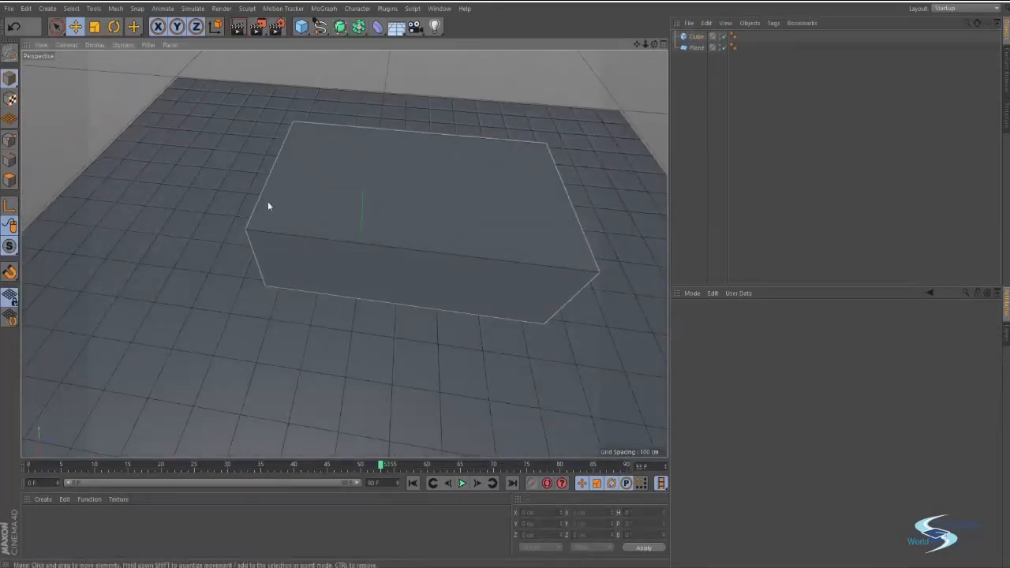
{"action": "left_click", "coordinate": [318, 208]}
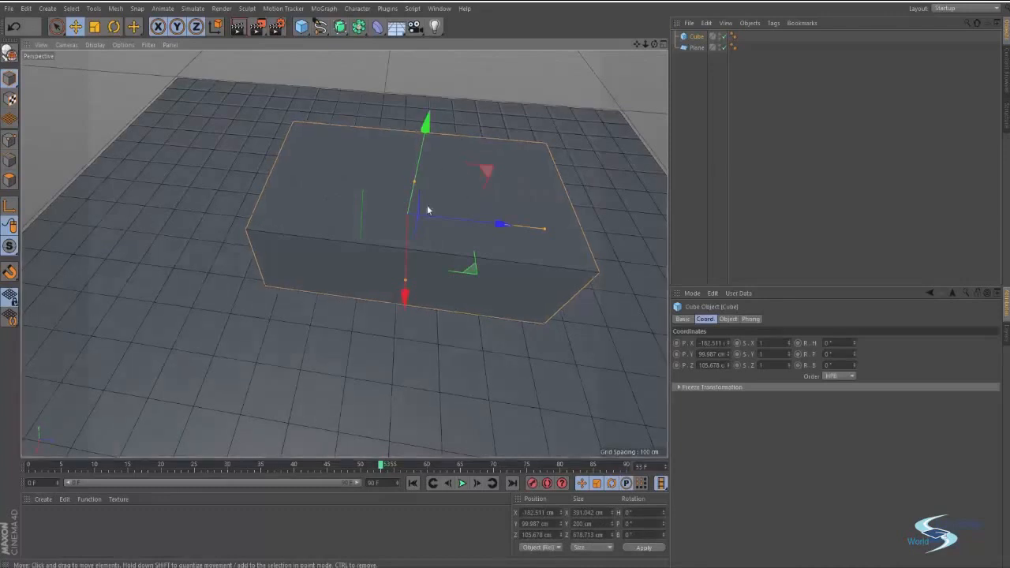
{"action": "right_click_drag", "start_coordinate": [426, 209], "coordinate": [513, 265], "text": "alt"}
{"action": "left_click_drag", "start_coordinate": [513, 262], "coordinate": [546, 169], "text": "alt"}
{"action": "left_click", "coordinate": [547, 170]}
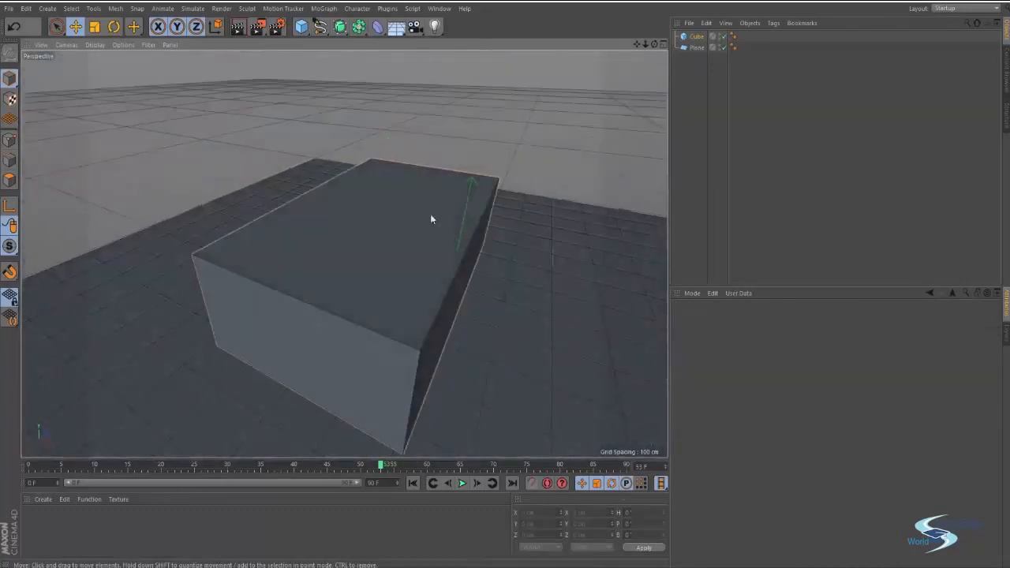
{"action": "left_click", "coordinate": [419, 221]}
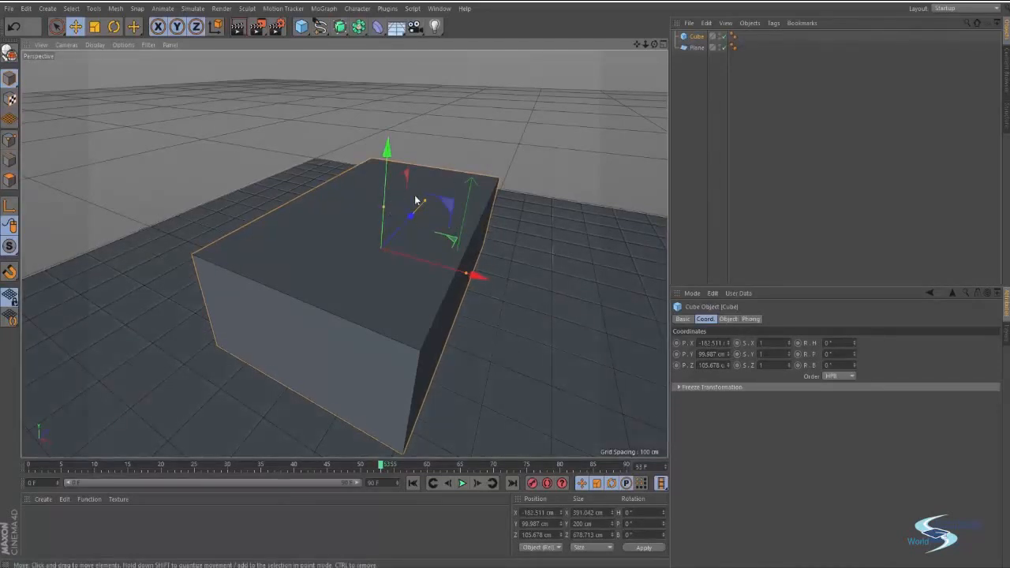
{"action": "left_click_drag", "start_coordinate": [412, 191], "coordinate": [413, 254], "text": "alt"}
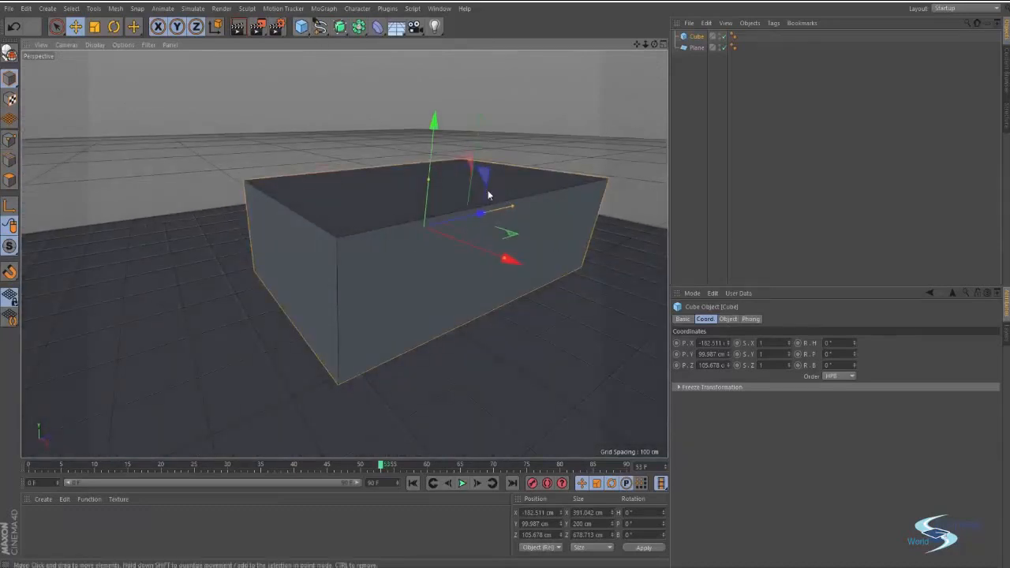
{"action": "left_click_drag", "start_coordinate": [487, 190], "coordinate": [450, 192], "text": "alt"}
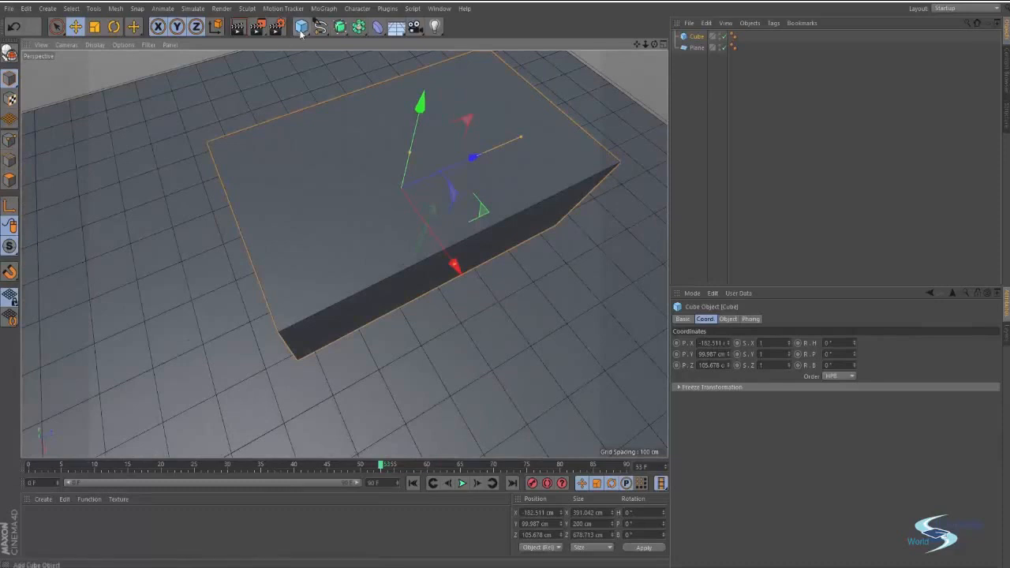
{"action": "left_click", "coordinate": [694, 83]}
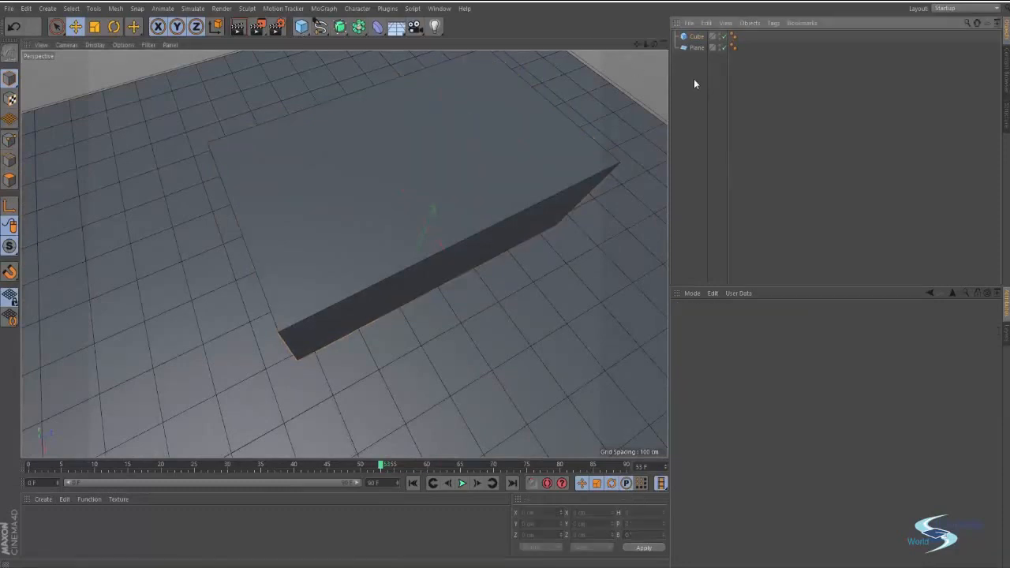
- Add a pyramid as the parent of the cube, centred on the block, and clear the selection
{"action": "left_click", "coordinate": [694, 37]}
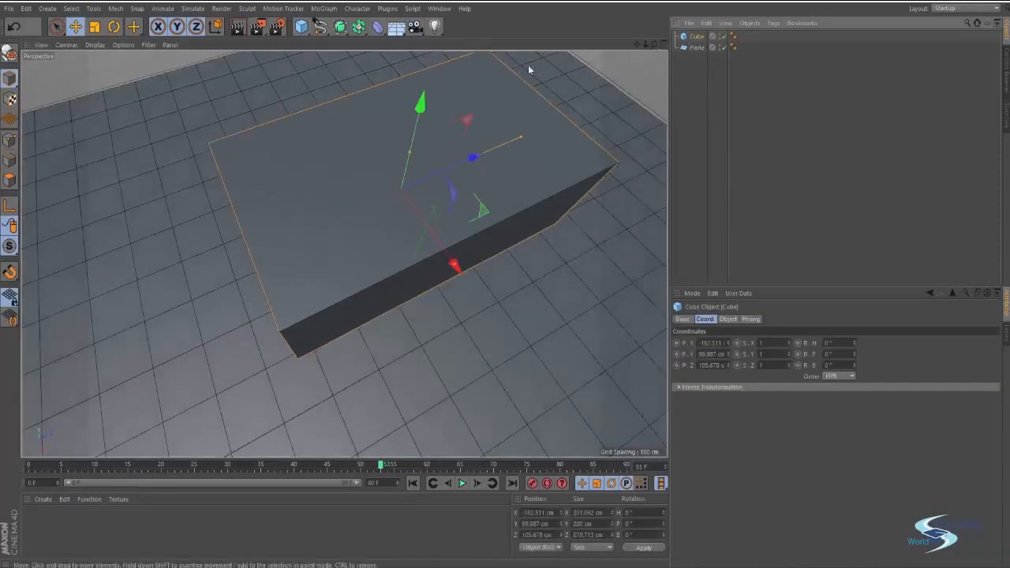
{"action": "left_click", "coordinate": [305, 29]}
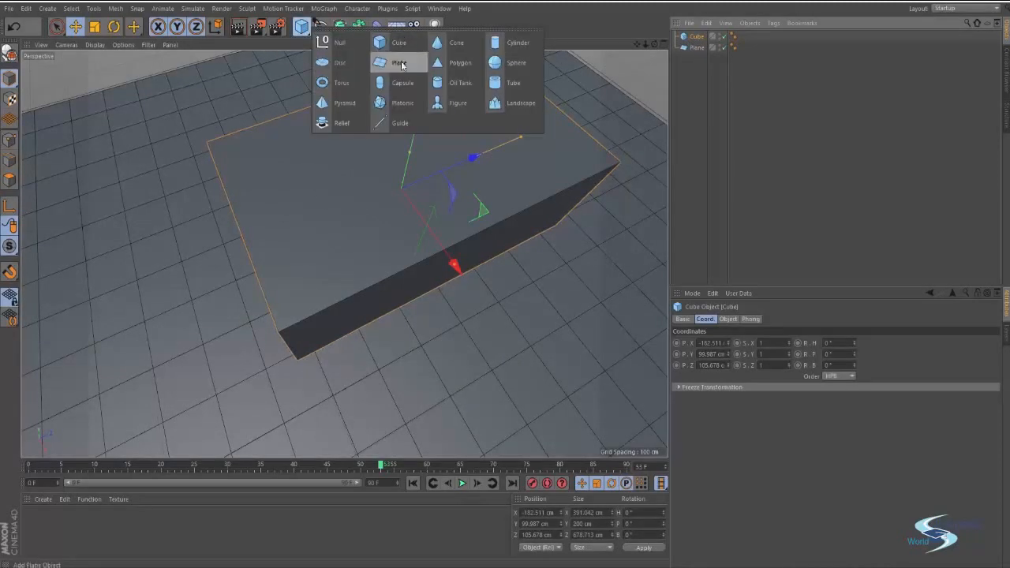
{"action": "left_click", "coordinate": [333, 103]}
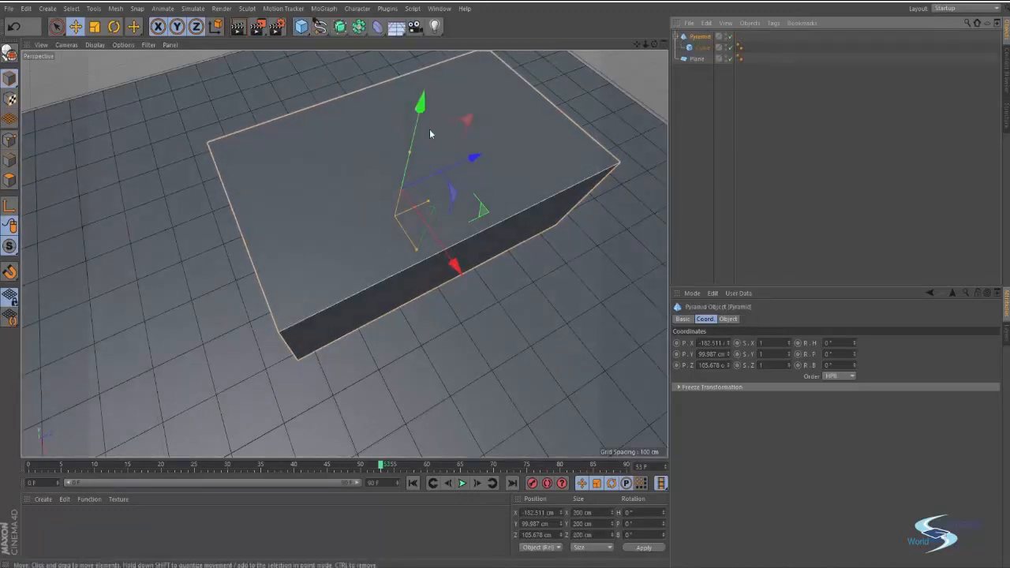
{"action": "left_click", "coordinate": [710, 88]}
{"action": "middle_click_drag", "start_coordinate": [581, 114], "coordinate": [444, 160], "text": "alt"}
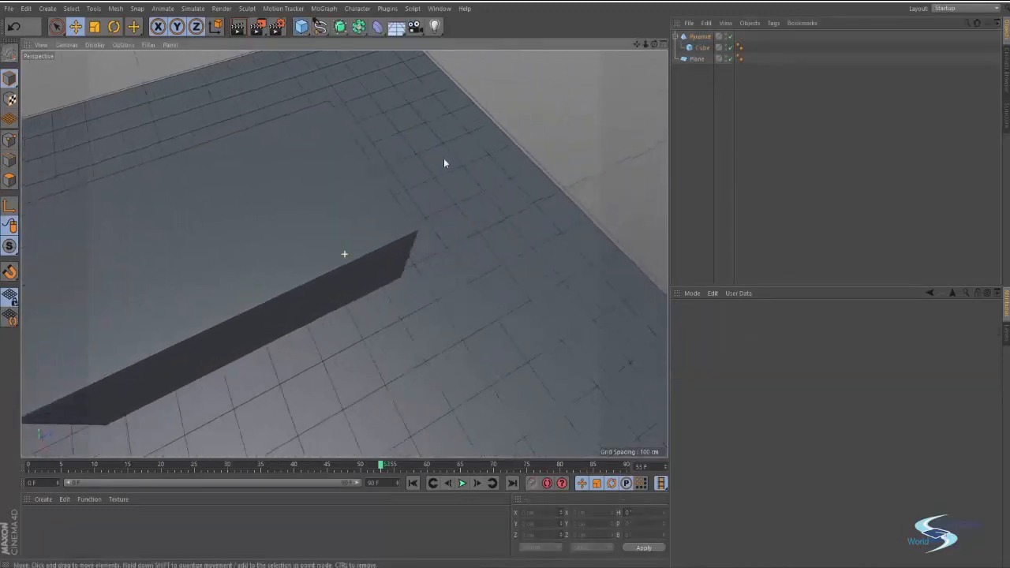
{"action": "left_click_drag", "start_coordinate": [349, 225], "coordinate": [699, 135], "text": "alt"}
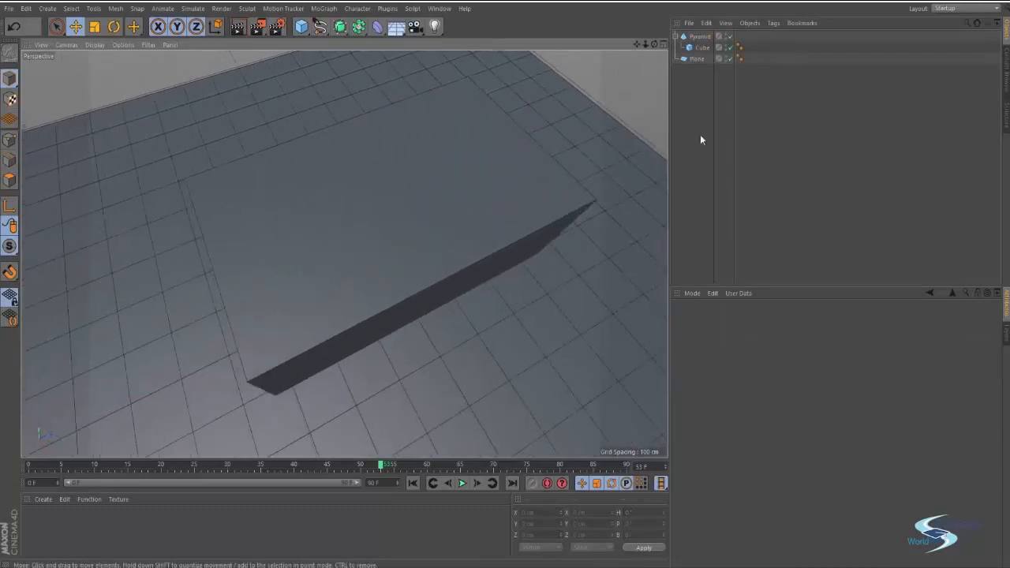
- Try to move the pyramid along the Z axis together with its child cube, and undo the move
{"action": "left_click", "coordinate": [699, 47]}
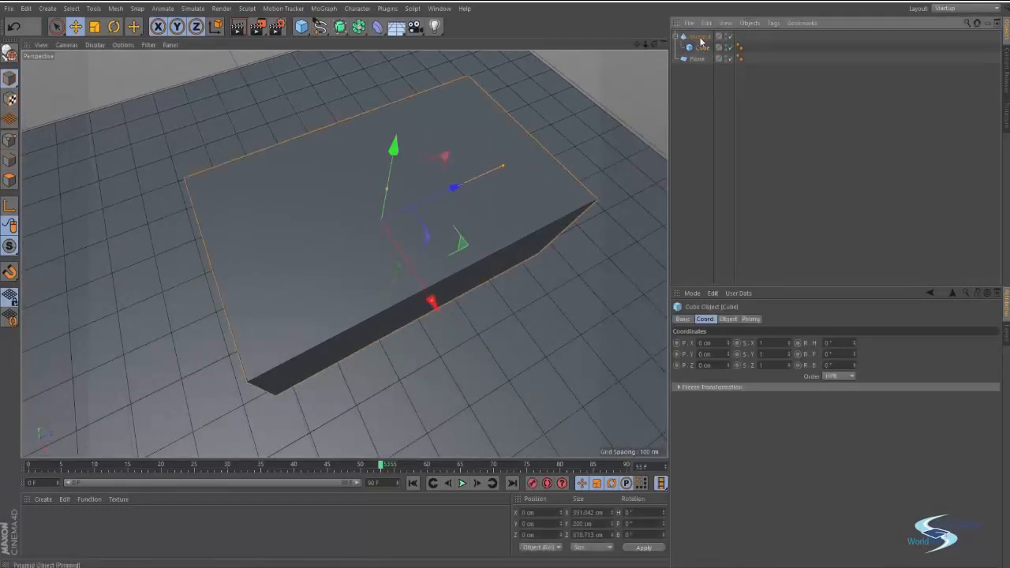
{"action": "left_click", "coordinate": [700, 39]}
{"action": "left_click", "coordinate": [702, 49]}
{"action": "left_click", "coordinate": [701, 38]}
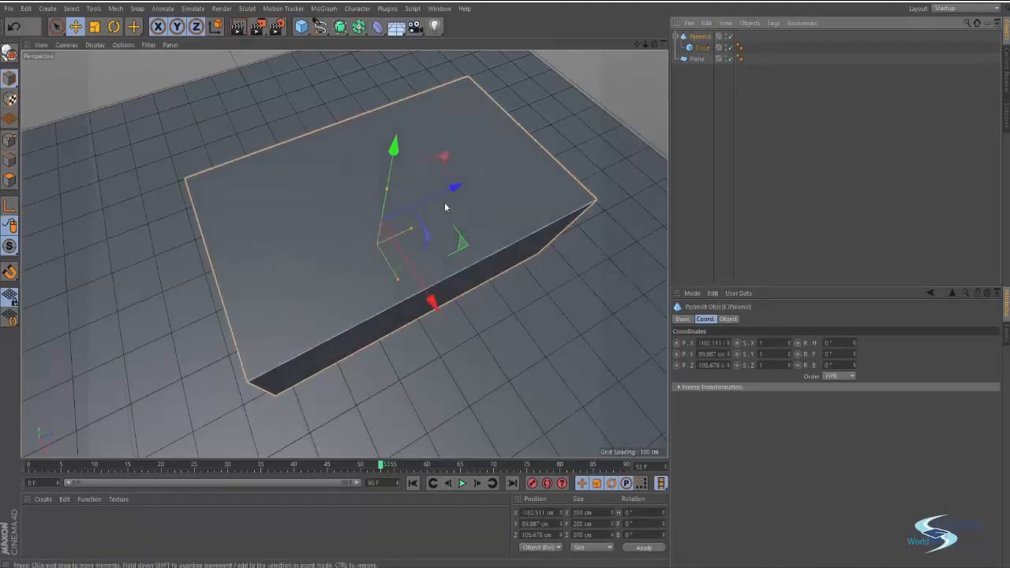
{"action": "left_click_drag", "start_coordinate": [457, 189], "coordinate": [556, 175]}
{"action": "key", "text": "ctrl+z"}
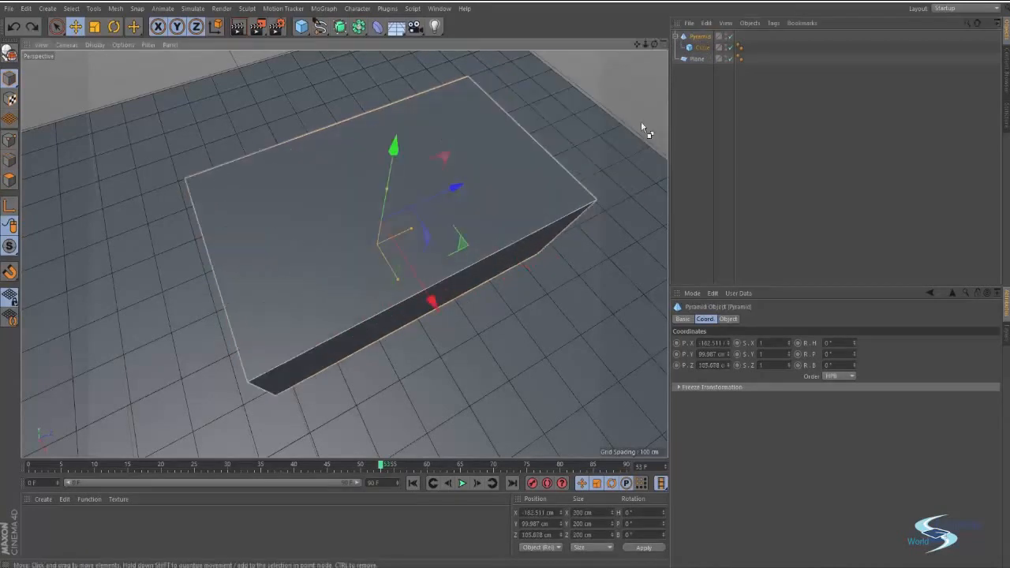
- Take the cube out of the pyramid's hierarchy and raise the pyramid above the block to about Y 322 cm
{"action": "left_click", "coordinate": [703, 48]}
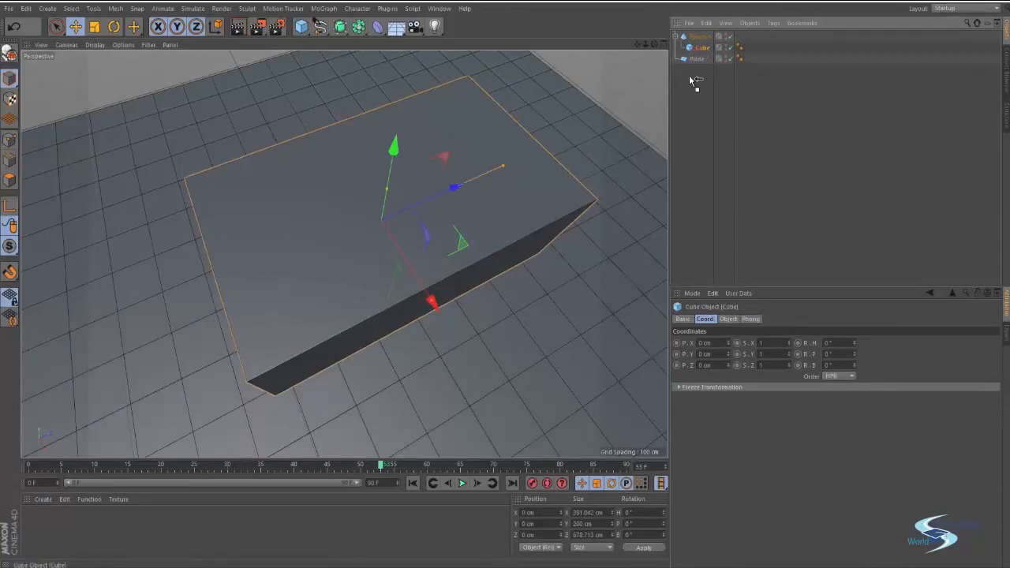
{"action": "left_click_drag", "start_coordinate": [688, 75], "coordinate": [688, 76]}
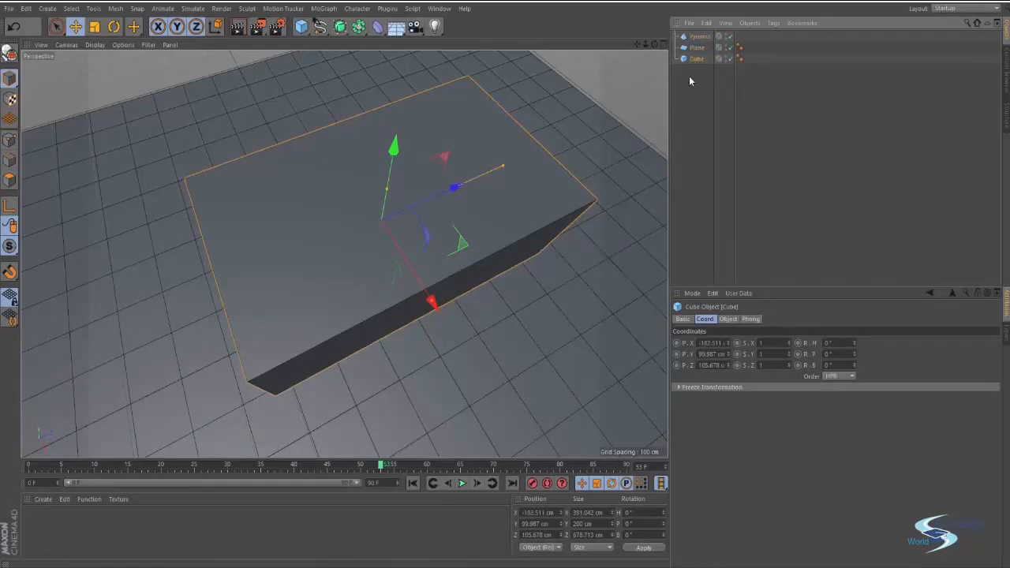
{"action": "left_click", "coordinate": [698, 37]}
{"action": "left_click_drag", "start_coordinate": [510, 209], "coordinate": [426, 59], "text": "alt"}
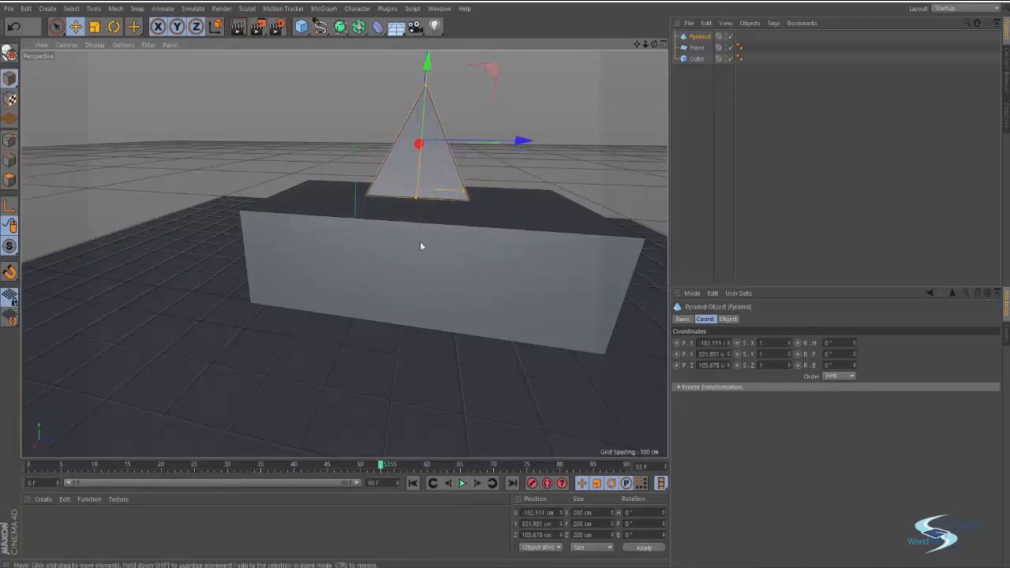
- Widen the pyramid to about 429 by 730 cm, flatten it, and lower it onto the block as a roof
{"action": "mouse_move", "coordinate": [419, 246]}
{"action": "left_mouse_down", "text": "alt"}
{"action": "mouse_move", "coordinate": [485, 313]}
{"action": "mouse_move", "coordinate": [406, 236]}
{"action": "left_mouse_up", "text": "alt"}
{"action": "left_click_drag", "start_coordinate": [370, 207], "coordinate": [379, 145]}
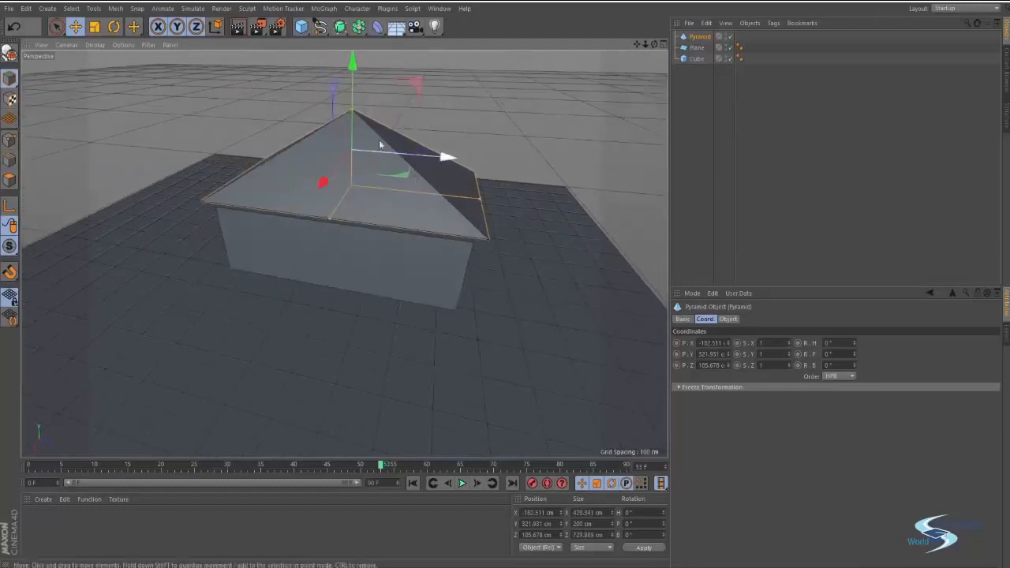
{"action": "left_click_drag", "start_coordinate": [352, 113], "coordinate": [357, 90]}
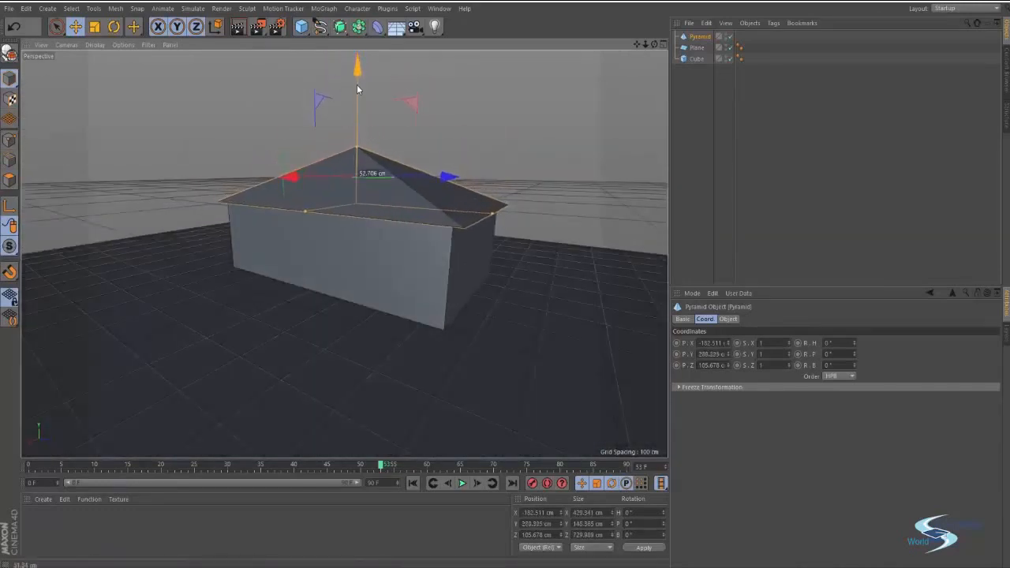
{"action": "left_click", "coordinate": [410, 119]}
{"action": "left_click_drag", "start_coordinate": [407, 173], "coordinate": [463, 139], "text": "alt"}
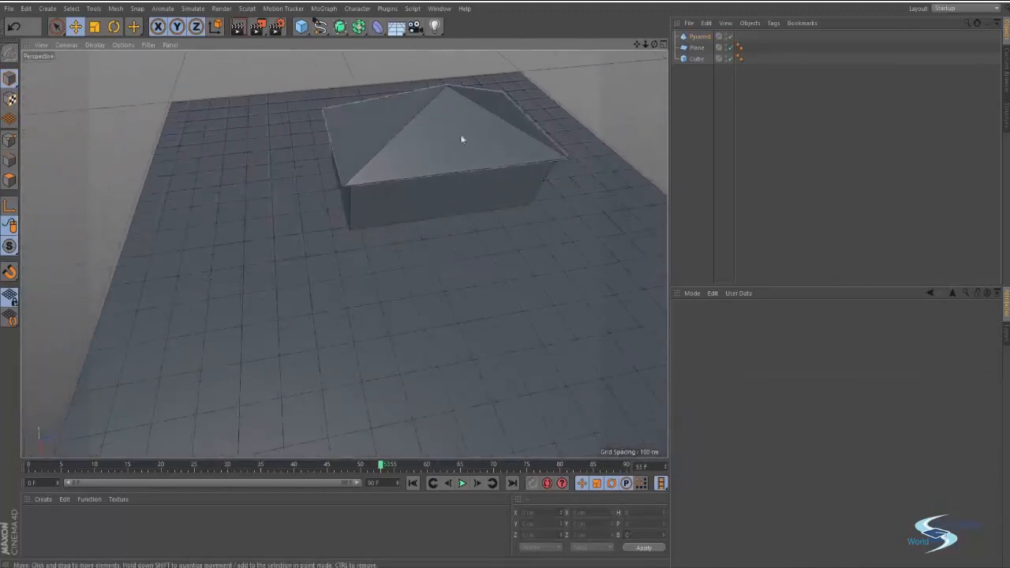
- Add a cylinder about 33 cm wide and place it beside the house at about X -81 cm, Z -527 cm
{"action": "left_click", "coordinate": [300, 28]}
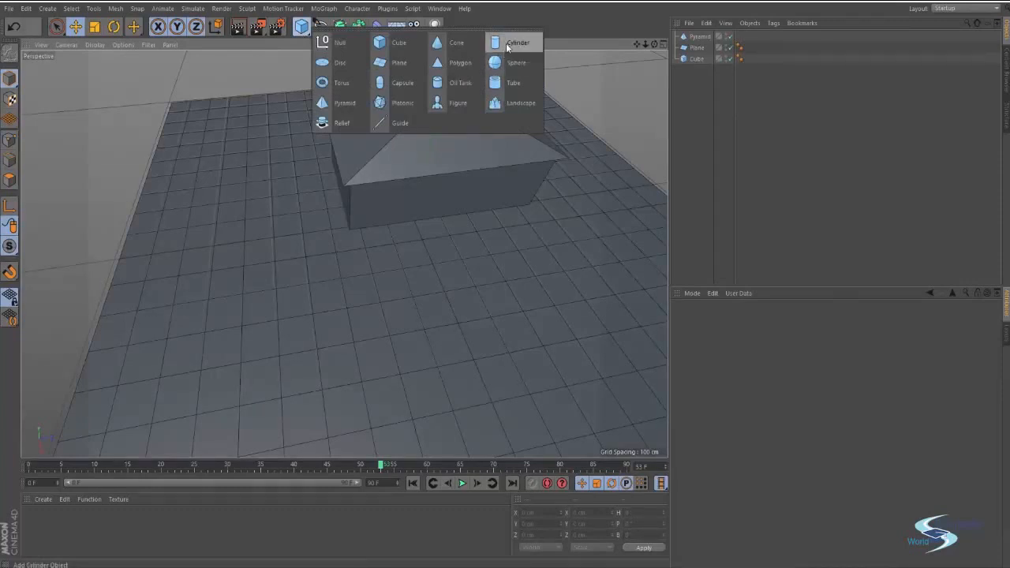
{"action": "left_click", "coordinate": [506, 44]}
{"action": "left_click_drag", "start_coordinate": [482, 73], "coordinate": [312, 247], "text": "alt"}
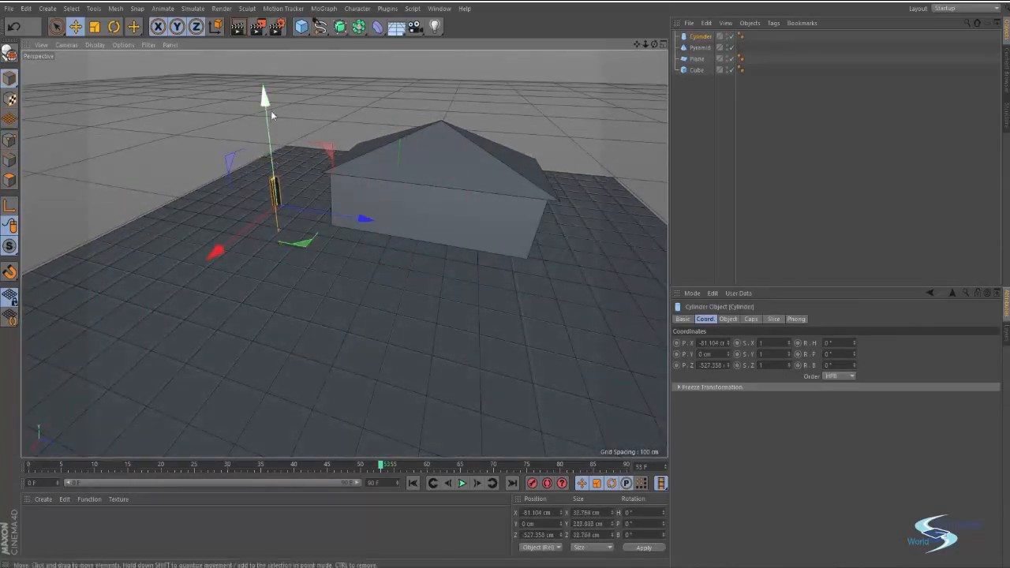
- Raise the cylinder to about Y 98 cm and make it about 228 cm tall so it stands on the plane
{"action": "left_click_drag", "start_coordinate": [270, 110], "coordinate": [266, 79]}
{"action": "right_click_drag", "start_coordinate": [262, 178], "coordinate": [303, 164], "text": "alt"}
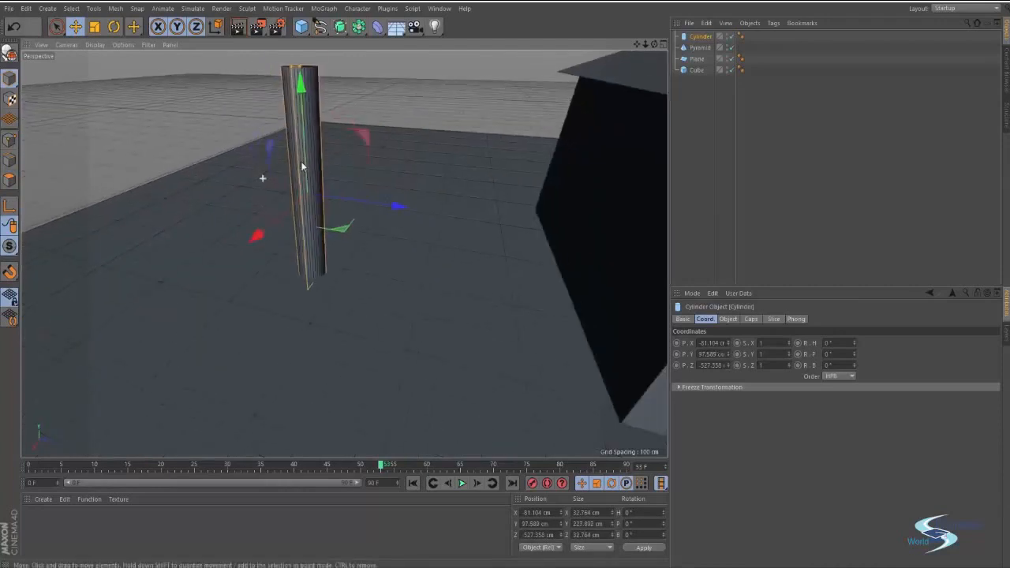
{"action": "middle_click_drag", "start_coordinate": [303, 164], "coordinate": [317, 197], "text": "alt"}
{"action": "left_click_drag", "start_coordinate": [317, 197], "coordinate": [514, 294], "text": "alt"}
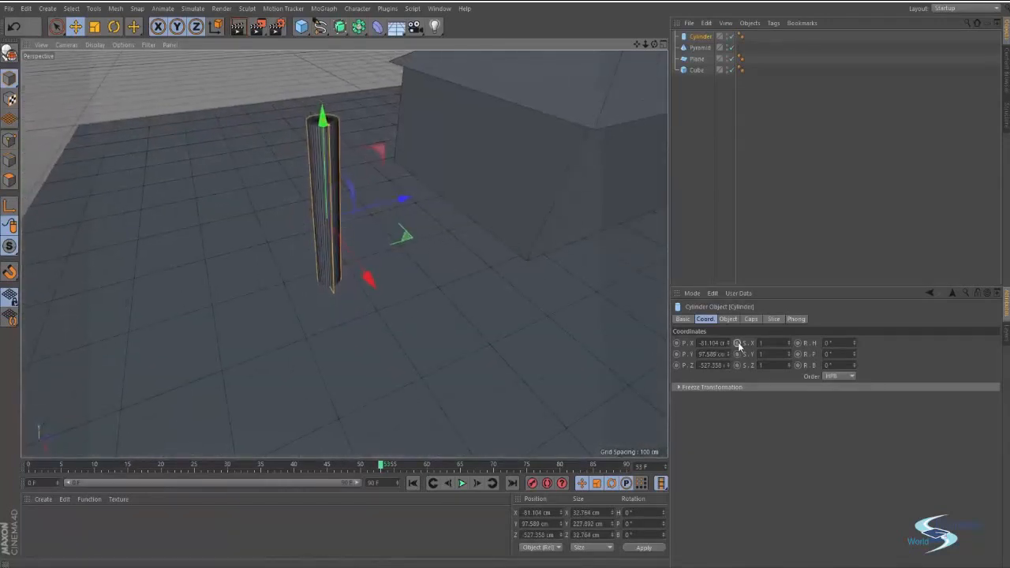
{"action": "left_click_drag", "start_coordinate": [405, 123], "coordinate": [367, 154], "text": "alt"}
{"action": "middle_click_drag", "start_coordinate": [394, 115], "coordinate": [400, 93], "text": "alt"}
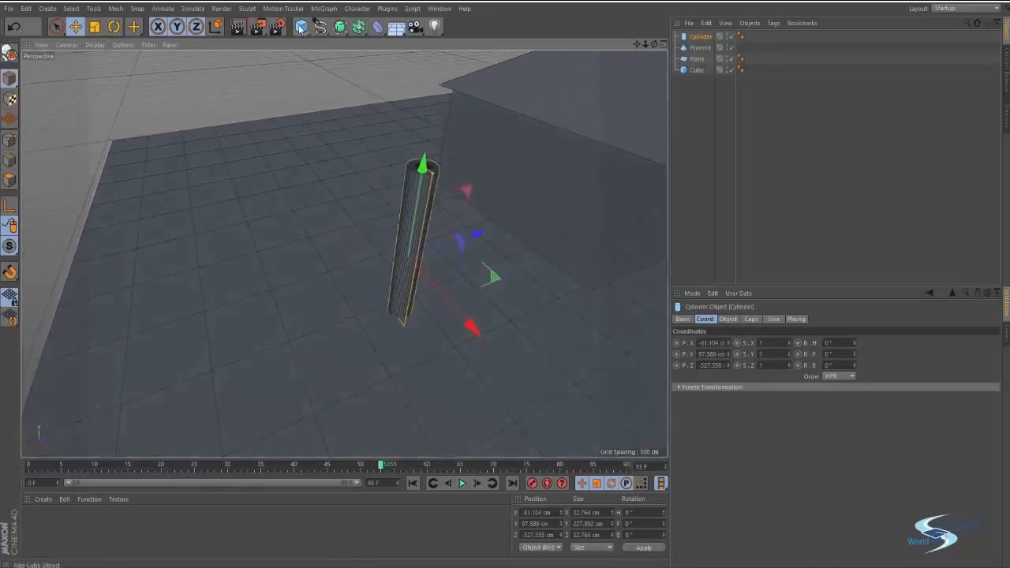
- Add a sphere at the cylinder's centre and take the cylinder out of the sphere's hierarchy
{"action": "left_click", "coordinate": [302, 28]}
{"action": "left_click", "coordinate": [498, 63]}
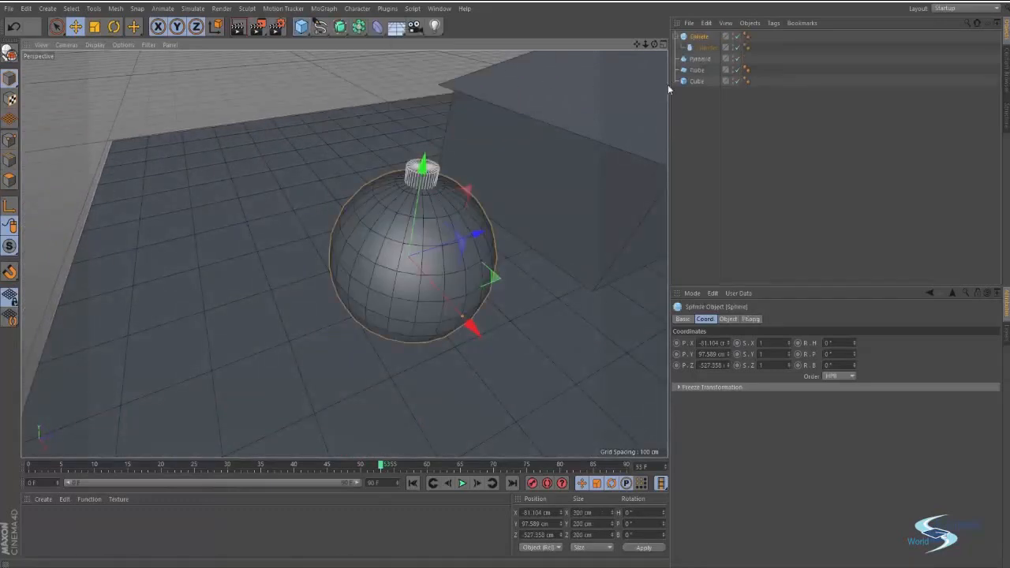
{"action": "left_click_drag", "start_coordinate": [697, 59], "coordinate": [699, 58]}
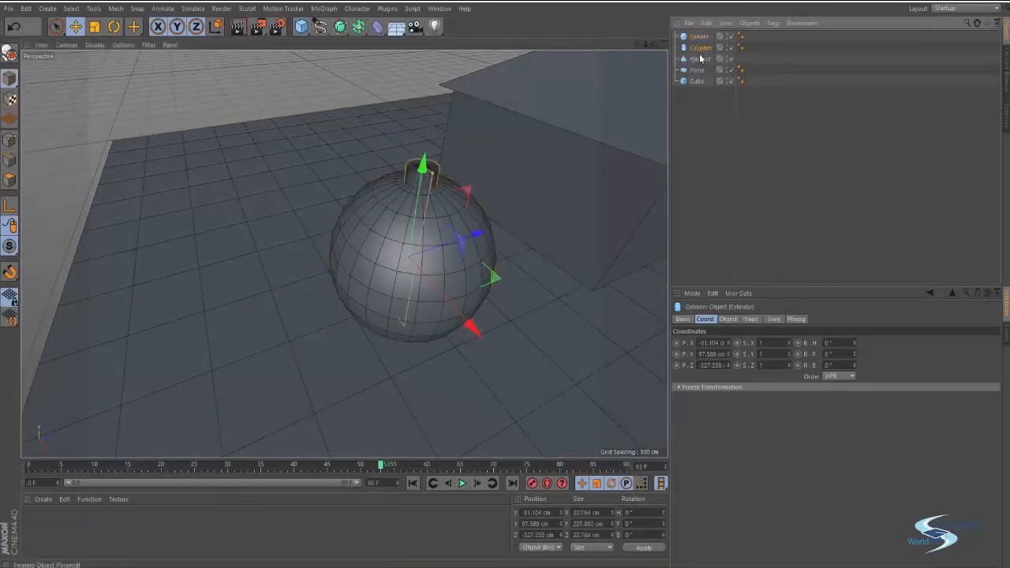
- Raise the sphere to about Y 238 cm on top of the cylinder, shrink it slightly, and deselect it
{"action": "left_click", "coordinate": [698, 36]}
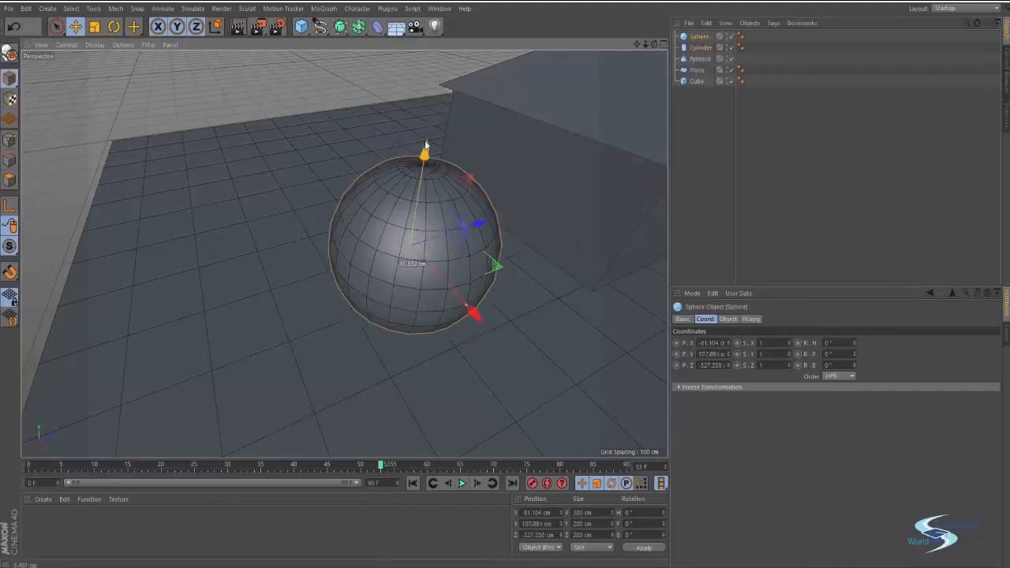
{"action": "left_click_drag", "start_coordinate": [419, 150], "coordinate": [438, 60]}
{"action": "left_click_drag", "start_coordinate": [372, 293], "coordinate": [453, 198], "text": "alt"}
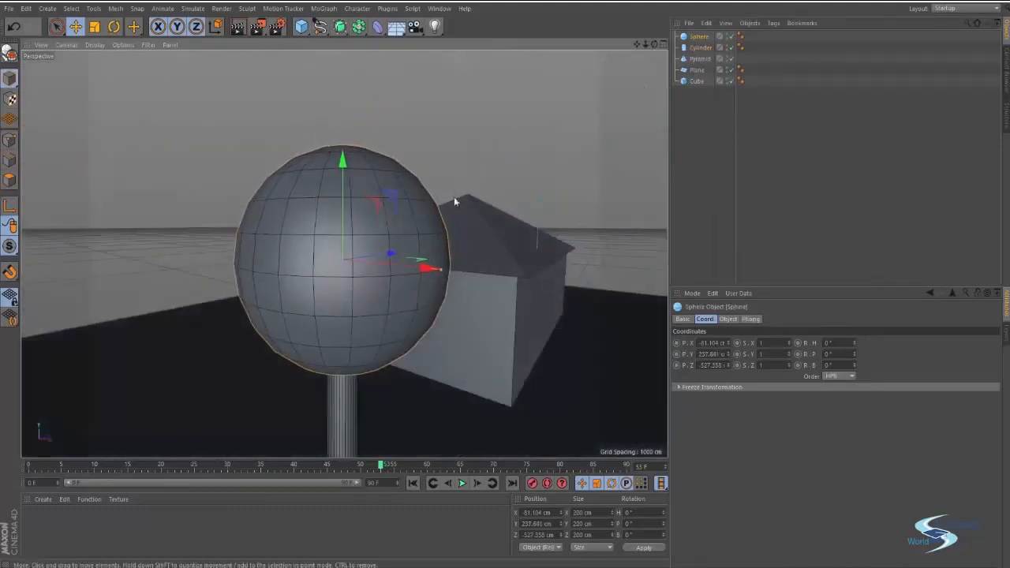
{"action": "mouse_move", "coordinate": [440, 271]}
{"action": "left_mouse_down"}
{"action": "mouse_move", "coordinate": [364, 267]}
{"action": "mouse_move", "coordinate": [426, 268]}
{"action": "left_mouse_up"}
{"action": "left_click_drag", "start_coordinate": [400, 232], "coordinate": [504, 268], "text": "alt"}
{"action": "scroll", "coordinate": [276, 273], "scroll_direction": "down", "scroll_amount": 5}
{"action": "left_click", "coordinate": [345, 222]}
{"action": "scroll", "coordinate": [332, 227], "scroll_direction": "up", "scroll_amount": 3}
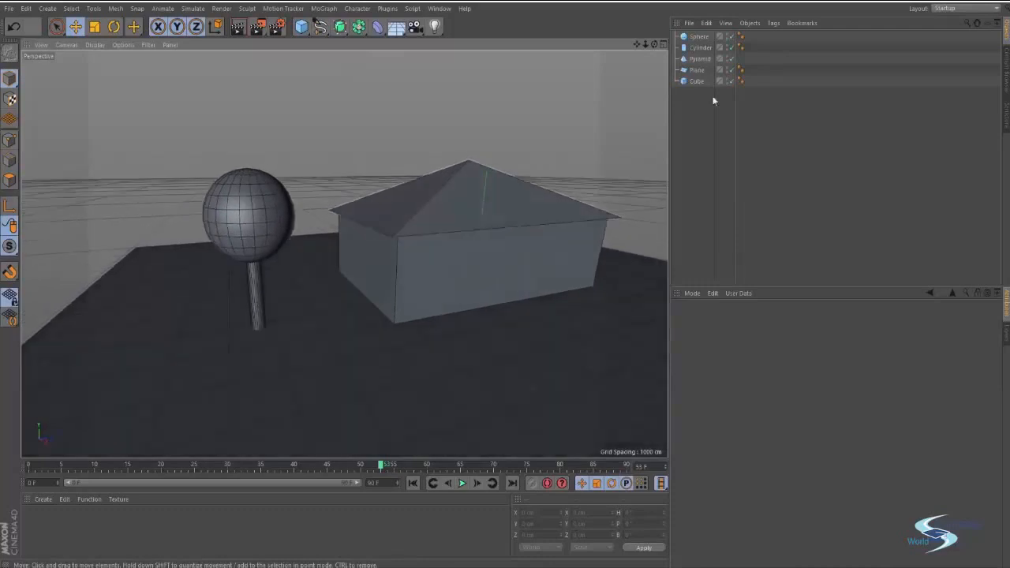
- Examine how the tree's sphere and cylinder select as separate objects, and clear the selection
{"action": "left_click", "coordinate": [697, 37]}
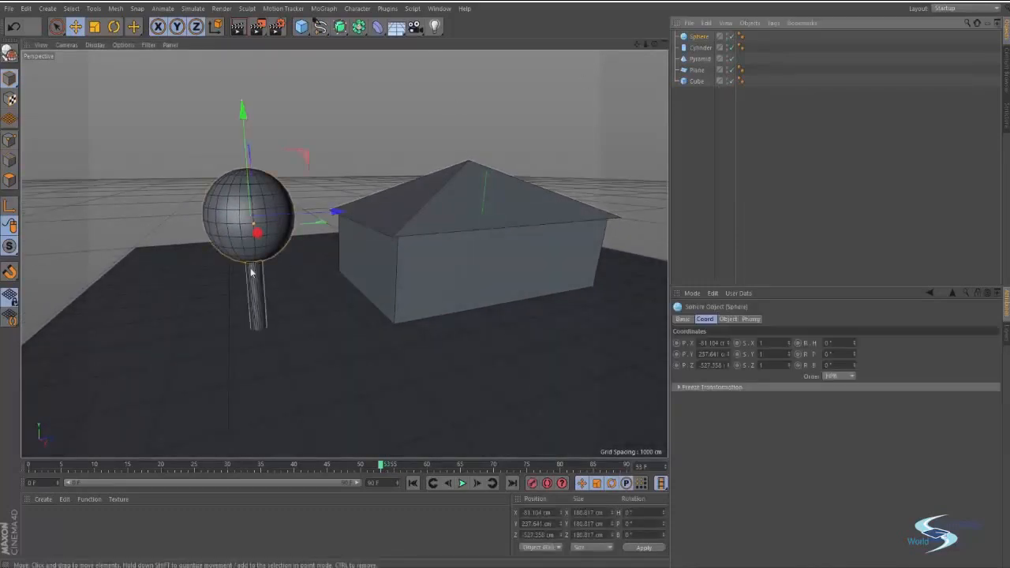
{"action": "left_click", "coordinate": [258, 289]}
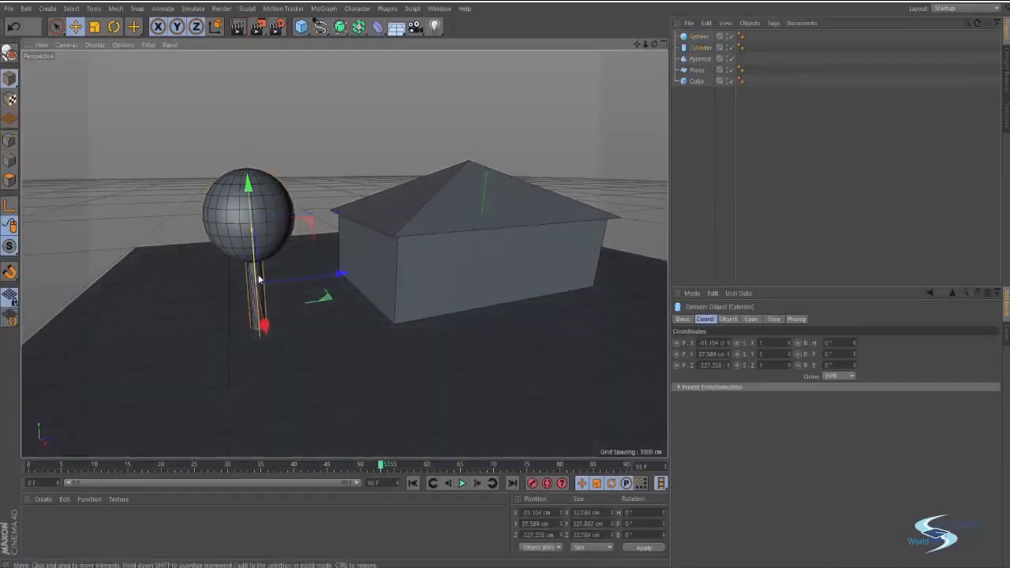
{"action": "mouse_move", "coordinate": [263, 285]}
{"action": "left_mouse_down", "text": "alt"}
{"action": "mouse_move", "coordinate": [326, 246]}
{"action": "mouse_move", "coordinate": [263, 273]}
{"action": "left_mouse_up", "text": "alt"}
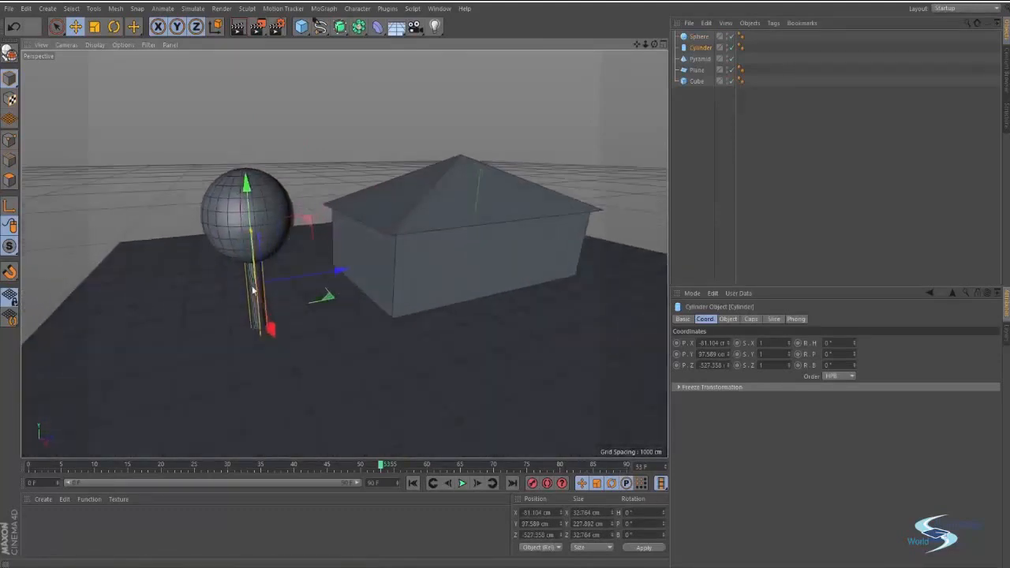
{"action": "left_click", "coordinate": [251, 240]}
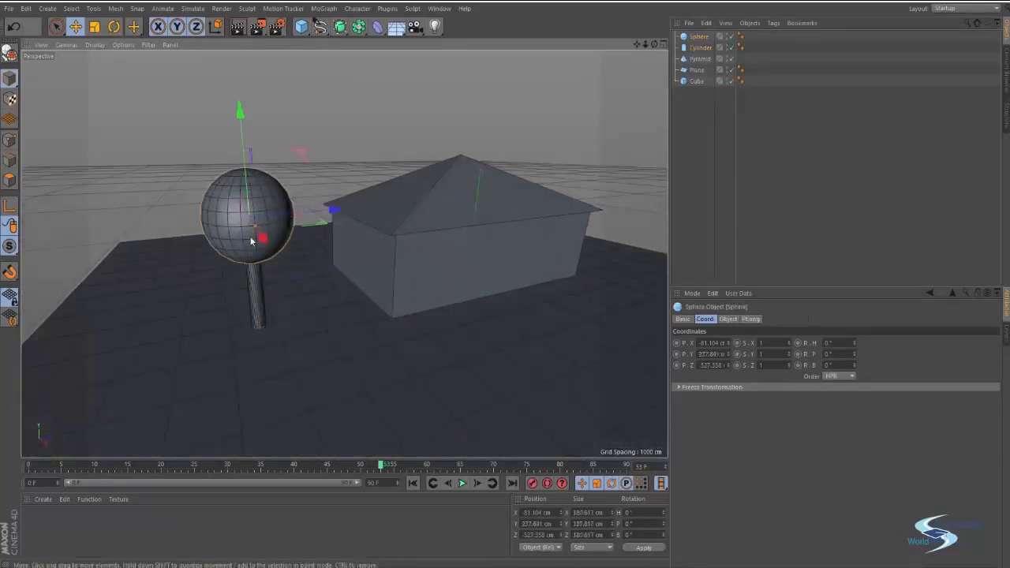
{"action": "left_click", "coordinate": [698, 47]}
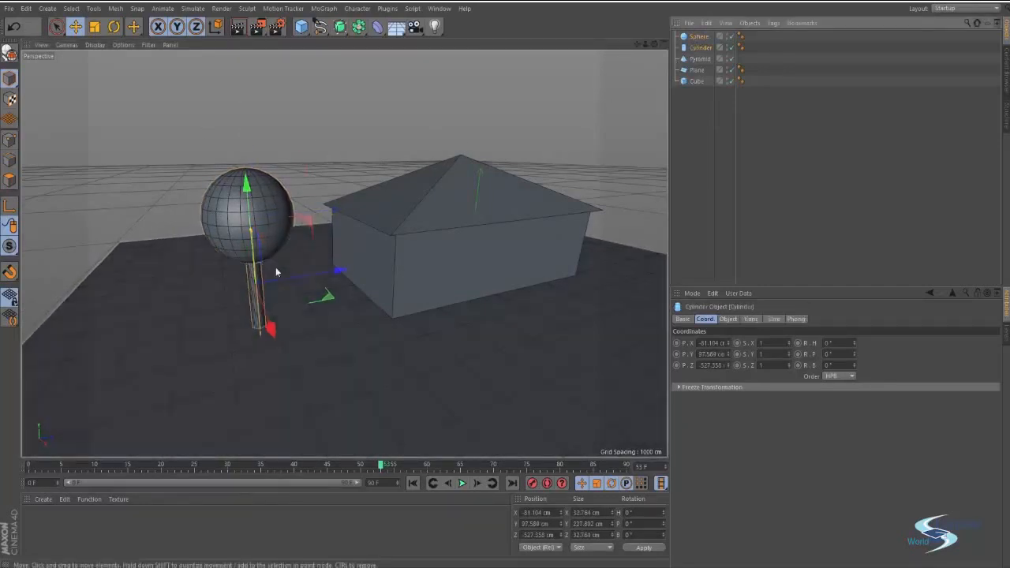
{"action": "left_click", "coordinate": [237, 247]}
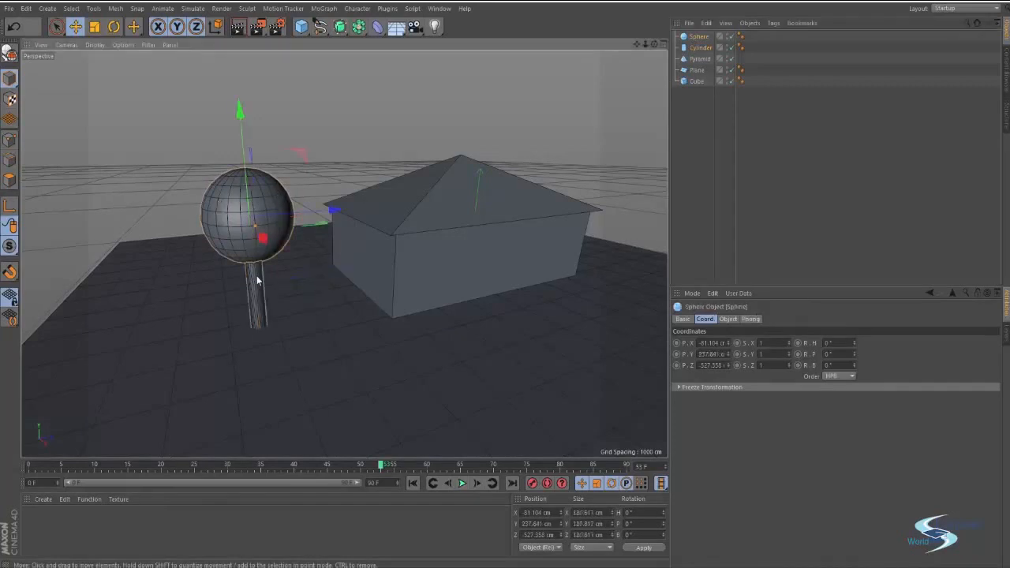
{"action": "left_click", "coordinate": [342, 145]}
{"action": "left_click_drag", "start_coordinate": [342, 144], "coordinate": [488, 254], "text": "alt"}
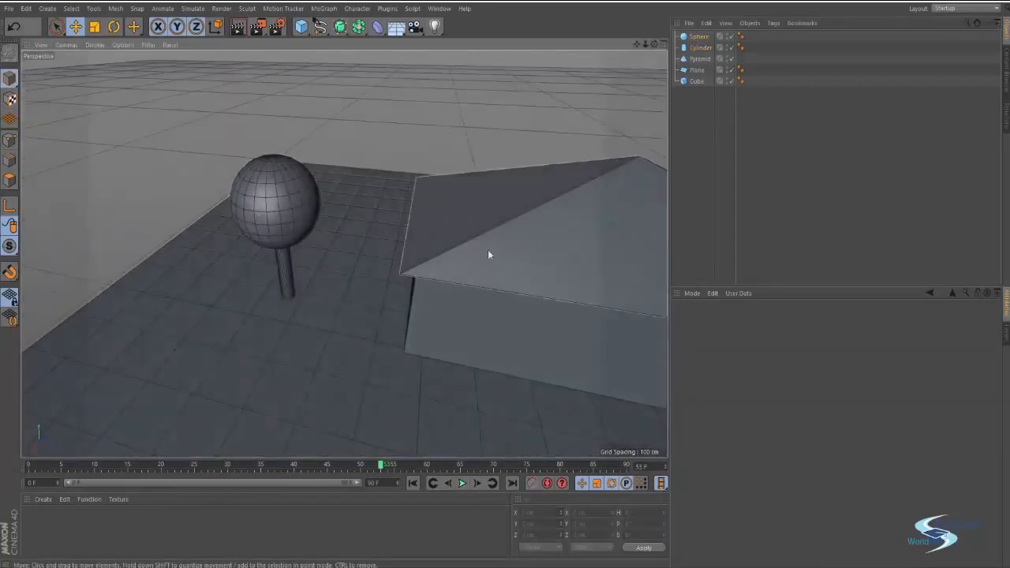
- Group the sphere and cylinder under one null object and leave the group expanded in the object hierarchy
{"action": "left_click", "coordinate": [692, 37]}
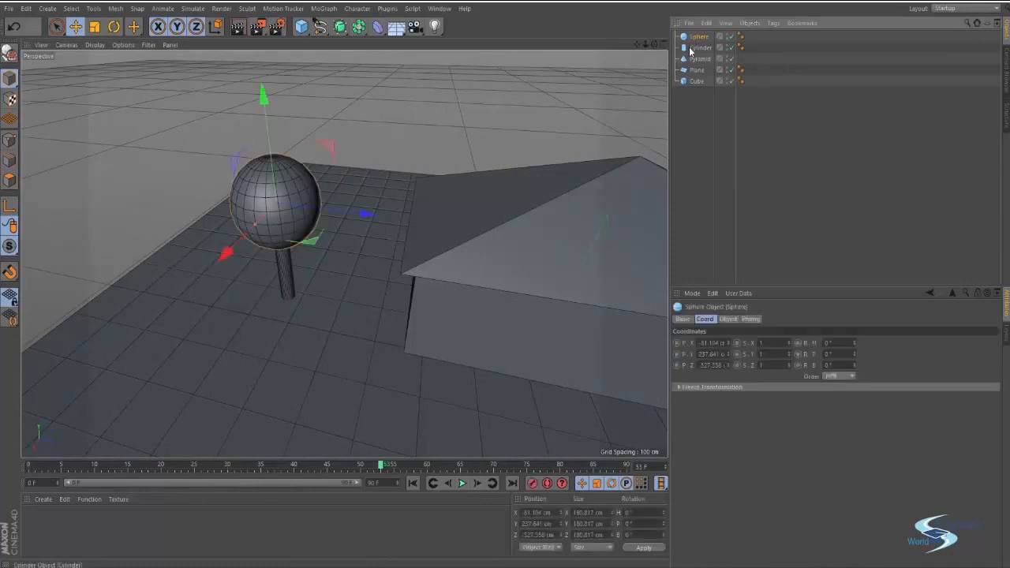
{"action": "left_click", "coordinate": [693, 48], "text": "ctrl"}
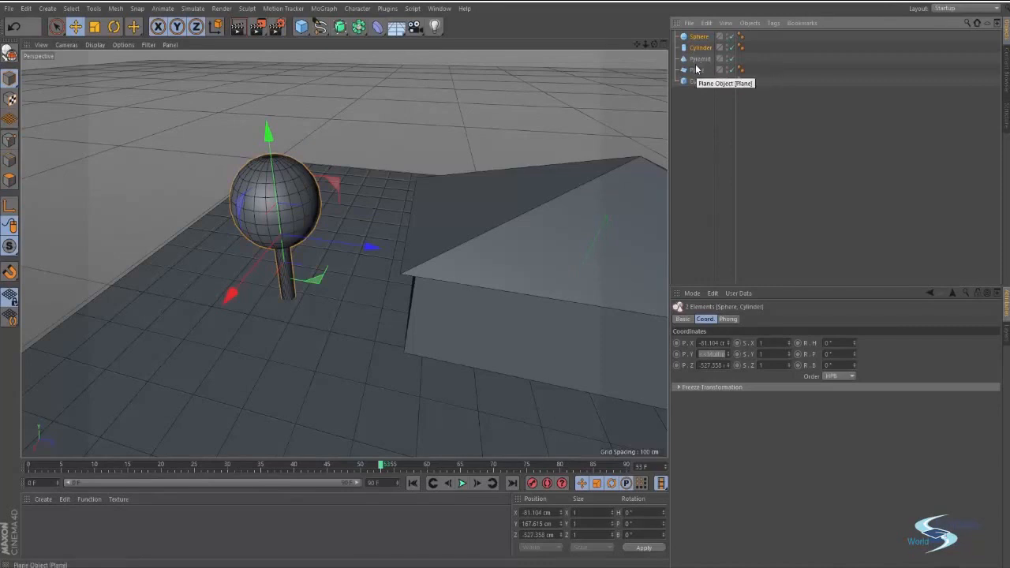
{"action": "key", "text": "alt+g"}
{"action": "left_click", "coordinate": [676, 37]}
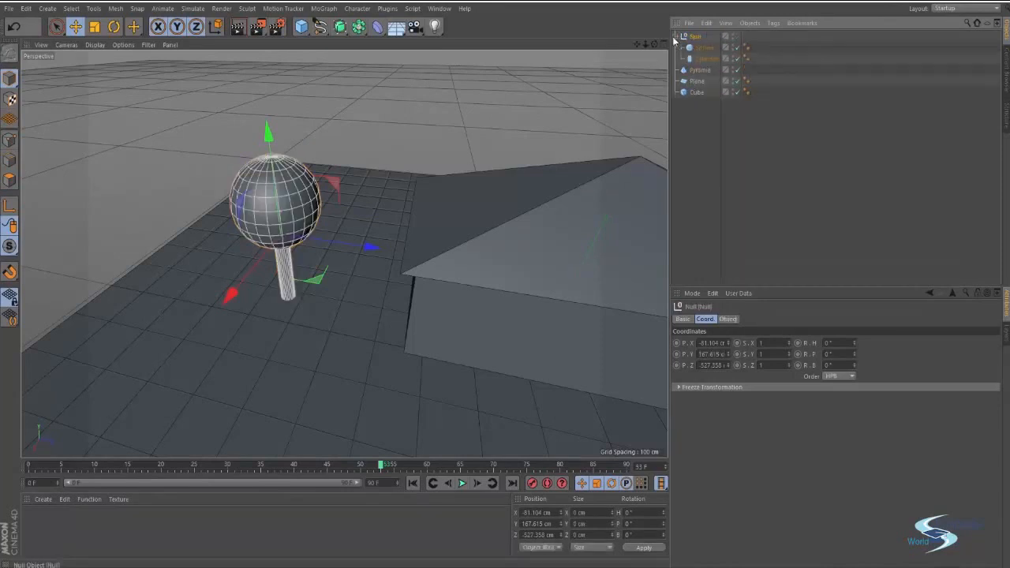
{"action": "left_click", "coordinate": [677, 37]}
{"action": "left_click", "coordinate": [677, 37]}
{"action": "left_click", "coordinate": [676, 37]}
{"action": "left_click", "coordinate": [677, 37]}
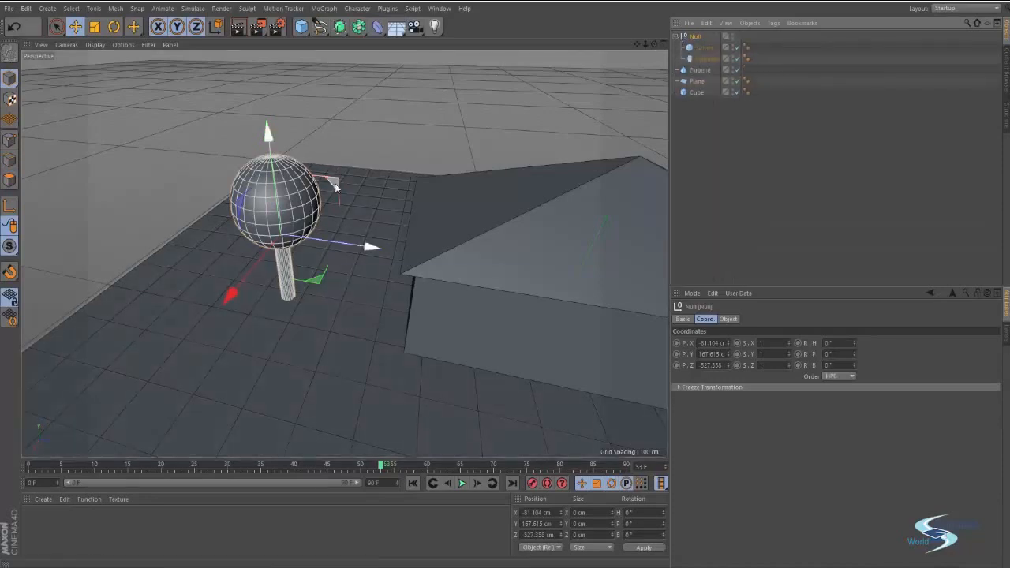
{"action": "left_click", "coordinate": [676, 37]}
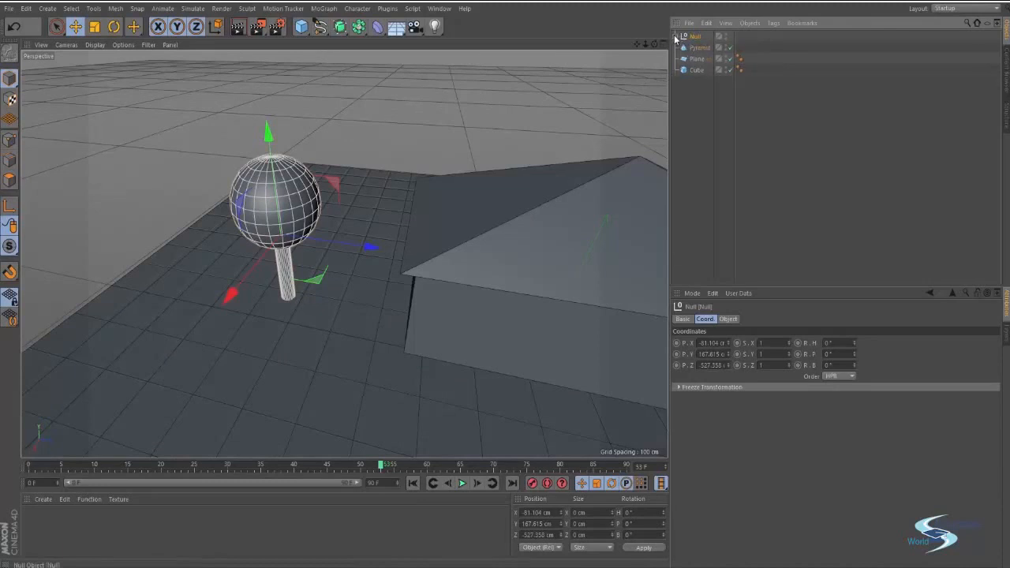
{"action": "left_click", "coordinate": [676, 37]}
{"action": "left_click", "coordinate": [690, 120]}
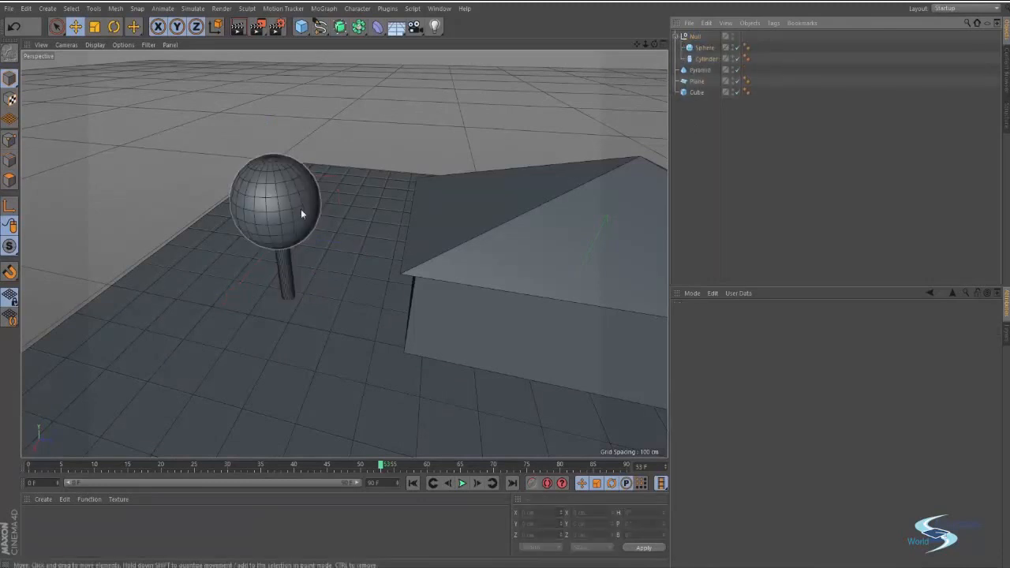
- Examine the grouped tree by selecting its null, sphere and cylinder in turn
{"action": "middle_click_drag", "start_coordinate": [336, 201], "coordinate": [354, 245], "text": "alt"}
{"action": "left_click_drag", "start_coordinate": [354, 244], "coordinate": [347, 220], "text": "alt"}
{"action": "left_click", "coordinate": [695, 37]}
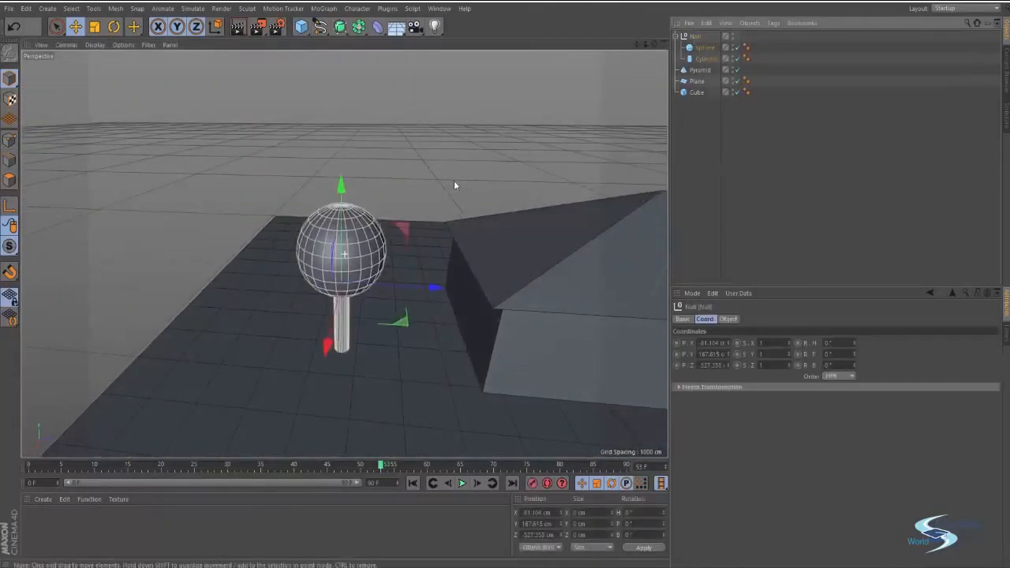
{"action": "left_click_drag", "start_coordinate": [453, 187], "coordinate": [344, 254], "text": "alt"}
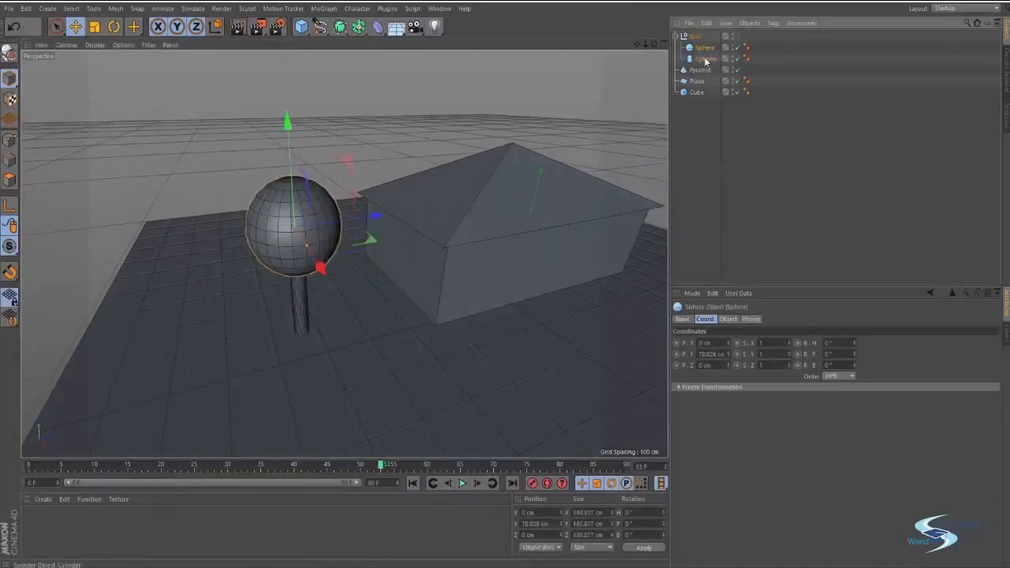
{"action": "left_click", "coordinate": [703, 58]}
{"action": "left_click", "coordinate": [694, 38]}
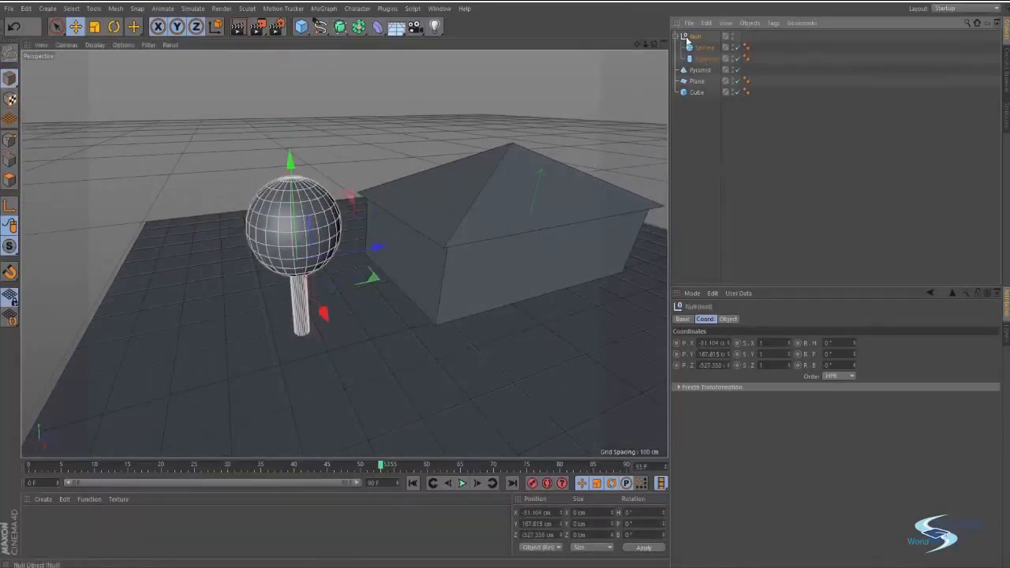
{"action": "left_click", "coordinate": [722, 73]}
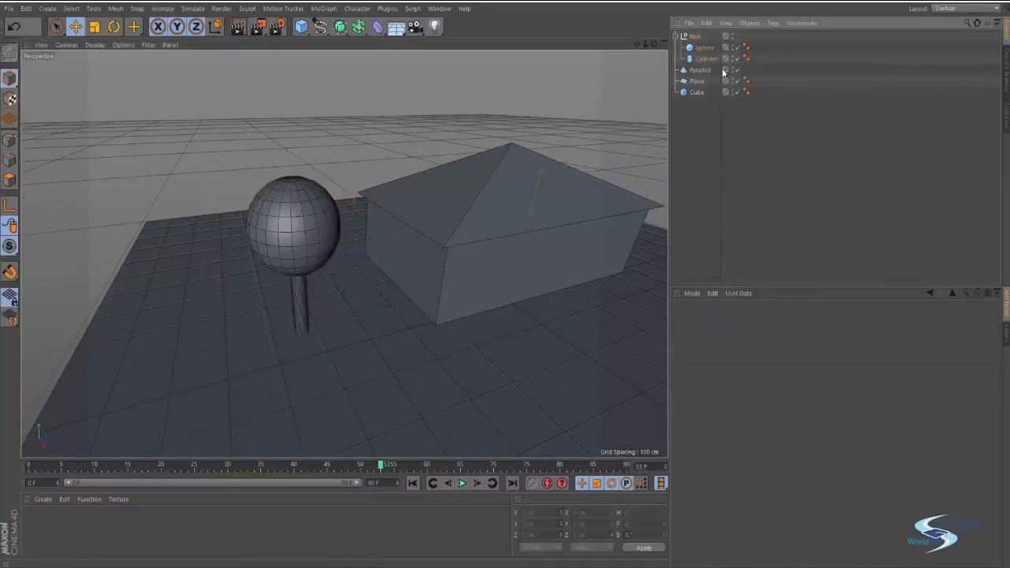
{"action": "left_click", "coordinate": [693, 38]}
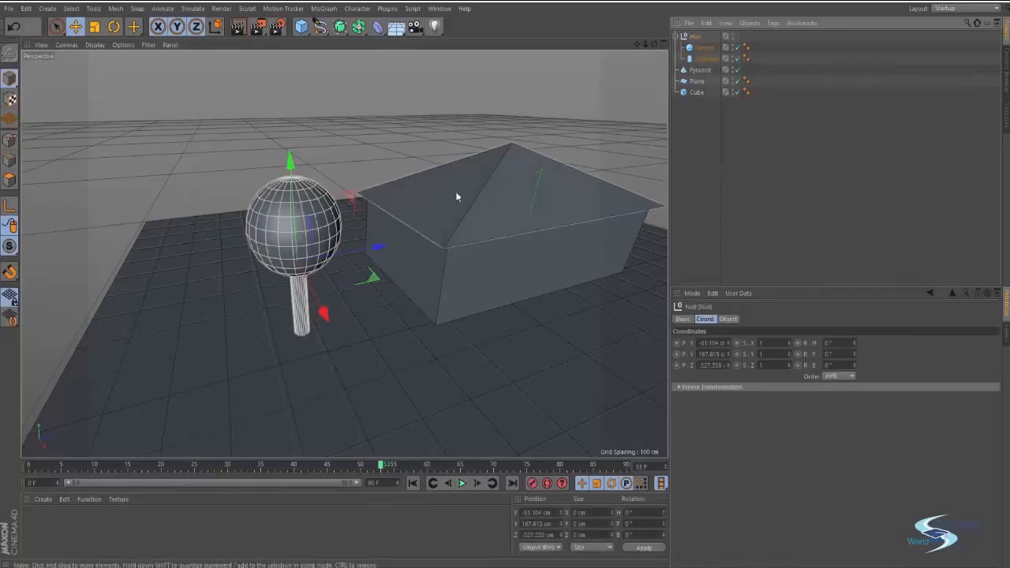
- Try moving the whole tree group along the X axis and undo the move
{"action": "left_click_drag", "start_coordinate": [323, 311], "coordinate": [392, 271]}
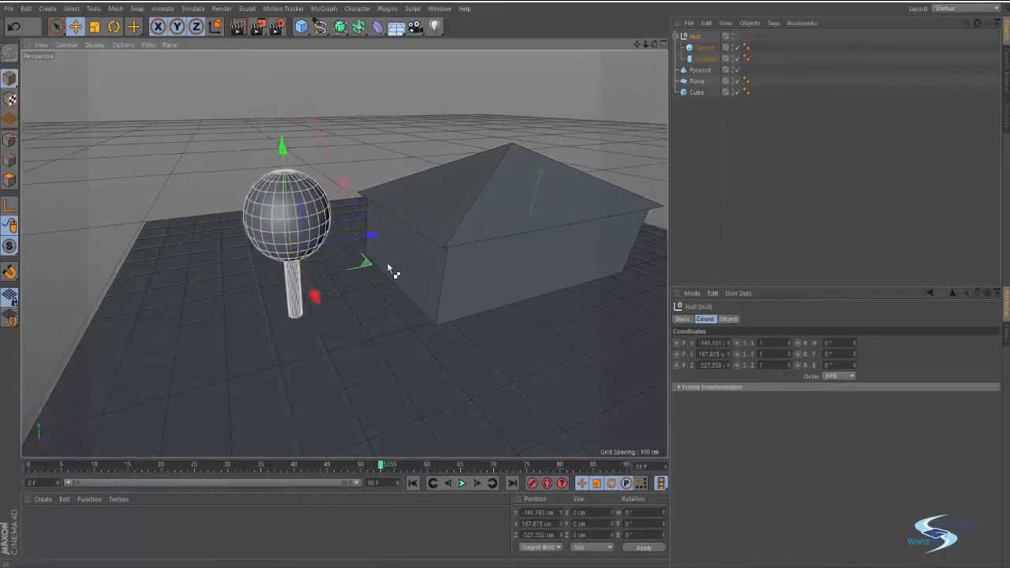
{"action": "key", "text": "ctrl+z"}
{"action": "left_click", "coordinate": [704, 60]}
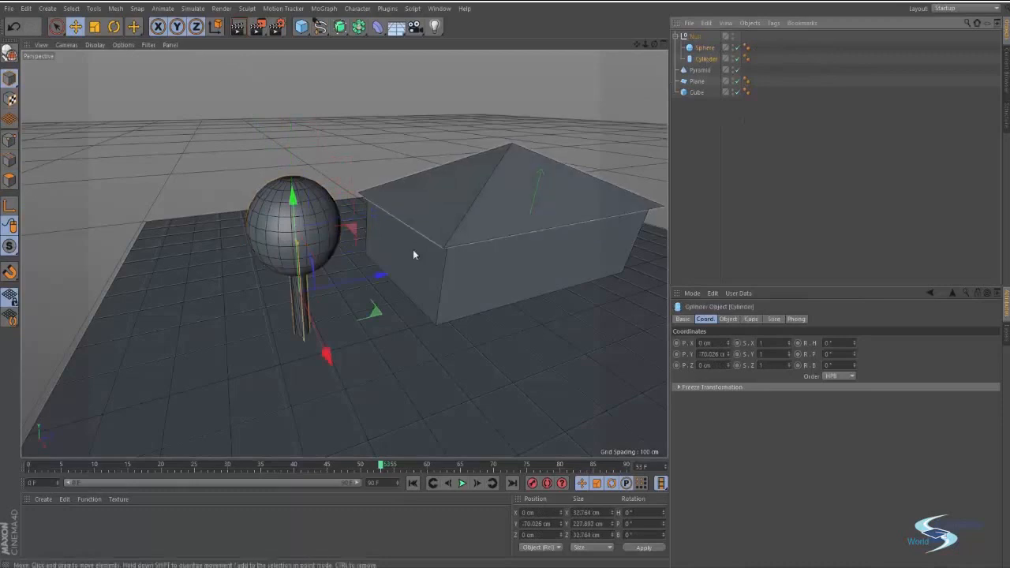
- Rename the null that holds the sphere and cylinder as Tree and deselect it
{"action": "left_click", "coordinate": [693, 37]}
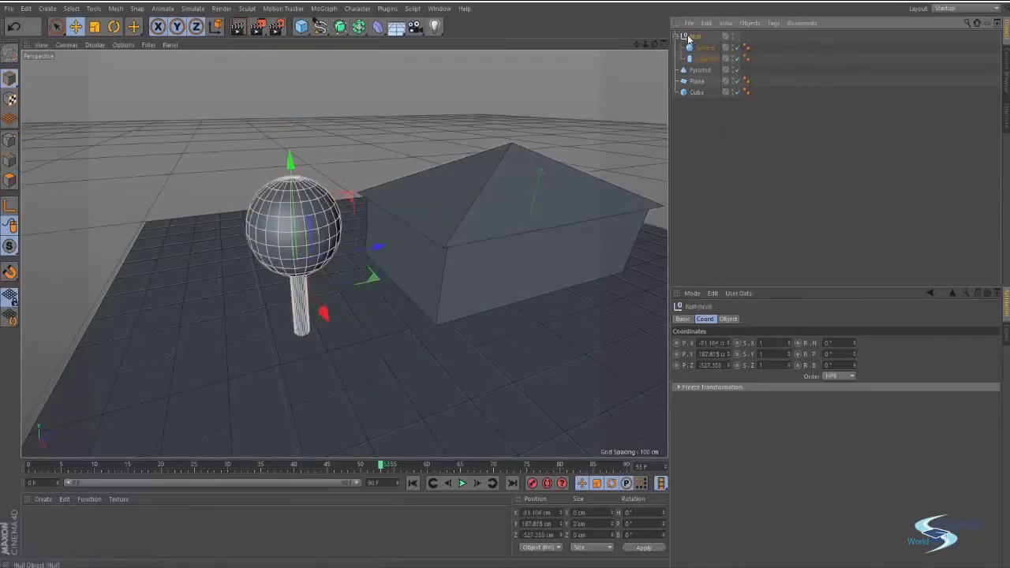
{"action": "double_click", "coordinate": [688, 37]}
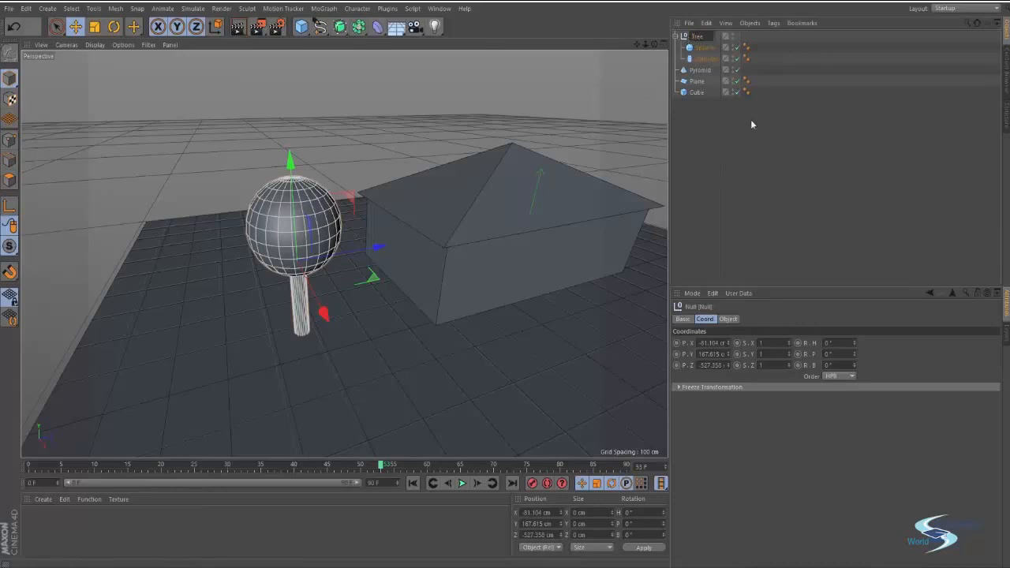
{"action": "key", "text": "Return"}
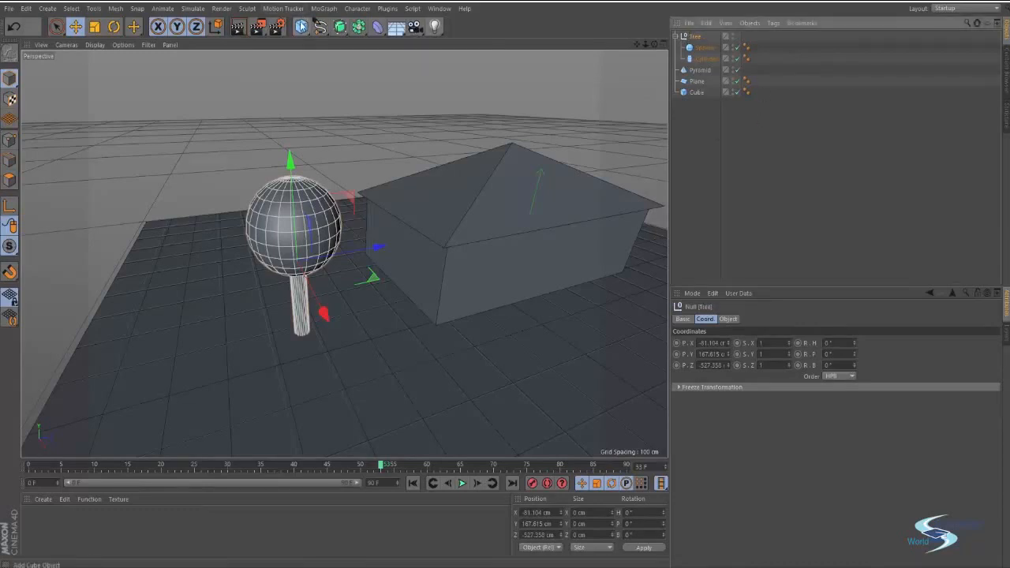
{"action": "left_click", "coordinate": [707, 152]}
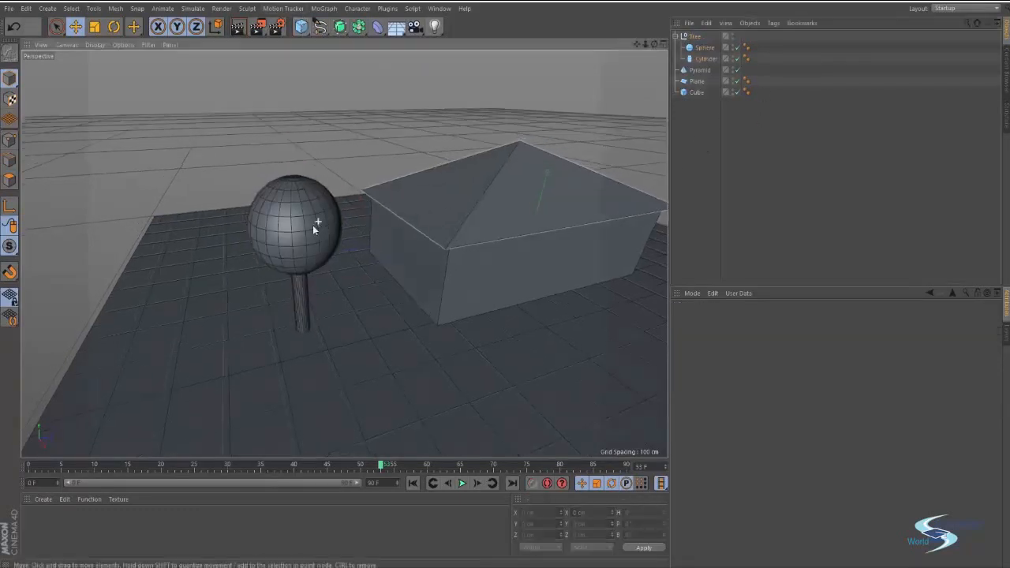
- Add a null object named House and place it below the cube in the object hierarchy
{"action": "left_click_drag", "start_coordinate": [317, 224], "coordinate": [264, 228], "text": "alt"}
{"action": "left_click", "coordinate": [303, 26]}
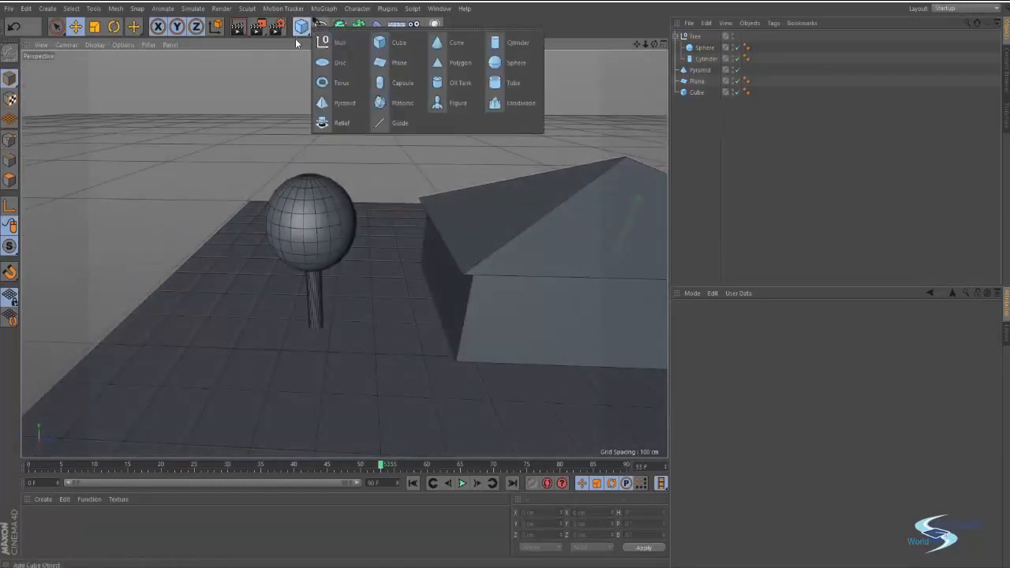
{"action": "left_click", "coordinate": [339, 42]}
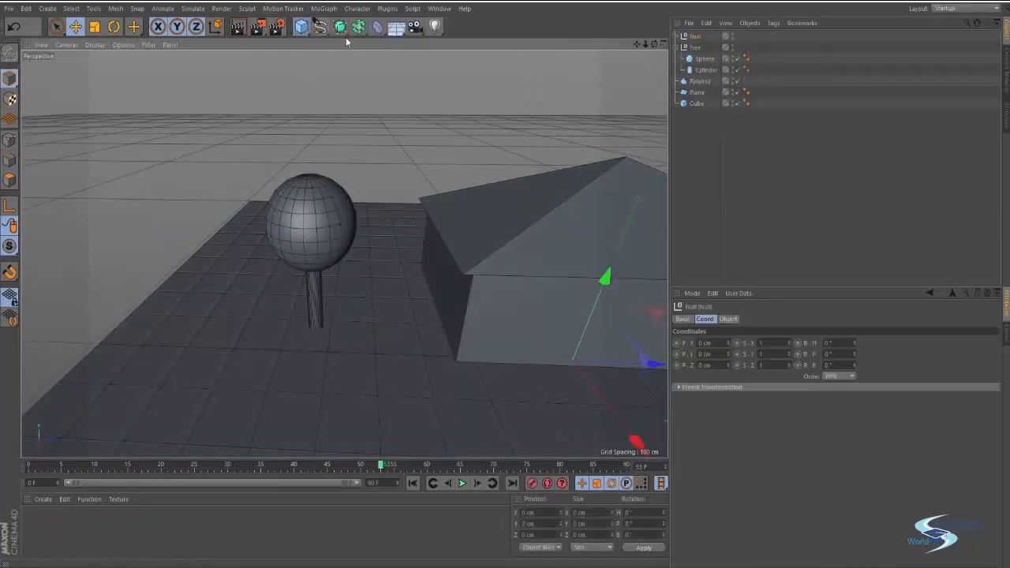
{"action": "double_click", "coordinate": [694, 37]}
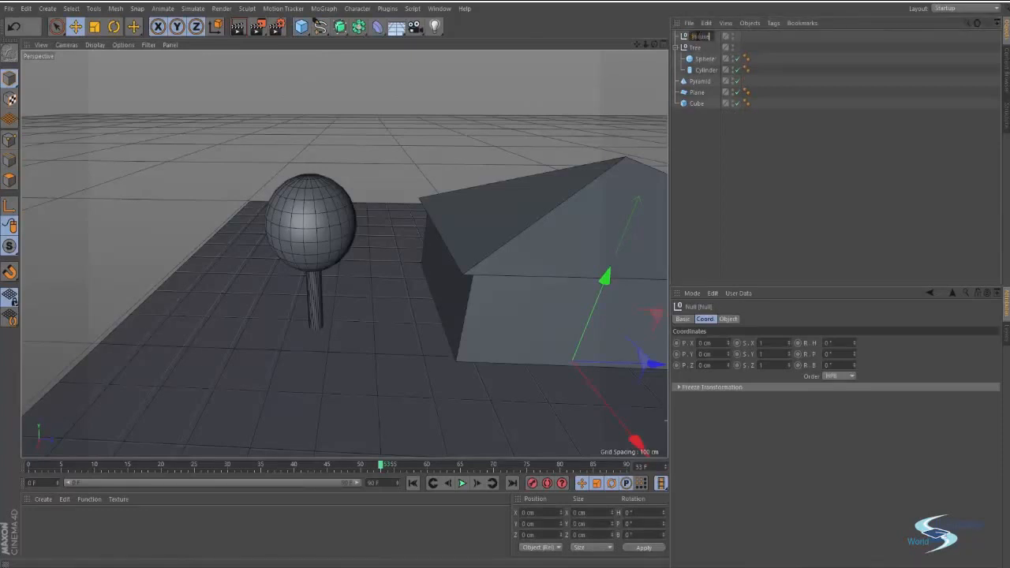
{"action": "key", "text": "Return"}
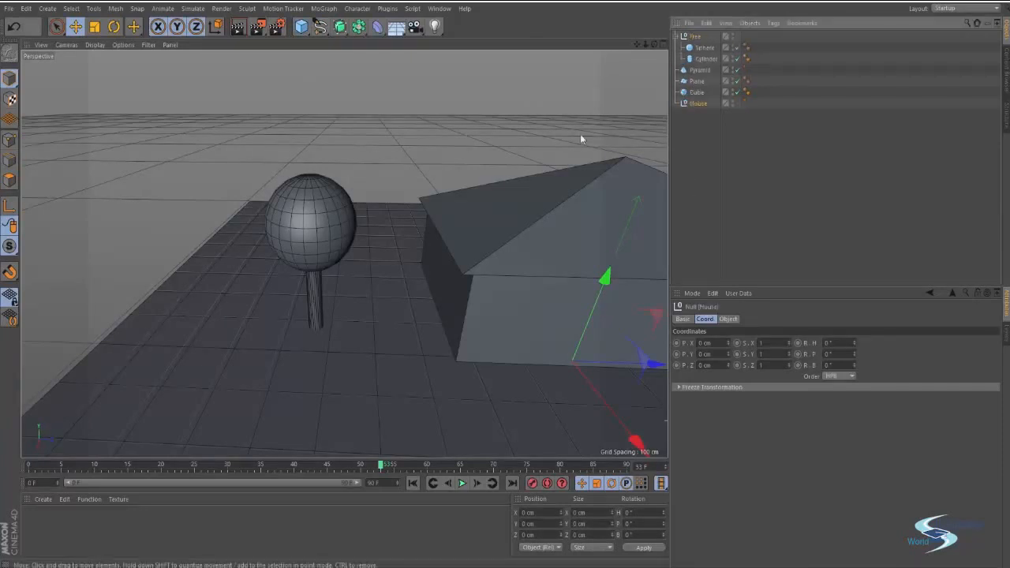
- Make the cube and the pyramid children of the House null
{"action": "middle_click_drag", "start_coordinate": [559, 162], "coordinate": [384, 141], "text": "alt"}
{"action": "left_click", "coordinate": [694, 93]}
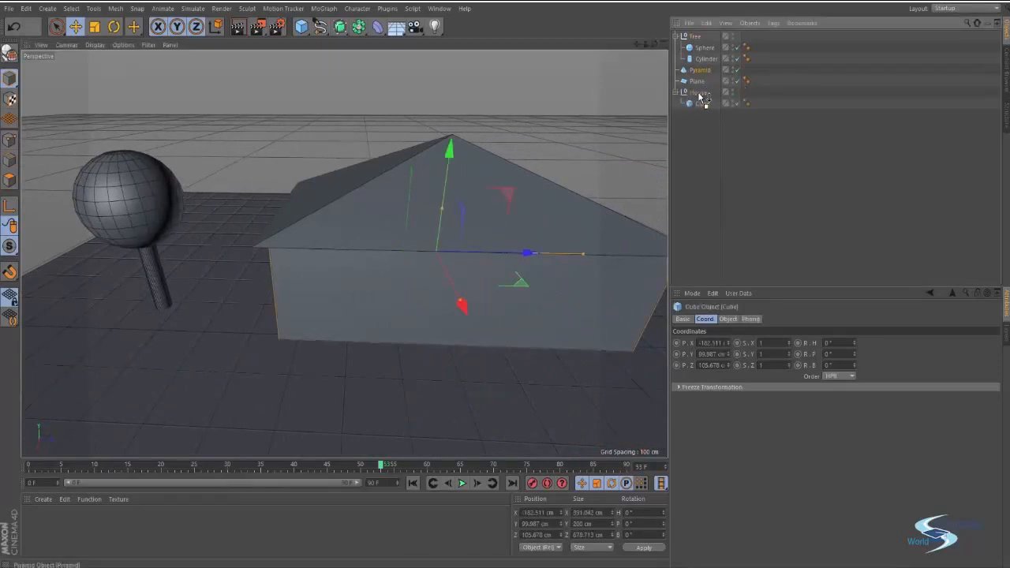
{"action": "left_click_drag", "start_coordinate": [701, 96], "coordinate": [699, 93]}
{"action": "left_click", "coordinate": [695, 124]}
- Move the House group along the X axis to about -28.5 cm
{"action": "left_click", "coordinate": [695, 83]}
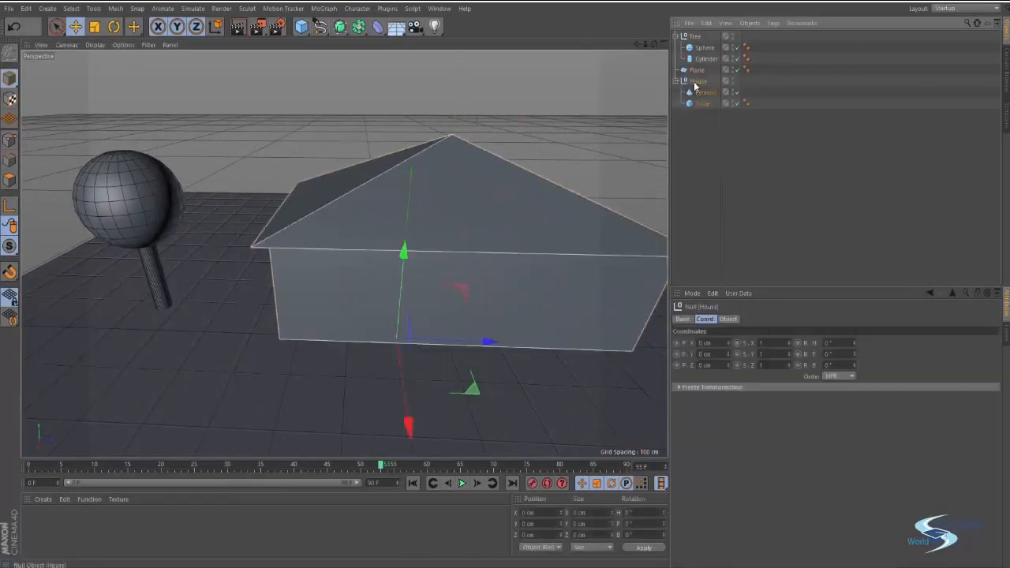
{"action": "mouse_move", "coordinate": [460, 233]}
{"action": "left_mouse_down", "text": "alt"}
{"action": "mouse_move", "coordinate": [494, 364]}
{"action": "mouse_move", "coordinate": [498, 237]}
{"action": "mouse_move", "coordinate": [462, 240]}
{"action": "left_mouse_up", "text": "alt"}
{"action": "left_click_drag", "start_coordinate": [475, 354], "coordinate": [458, 338]}
{"action": "left_click_drag", "start_coordinate": [510, 237], "coordinate": [391, 241], "text": "alt"}
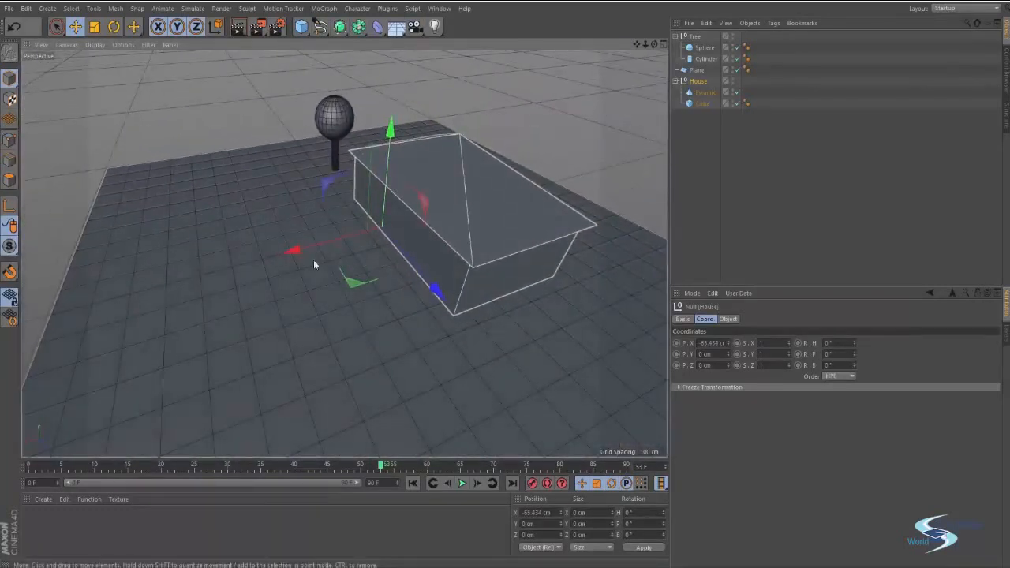
{"action": "mouse_move", "coordinate": [292, 252]}
{"action": "left_mouse_down"}
{"action": "mouse_move", "coordinate": [264, 263]}
{"action": "mouse_move", "coordinate": [280, 263]}
{"action": "left_mouse_up"}
- Rotate the House group about its vertical axis to a heading of about 2.7°
{"action": "right_click_drag", "start_coordinate": [378, 210], "coordinate": [440, 198], "text": "alt"}
{"action": "left_click_drag", "start_coordinate": [358, 254], "coordinate": [413, 273], "text": "alt"}
{"action": "key", "text": "r"}
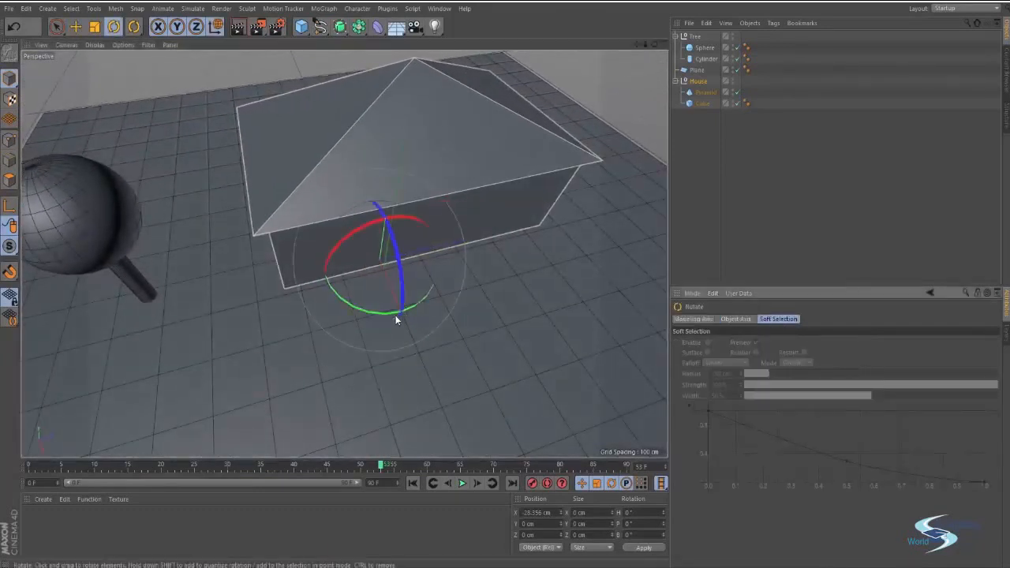
{"action": "left_click", "coordinate": [699, 81]}
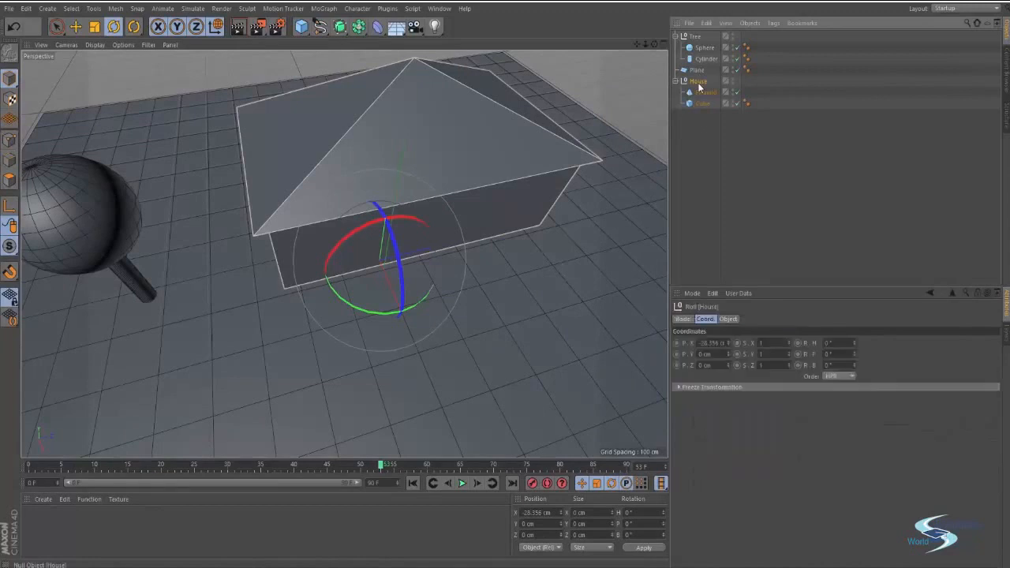
{"action": "left_click_drag", "start_coordinate": [381, 316], "coordinate": [377, 254]}
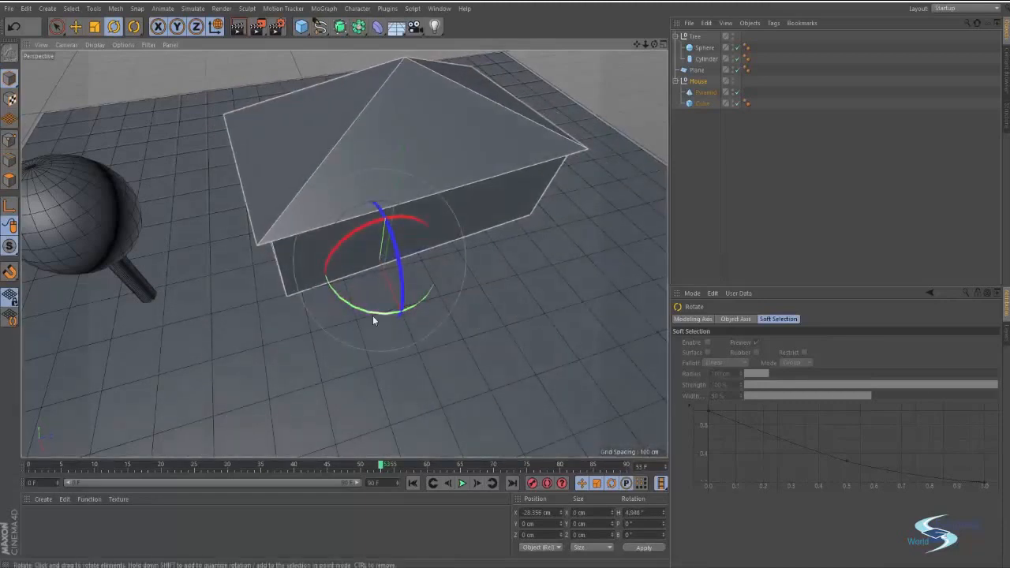
{"action": "mouse_move", "coordinate": [373, 311]}
{"action": "left_mouse_down"}
{"action": "mouse_move", "coordinate": [337, 294]}
{"action": "mouse_move", "coordinate": [376, 307]}
{"action": "left_mouse_up"}
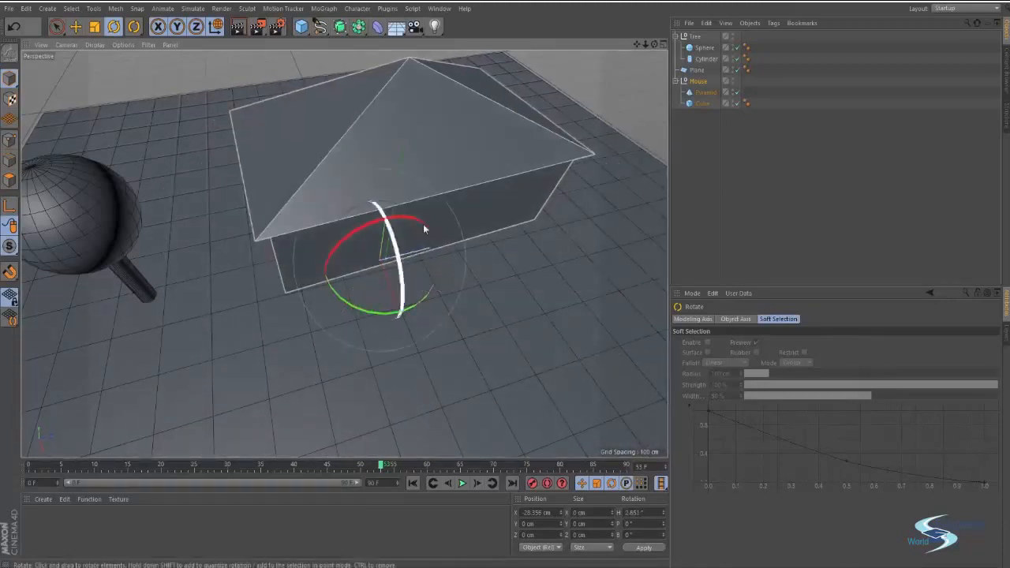
- Undo the last rotation of the House group about its vertical axis
{"action": "left_click_drag", "start_coordinate": [403, 175], "coordinate": [358, 281], "text": "alt"}
{"action": "key", "text": "ctrl+z"}
{"action": "key", "text": "ctrl+z"}
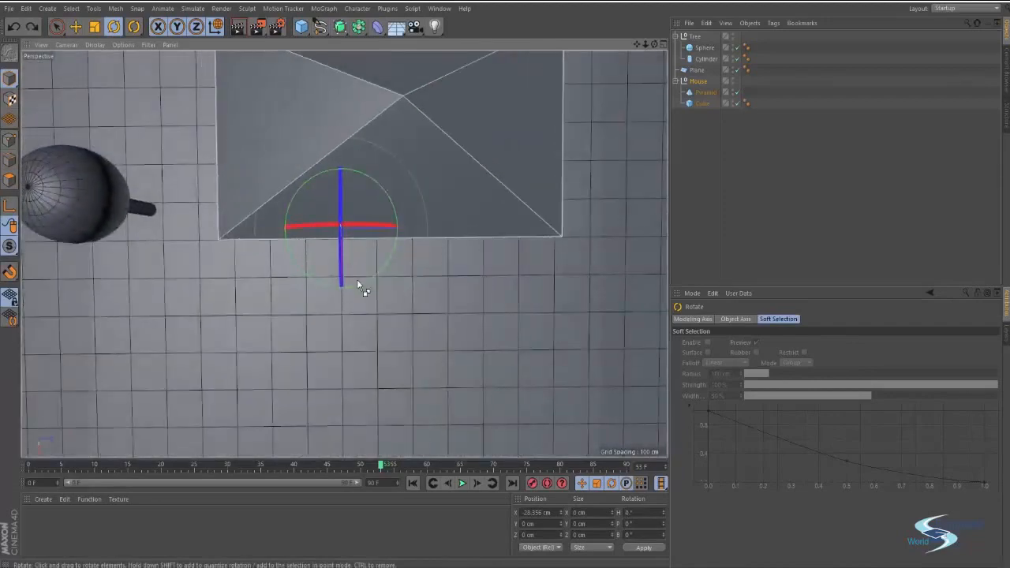
{"action": "middle_click_drag", "start_coordinate": [357, 280], "coordinate": [352, 304], "text": "alt"}
{"action": "right_click_drag", "start_coordinate": [352, 305], "coordinate": [345, 325], "text": "alt"}
{"action": "left_click_drag", "start_coordinate": [345, 325], "coordinate": [383, 225], "text": "alt"}
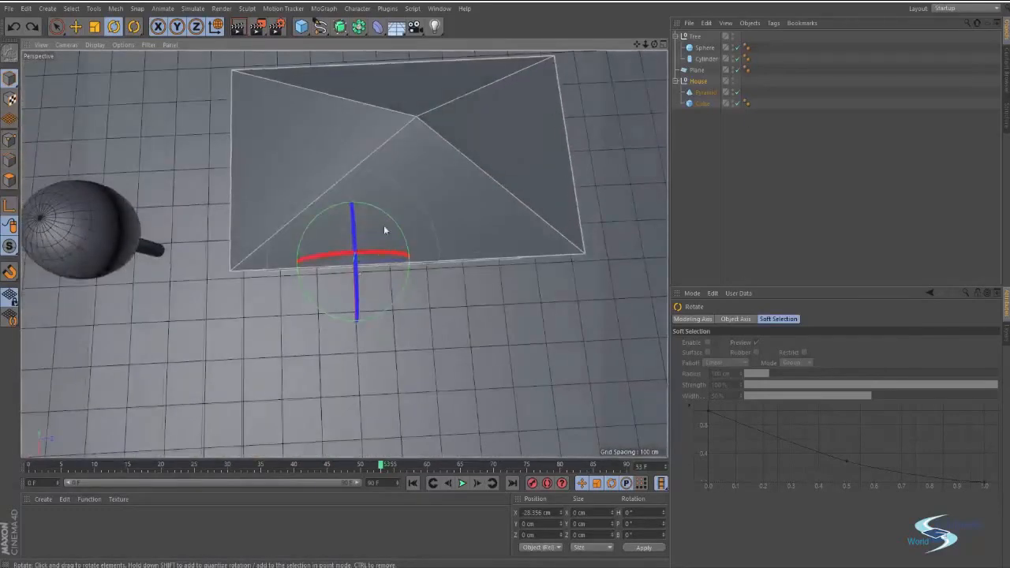
- Enable axis modification for the House null and activate the Move tool
{"action": "middle_click", "coordinate": [389, 178]}
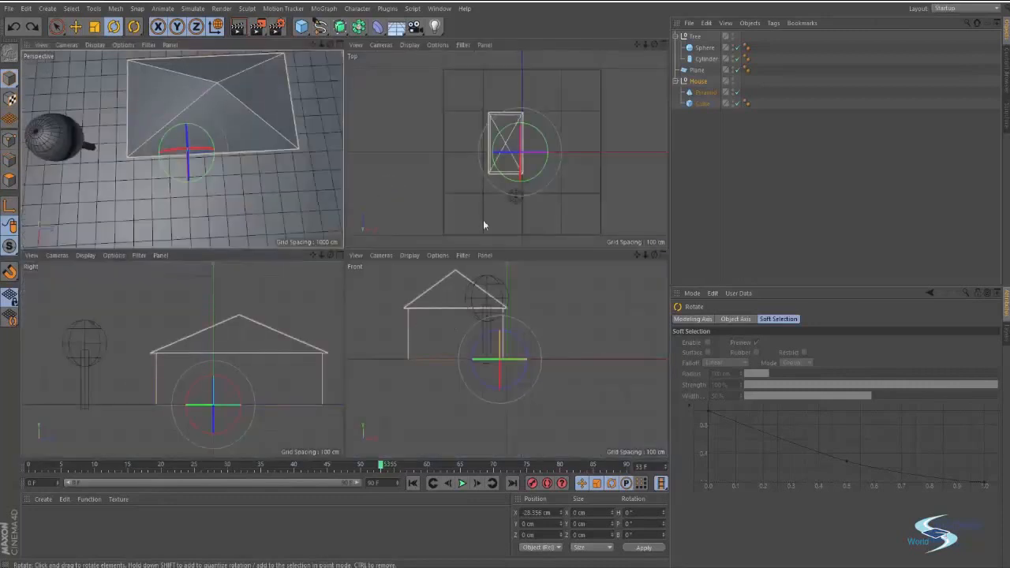
{"action": "mouse_move", "coordinate": [503, 129]}
{"action": "right_mouse_down", "text": "alt"}
{"action": "mouse_move", "coordinate": [559, 148]}
{"action": "mouse_move", "coordinate": [576, 166]}
{"action": "mouse_move", "coordinate": [523, 135]}
{"action": "mouse_move", "coordinate": [487, 155]}
{"action": "right_mouse_up", "text": "alt"}
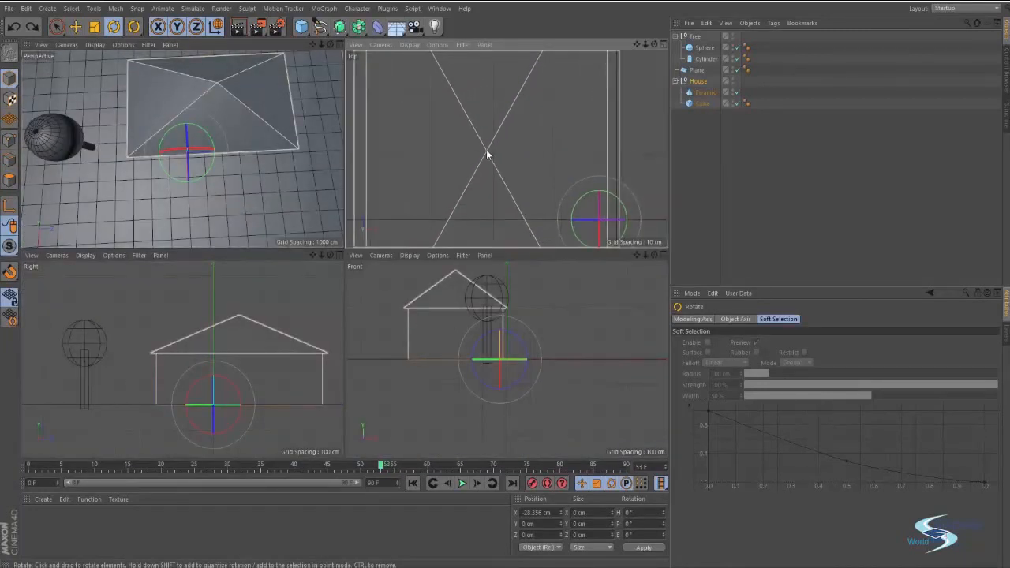
{"action": "middle_click", "coordinate": [254, 165]}
{"action": "left_click_drag", "start_coordinate": [301, 209], "coordinate": [402, 183], "text": "alt"}
{"action": "middle_click_drag", "start_coordinate": [402, 183], "coordinate": [422, 199], "text": "alt"}
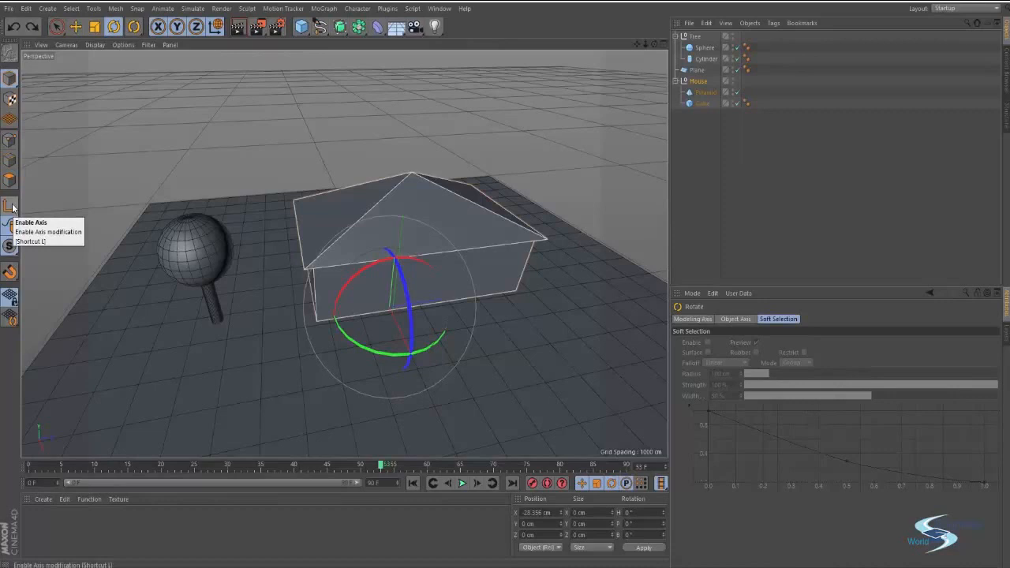
{"action": "left_click_drag", "start_coordinate": [323, 206], "coordinate": [381, 211], "text": "alt"}
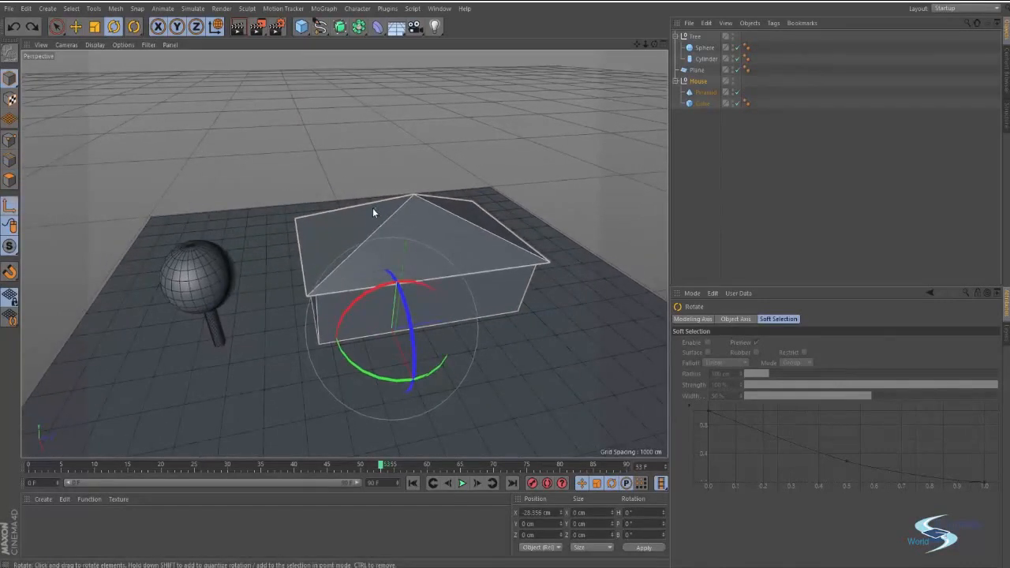
{"action": "key", "text": "e"}
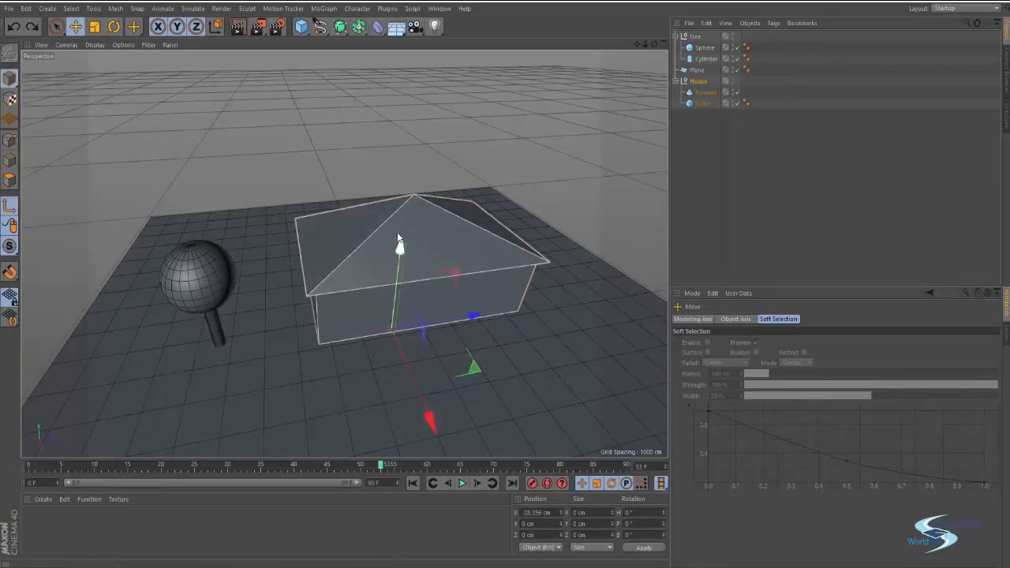
{"action": "middle_click_drag", "start_coordinate": [525, 243], "coordinate": [542, 199], "text": "alt"}
{"action": "mouse_move", "coordinate": [538, 201]}
{"action": "left_mouse_down", "text": "alt"}
{"action": "mouse_move", "coordinate": [526, 258]}
{"action": "mouse_move", "coordinate": [541, 237]}
{"action": "mouse_move", "coordinate": [532, 219]}
{"action": "left_mouse_up", "text": "alt"}
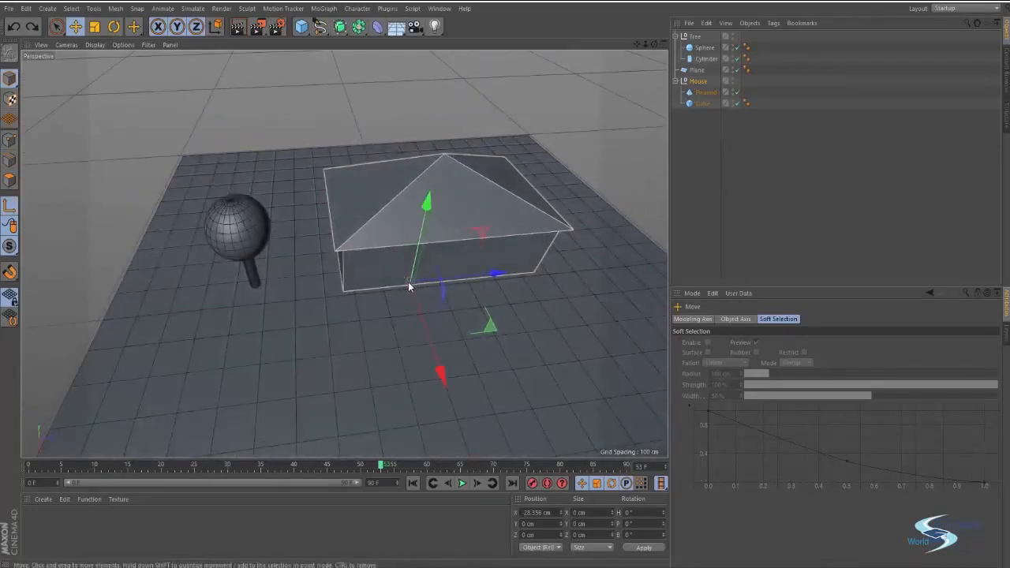
{"action": "left_click_drag", "start_coordinate": [525, 238], "coordinate": [484, 253], "text": "alt"}
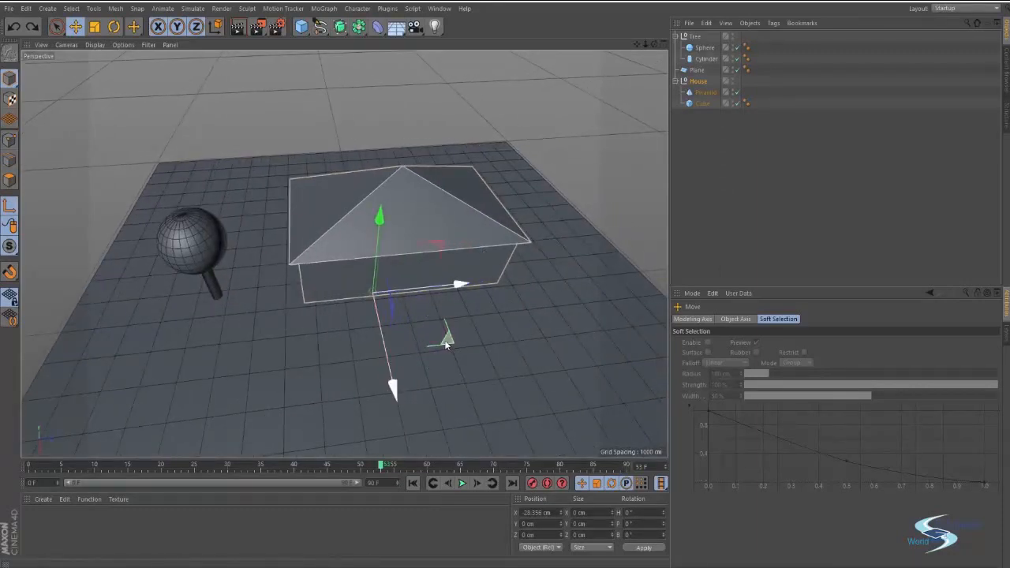
- Try to position the House null's axis freehand in the perspective view, at about X -116, Y -1527, Z 674 cm
{"action": "mouse_move", "coordinate": [446, 343]}
{"action": "left_mouse_down"}
{"action": "mouse_move", "coordinate": [592, 270]}
{"action": "mouse_move", "coordinate": [429, 228]}
{"action": "mouse_move", "coordinate": [408, 361]}
{"action": "mouse_move", "coordinate": [636, 286]}
{"action": "mouse_move", "coordinate": [598, 239]}
{"action": "left_mouse_up"}
{"action": "left_click_drag", "start_coordinate": [448, 206], "coordinate": [522, 264], "text": "alt"}
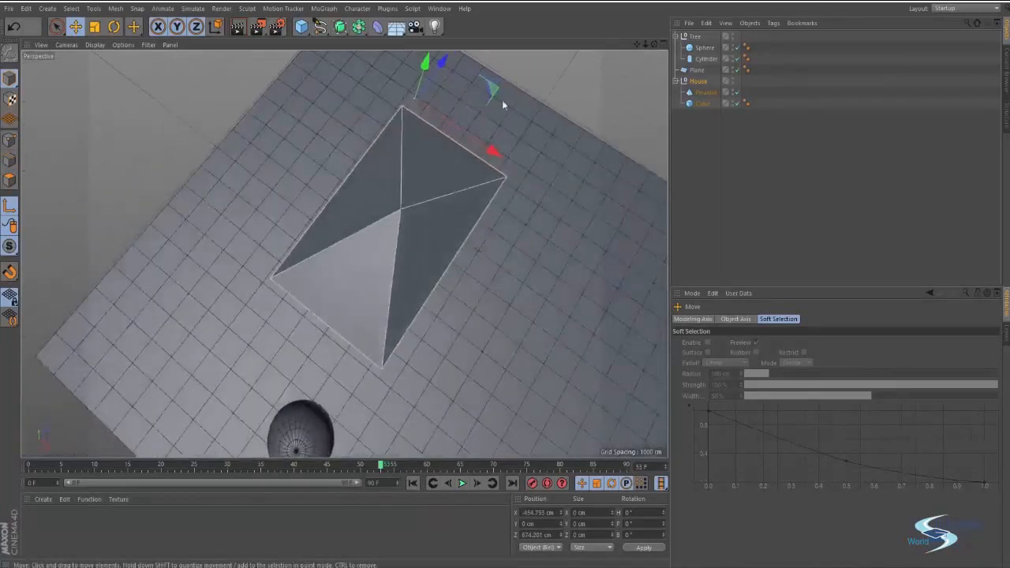
{"action": "left_click_drag", "start_coordinate": [502, 100], "coordinate": [482, 269]}
- Move the House null's axis in the top view to the centre of the roof, at about X -211 cm, Z 105 cm
{"action": "middle_click", "coordinate": [506, 272]}
{"action": "middle_click", "coordinate": [512, 169]}
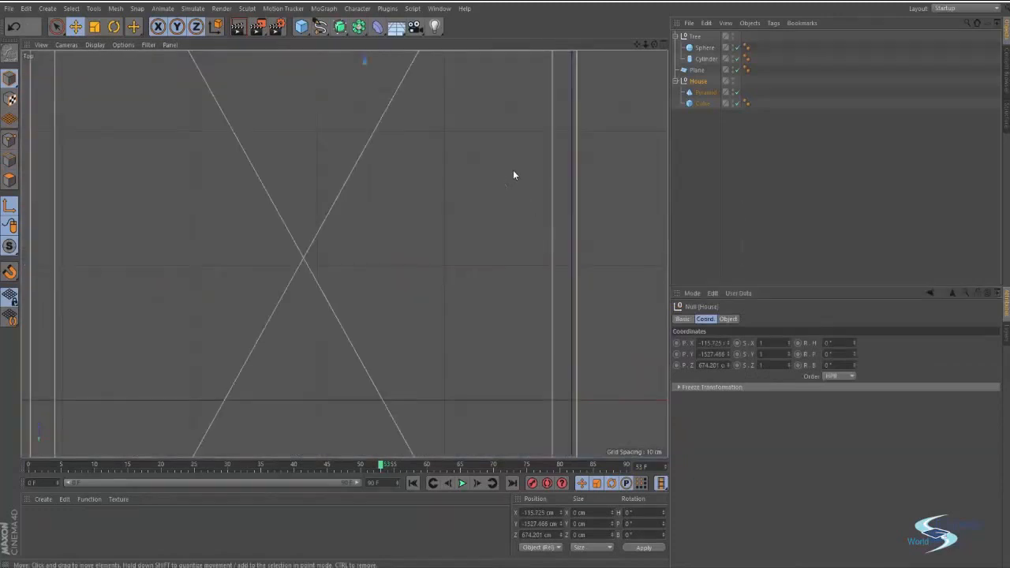
{"action": "scroll", "coordinate": [513, 169], "scroll_direction": "down", "scroll_amount": 10}
{"action": "middle_click_drag", "start_coordinate": [399, 201], "coordinate": [338, 246], "text": "alt"}
{"action": "scroll", "coordinate": [338, 246], "scroll_direction": "up", "scroll_amount": 3}
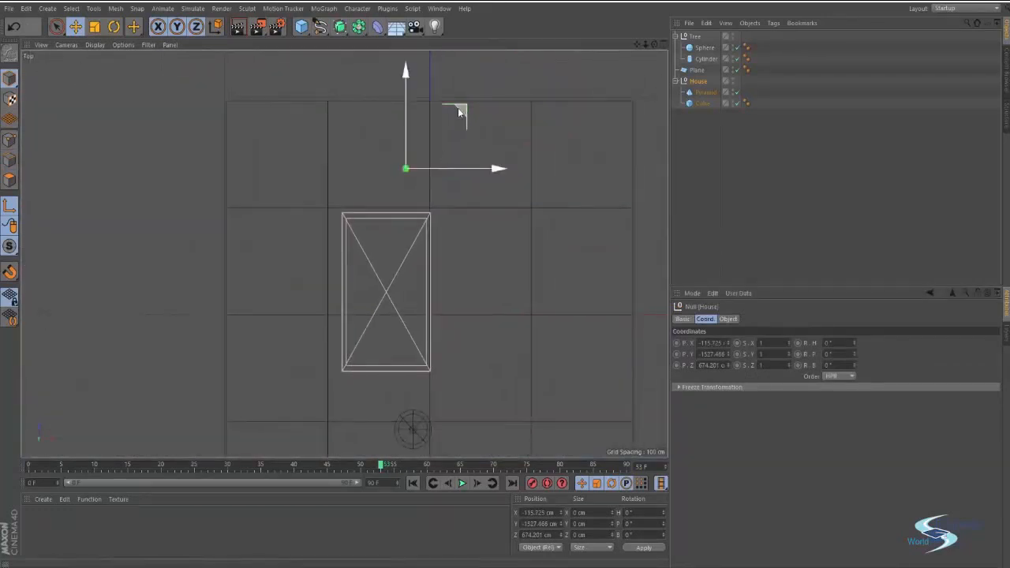
{"action": "left_click_drag", "start_coordinate": [457, 107], "coordinate": [435, 237]}
{"action": "scroll", "coordinate": [482, 268], "scroll_direction": "up", "scroll_amount": 5}
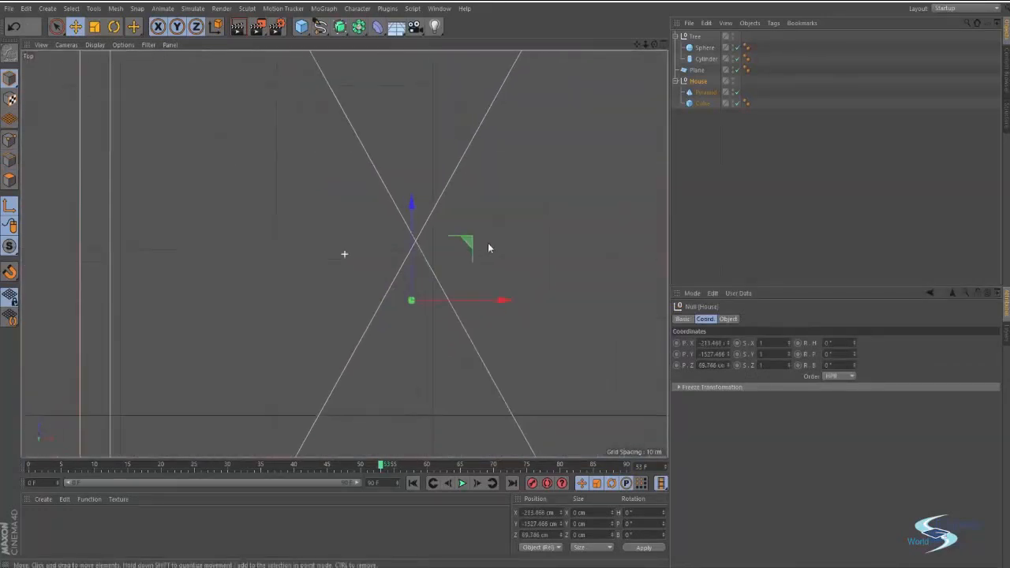
{"action": "scroll", "coordinate": [484, 245], "scroll_direction": "up", "scroll_amount": 3}
{"action": "left_click_drag", "start_coordinate": [442, 270], "coordinate": [448, 165]}
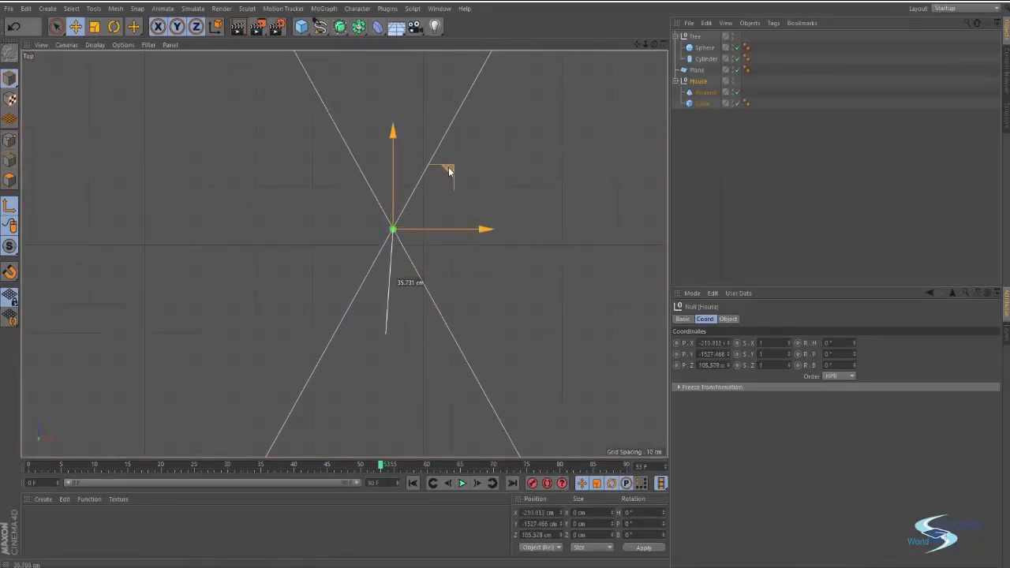
- Examine how the House null's axis is centred on the house in the top view
{"action": "middle_click", "coordinate": [492, 188]}
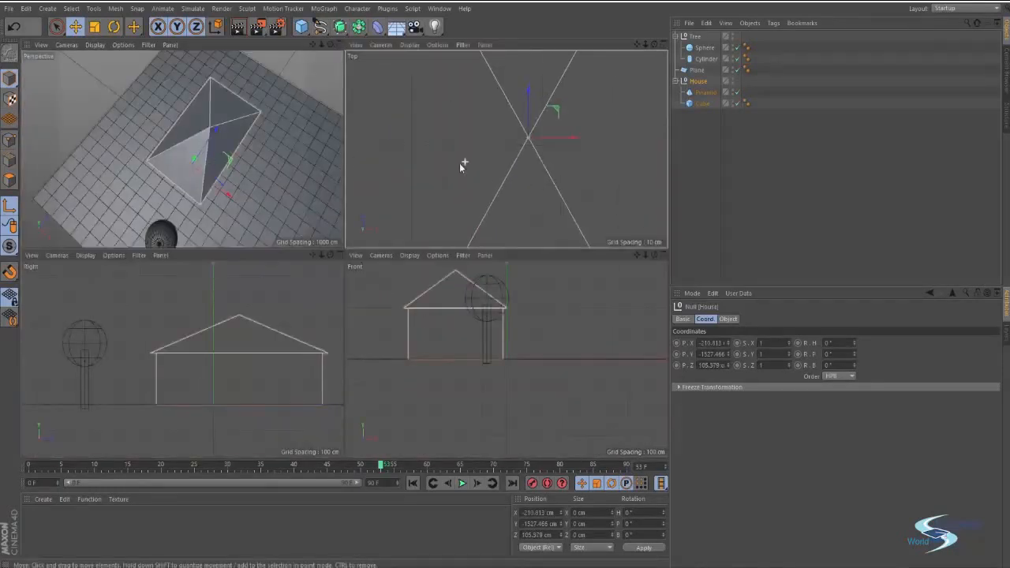
{"action": "scroll", "coordinate": [459, 163], "scroll_direction": "down", "scroll_amount": 5}
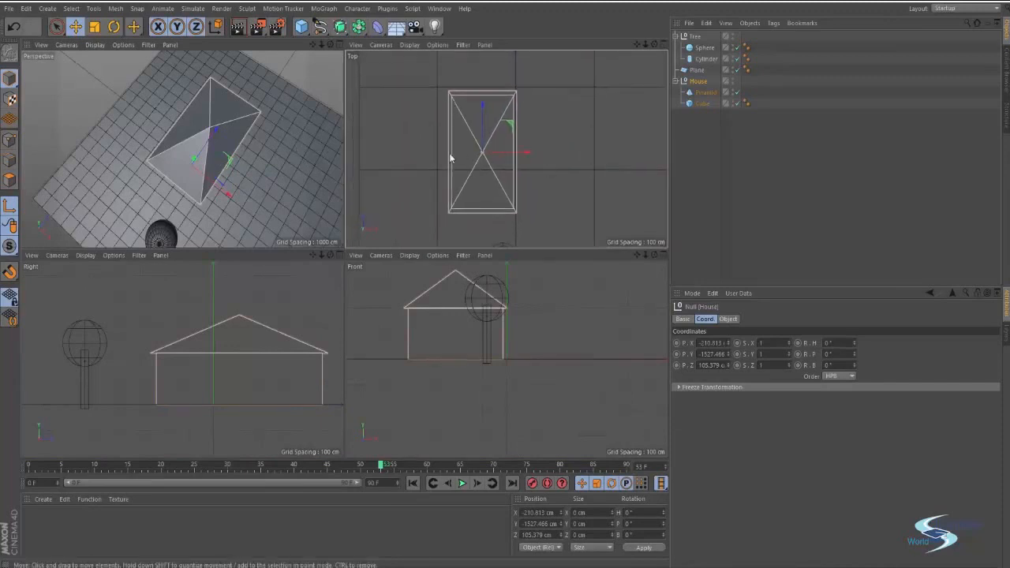
{"action": "mouse_move", "coordinate": [455, 147]}
{"action": "right_mouse_down", "text": "alt"}
{"action": "mouse_move", "coordinate": [504, 134]}
{"action": "mouse_move", "coordinate": [466, 134]}
{"action": "mouse_move", "coordinate": [451, 149]}
{"action": "mouse_move", "coordinate": [462, 149]}
{"action": "mouse_move", "coordinate": [460, 138]}
{"action": "right_mouse_up", "text": "alt"}
{"action": "mouse_move", "coordinate": [507, 149]}
{"action": "middle_mouse_down", "text": "alt"}
{"action": "mouse_move", "coordinate": [516, 130]}
{"action": "mouse_move", "coordinate": [470, 192]}
{"action": "mouse_move", "coordinate": [576, 114]}
{"action": "mouse_move", "coordinate": [544, 132]}
{"action": "mouse_move", "coordinate": [530, 194]}
{"action": "mouse_move", "coordinate": [575, 82]}
{"action": "mouse_move", "coordinate": [581, 205]}
{"action": "mouse_move", "coordinate": [538, 142]}
{"action": "mouse_move", "coordinate": [487, 175]}
{"action": "middle_mouse_up", "text": "alt"}
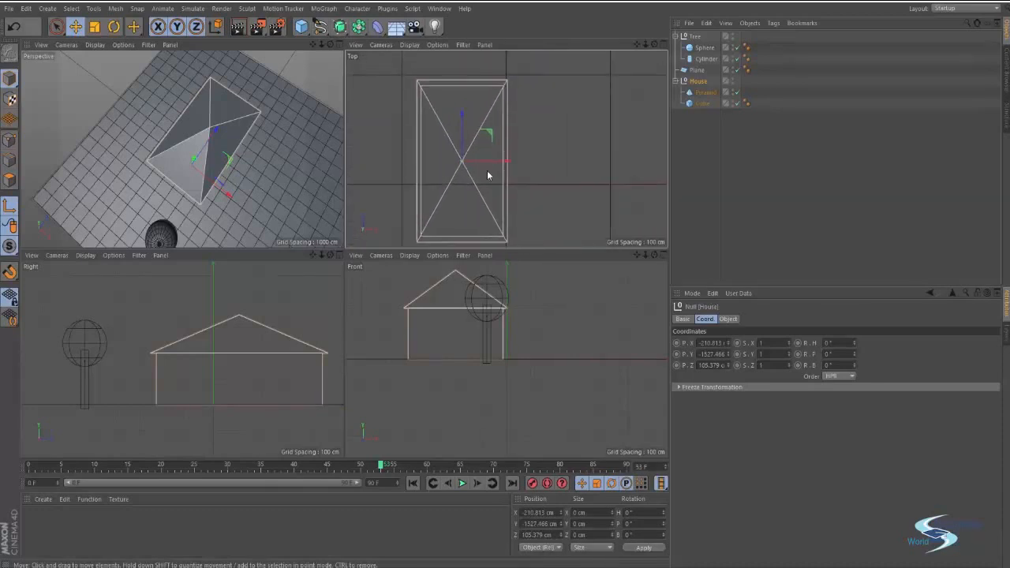
{"action": "mouse_move", "coordinate": [547, 150]}
{"action": "right_mouse_down", "text": "alt"}
{"action": "mouse_move", "coordinate": [531, 150]}
{"action": "mouse_move", "coordinate": [553, 147]}
{"action": "right_mouse_up", "text": "alt"}
{"action": "middle_click_drag", "start_coordinate": [553, 147], "coordinate": [601, 135], "text": "alt"}
{"action": "right_click_drag", "start_coordinate": [601, 135], "coordinate": [588, 138], "text": "alt"}
{"action": "middle_click_drag", "start_coordinate": [588, 138], "coordinate": [589, 140], "text": "alt"}
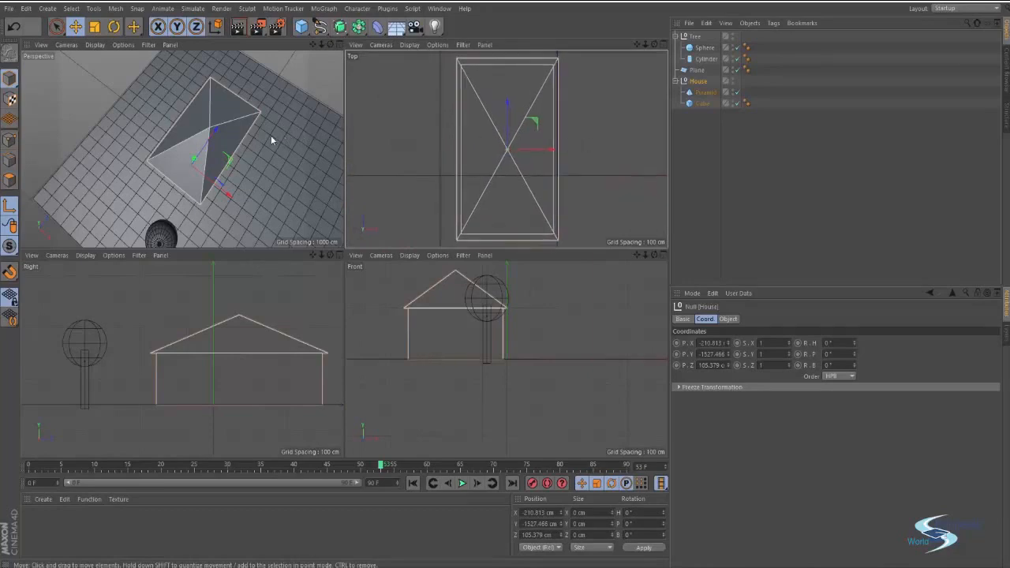
- Raise the House null's axis vertically to the base of the house, at about Y 7.7 cm
{"action": "middle_click", "coordinate": [271, 140]}
{"action": "left_click_drag", "start_coordinate": [372, 210], "coordinate": [390, 254], "text": "alt"}
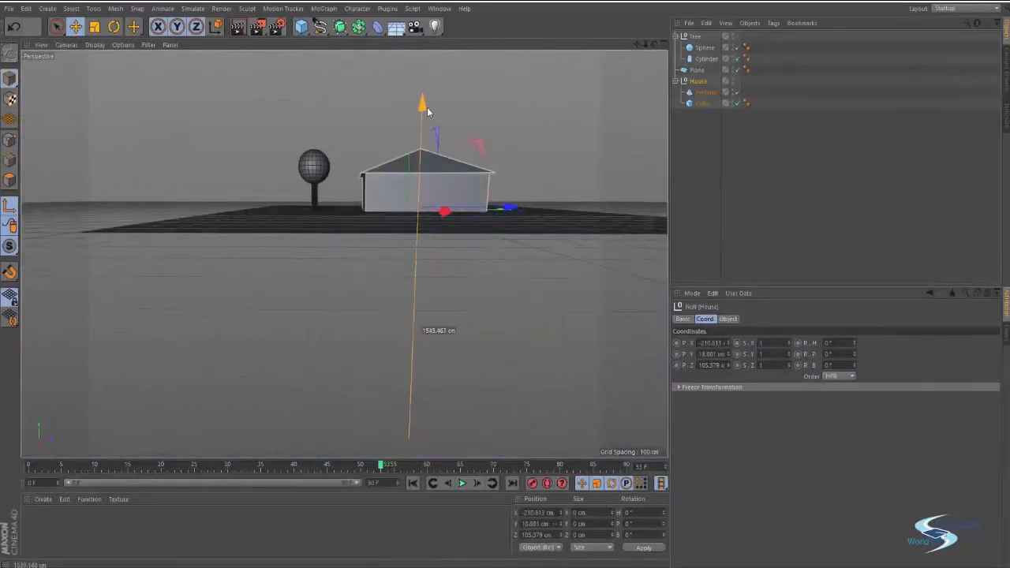
{"action": "left_click_drag", "start_coordinate": [427, 107], "coordinate": [404, 159], "text": "alt"}
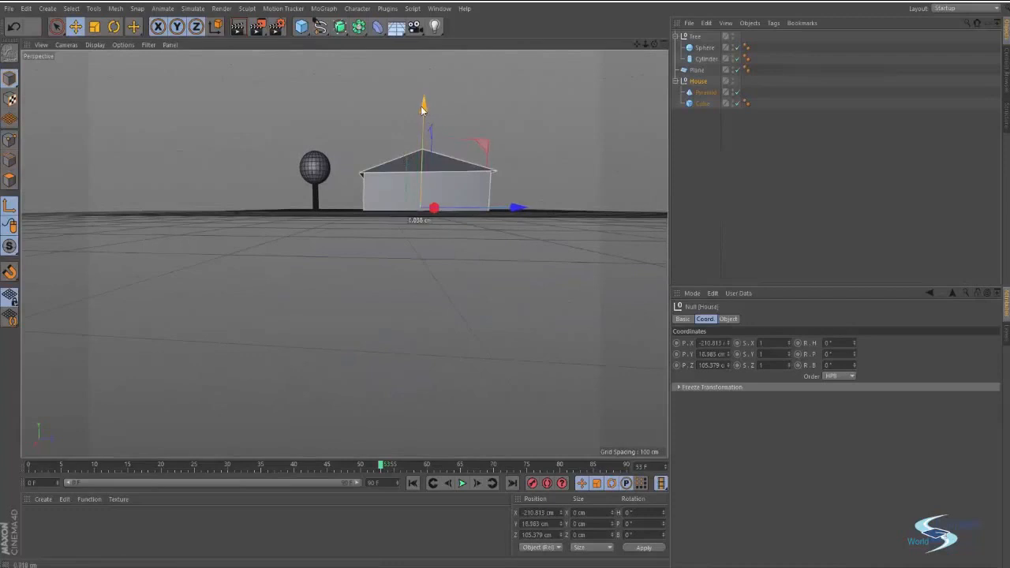
{"action": "left_click_drag", "start_coordinate": [422, 111], "coordinate": [422, 113]}
{"action": "left_click_drag", "start_coordinate": [424, 171], "coordinate": [465, 254], "text": "alt"}
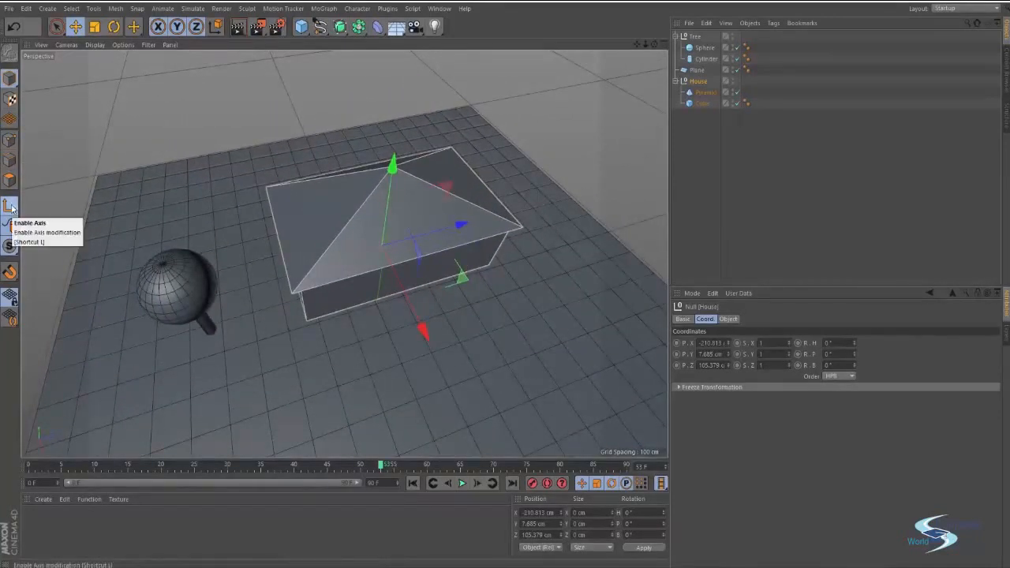
- With axis modification turned off, rotate the House group about its vertical axis and reposition it on the ground plane
{"action": "key", "text": "r"}
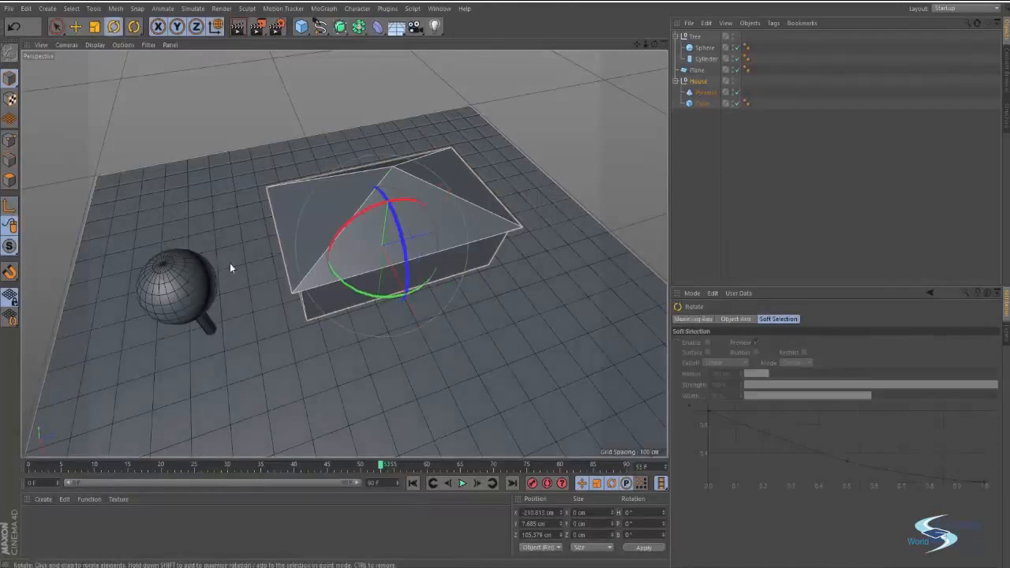
{"action": "left_click_drag", "start_coordinate": [369, 298], "coordinate": [356, 272]}
{"action": "key", "text": "e"}
{"action": "left_click_drag", "start_coordinate": [425, 308], "coordinate": [633, 225]}
{"action": "key", "text": "r"}
{"action": "left_click", "coordinate": [696, 165]}
{"action": "left_click_drag", "start_coordinate": [578, 164], "coordinate": [586, 172], "text": "alt"}
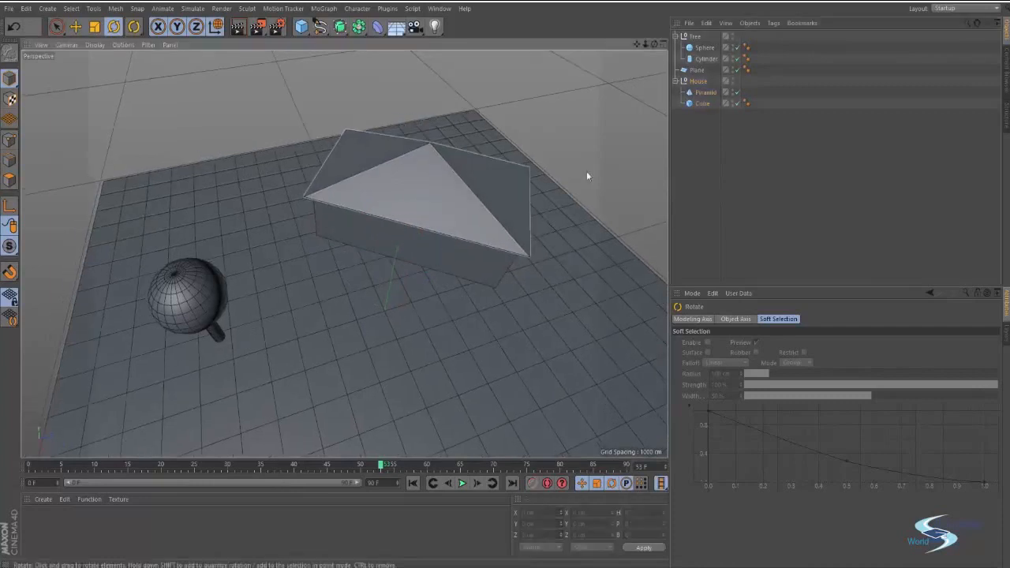
- Collapse the Tree and House groups and move the Tree group across the ground plane to beside the house
{"action": "left_click", "coordinate": [677, 36]}
{"action": "left_click", "coordinate": [692, 37]}
{"action": "key", "text": "e"}
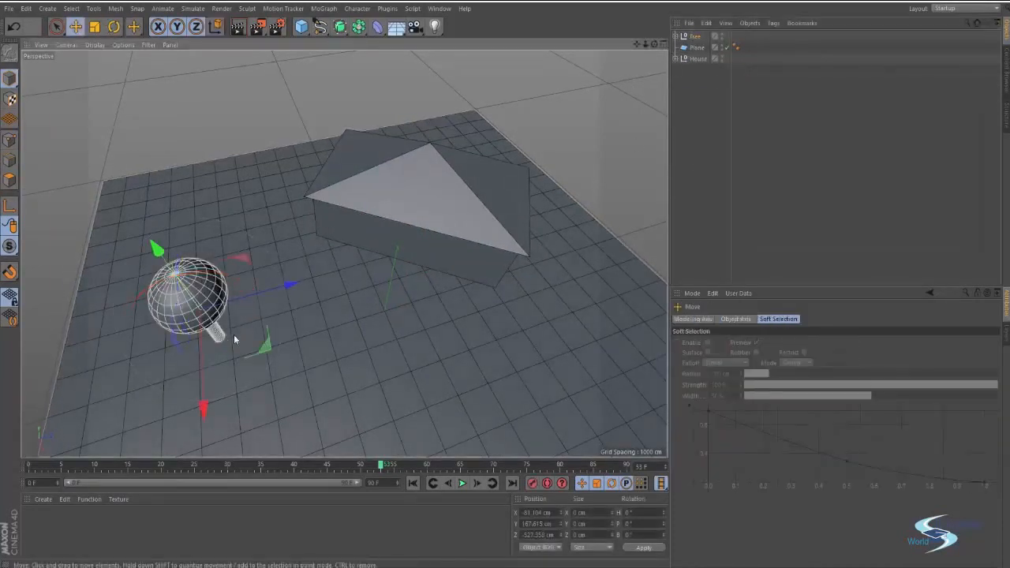
{"action": "left_click_drag", "start_coordinate": [258, 353], "coordinate": [303, 219]}
- Duplicate the Tree group twice and arrange the three trees in a cluster beside the house
{"action": "middle_click_drag", "start_coordinate": [341, 252], "coordinate": [385, 199], "text": "alt"}
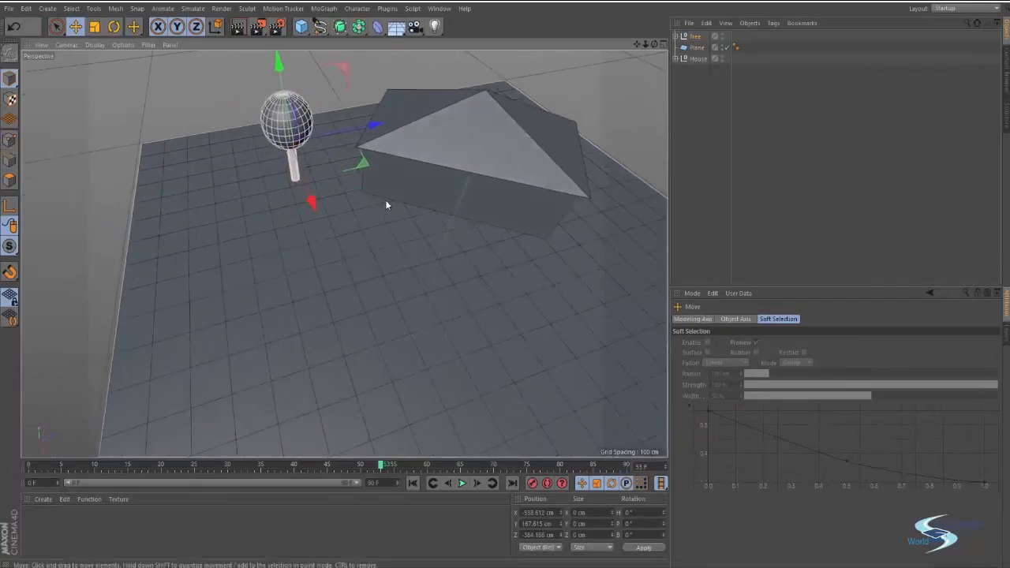
{"action": "left_click_drag", "start_coordinate": [370, 172], "coordinate": [452, 252]}
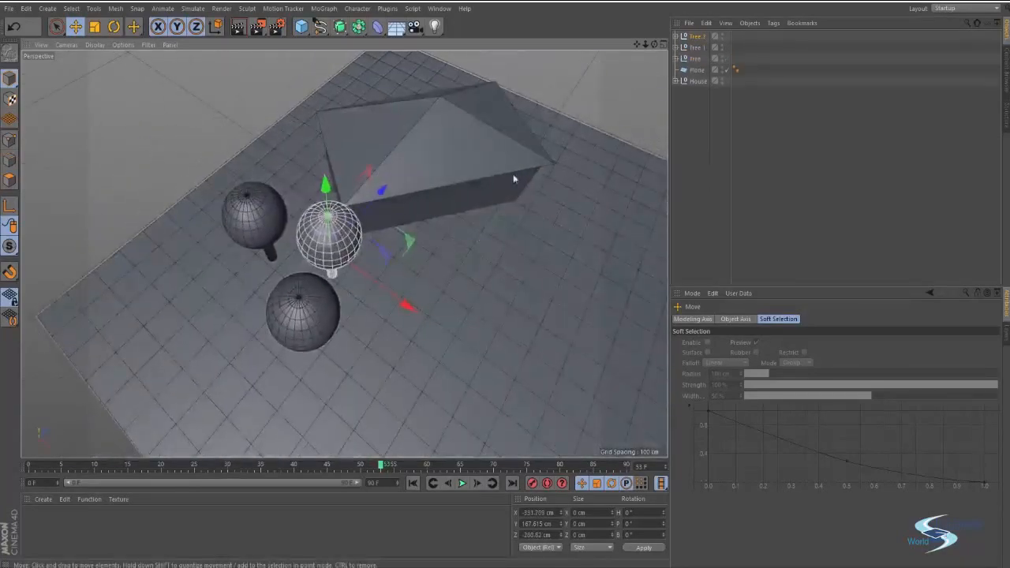
{"action": "left_click", "coordinate": [697, 47]}
{"action": "left_click_drag", "start_coordinate": [386, 318], "coordinate": [351, 282]}
{"action": "left_click", "coordinate": [353, 249]}
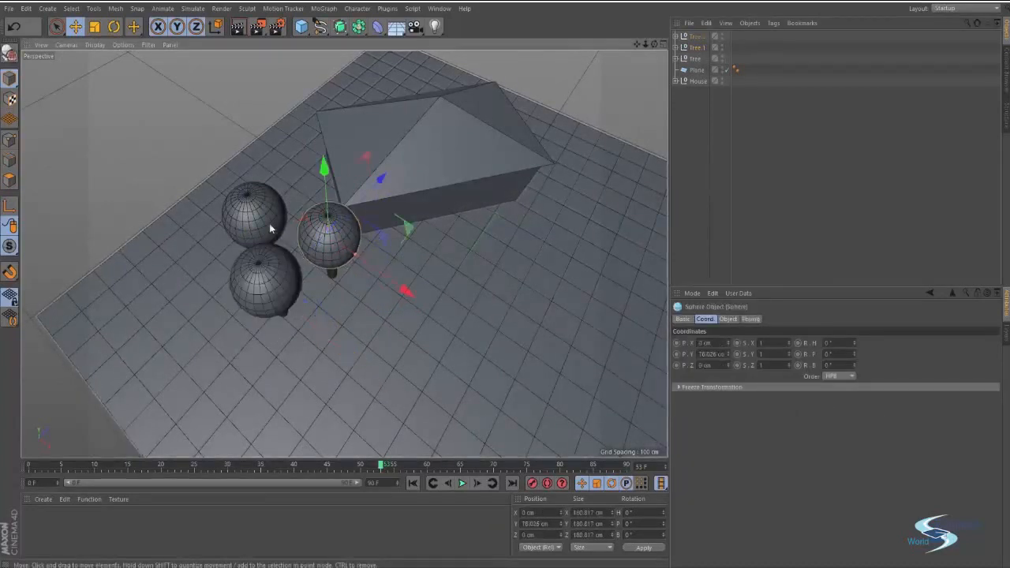
- Select all three tree groups and place a copy of the cluster on the opposite side of the house
{"action": "left_click", "coordinate": [697, 39]}
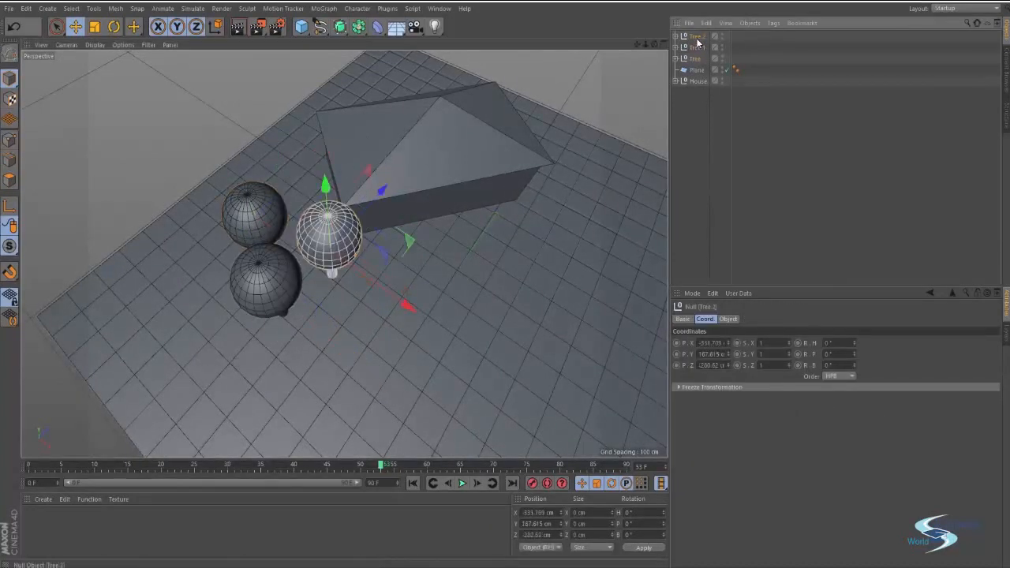
{"action": "left_click", "coordinate": [694, 59], "text": "shift"}
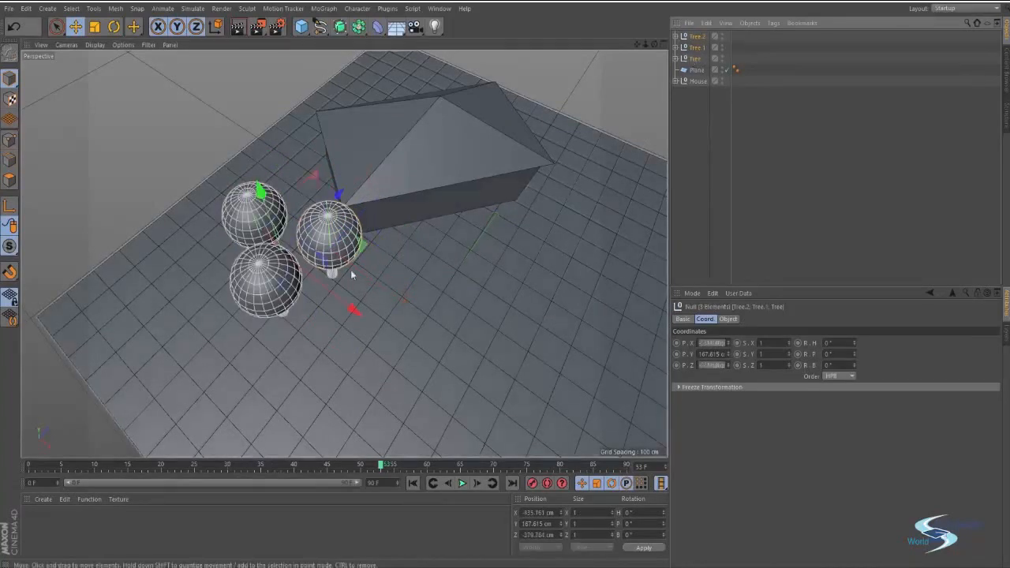
{"action": "left_click_drag", "start_coordinate": [361, 246], "coordinate": [687, 178], "text": "ctrl"}
{"action": "middle_click_drag", "start_coordinate": [322, 251], "coordinate": [243, 257], "text": "alt"}
- Rotate the three copied trees together about the vertical axis by about -28°
{"action": "left_click_drag", "start_coordinate": [243, 257], "coordinate": [291, 183], "text": "alt"}
{"action": "key", "text": "r"}
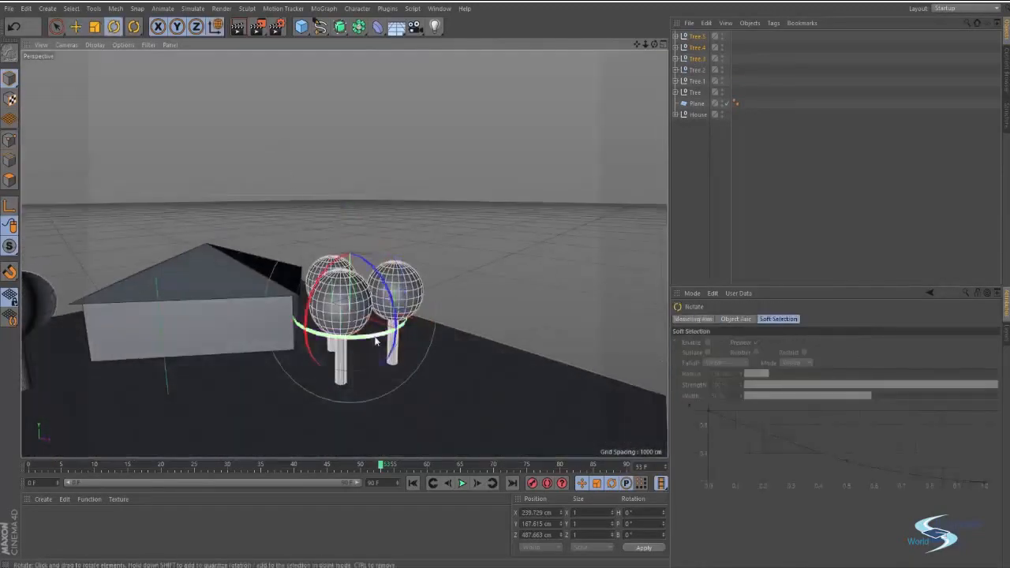
{"action": "left_click_drag", "start_coordinate": [391, 331], "coordinate": [350, 339]}
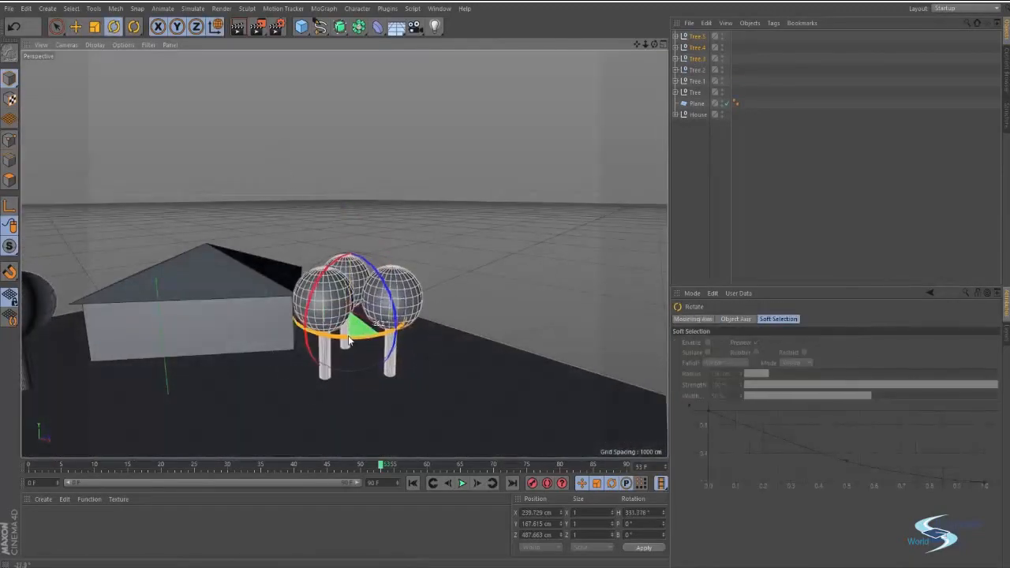
- Lower the Tree.3 and Tree.4 groups slightly to vary the tree heights, and clear the selection
{"action": "left_click", "coordinate": [699, 68]}
{"action": "key", "text": "e"}
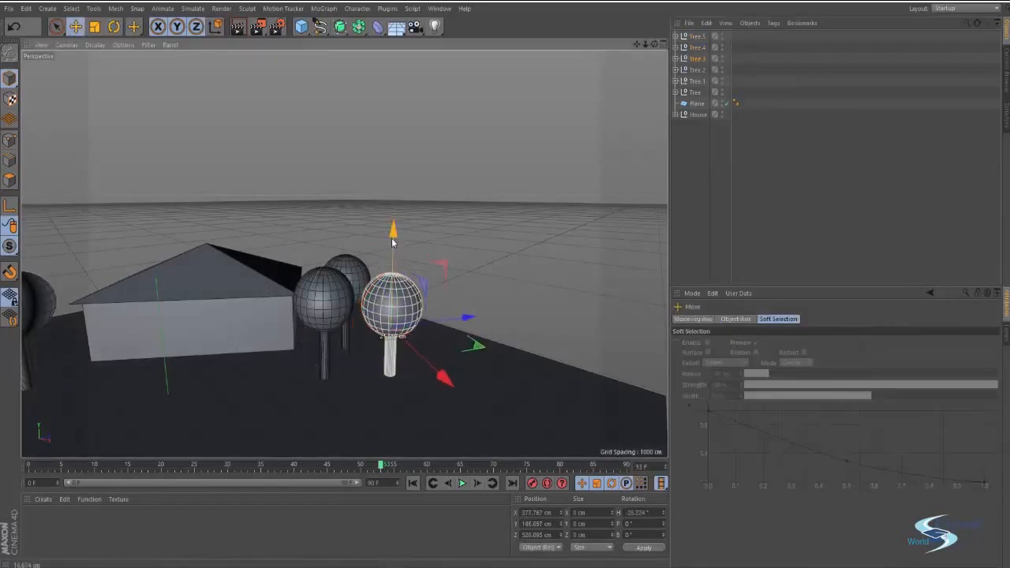
{"action": "left_click", "coordinate": [692, 47]}
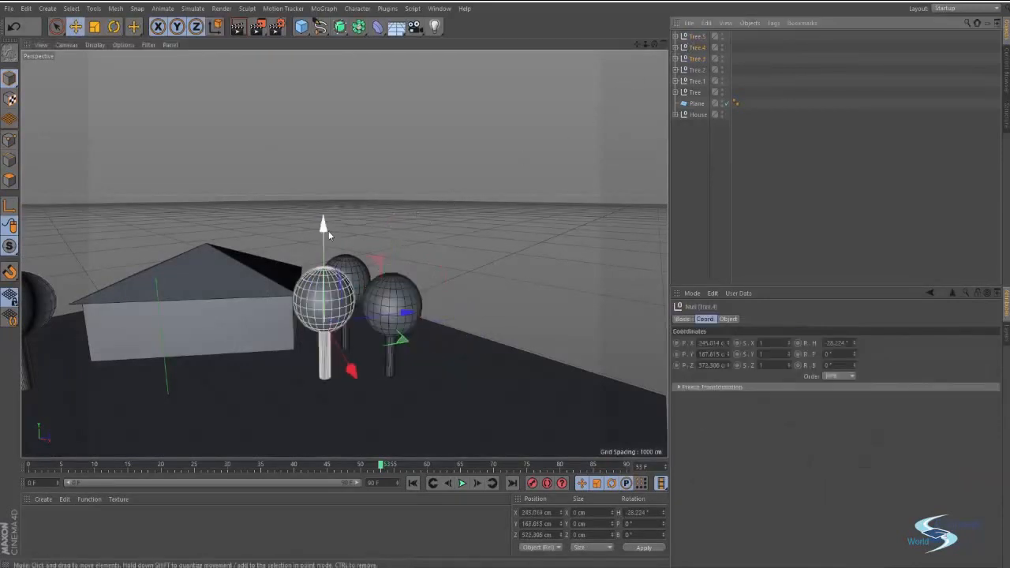
{"action": "left_click_drag", "start_coordinate": [329, 235], "coordinate": [324, 243]}
{"action": "left_click", "coordinate": [685, 197]}
- Add a Figure primitive in front of the house and lower it to a height of about 98.5 cm
{"action": "scroll", "coordinate": [372, 253], "scroll_direction": "down", "scroll_amount": 5}
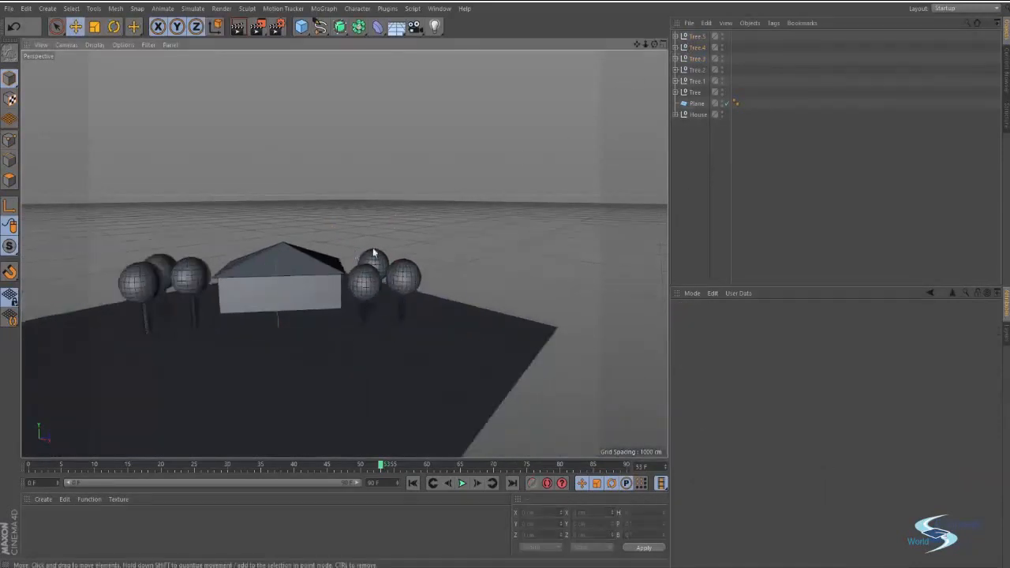
{"action": "middle_click_drag", "start_coordinate": [372, 252], "coordinate": [433, 212], "text": "alt"}
{"action": "scroll", "coordinate": [386, 251], "scroll_direction": "up", "scroll_amount": 4}
{"action": "left_click_drag", "start_coordinate": [387, 251], "coordinate": [373, 206], "text": "alt"}
{"action": "left_click_drag", "start_coordinate": [303, 29], "coordinate": [498, 51]}
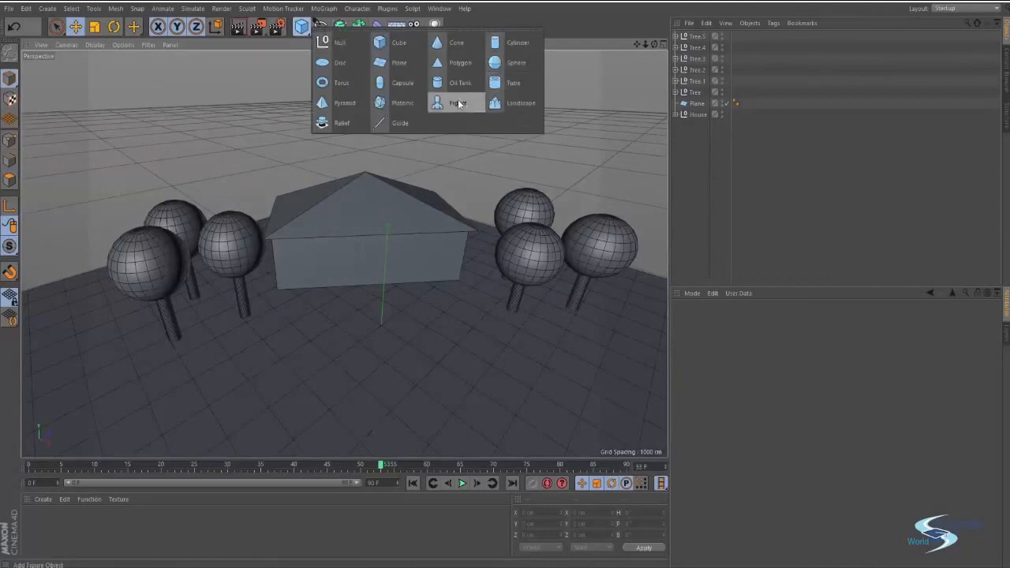
{"action": "left_click", "coordinate": [458, 104]}
{"action": "left_click_drag", "start_coordinate": [382, 246], "coordinate": [408, 135]}
{"action": "left_click_drag", "start_coordinate": [398, 101], "coordinate": [386, 175]}
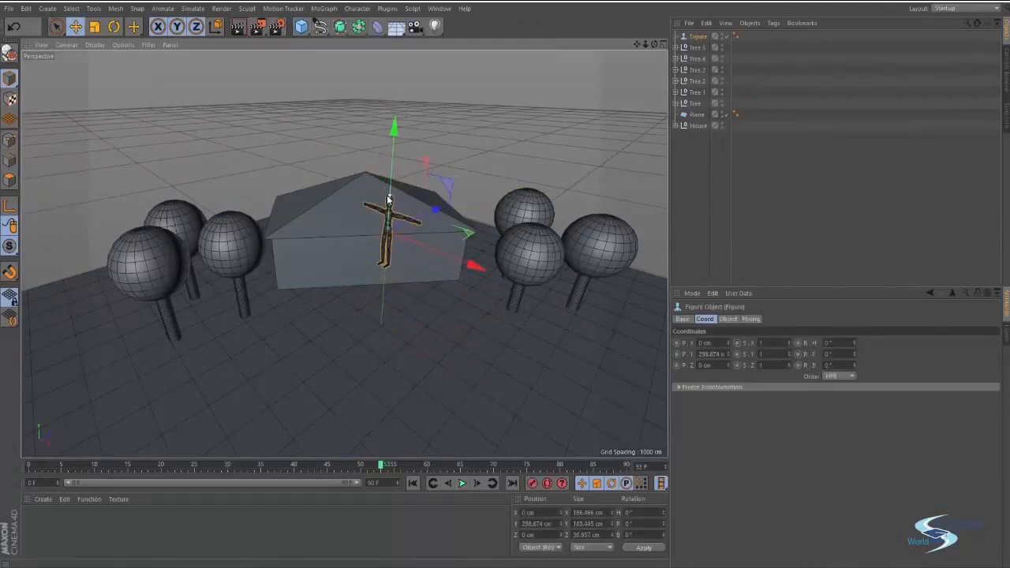
{"action": "key", "text": "e"}
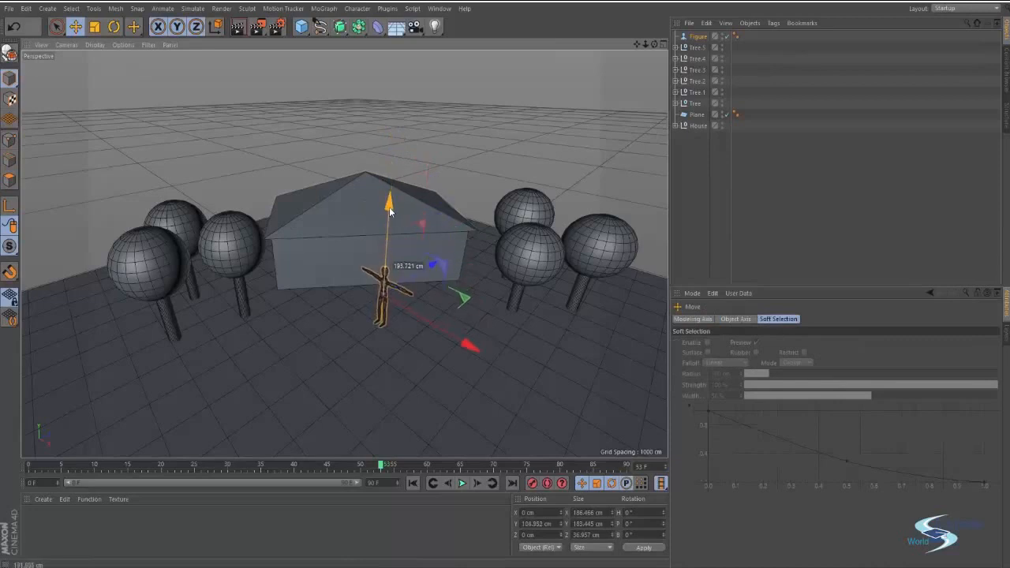
{"action": "left_click_drag", "start_coordinate": [389, 206], "coordinate": [389, 209]}
- Reduce the figure to about 156 cm tall and lower it in the front view until its feet meet the ground line
{"action": "middle_click", "coordinate": [389, 209]}
{"action": "middle_click", "coordinate": [504, 347]}
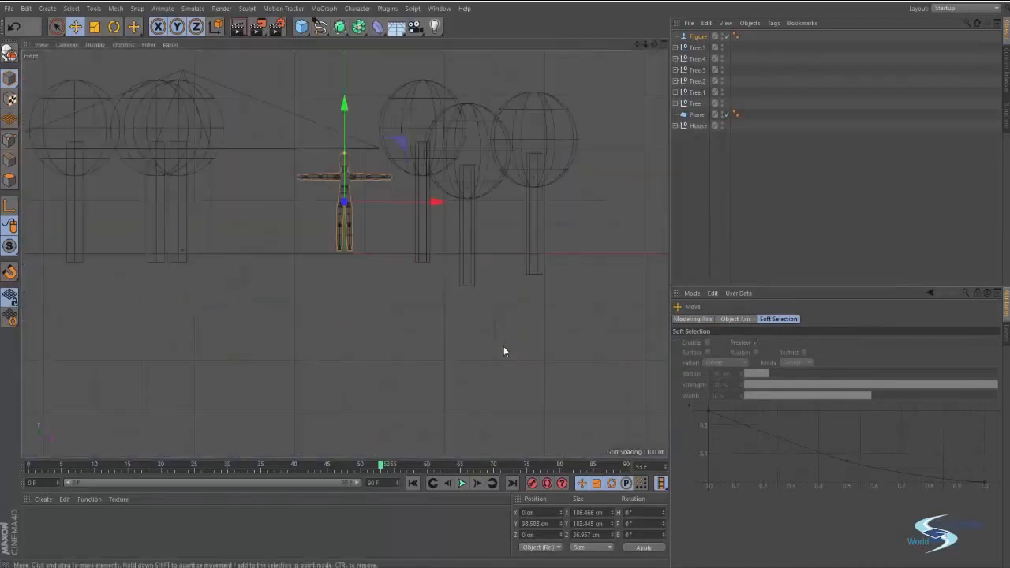
{"action": "right_click_drag", "start_coordinate": [374, 228], "coordinate": [399, 193], "text": "alt"}
{"action": "middle_click_drag", "start_coordinate": [400, 194], "coordinate": [439, 262], "text": "alt"}
{"action": "right_click_drag", "start_coordinate": [439, 262], "coordinate": [357, 263], "text": "alt"}
{"action": "middle_click_drag", "start_coordinate": [357, 263], "coordinate": [390, 298], "text": "alt"}
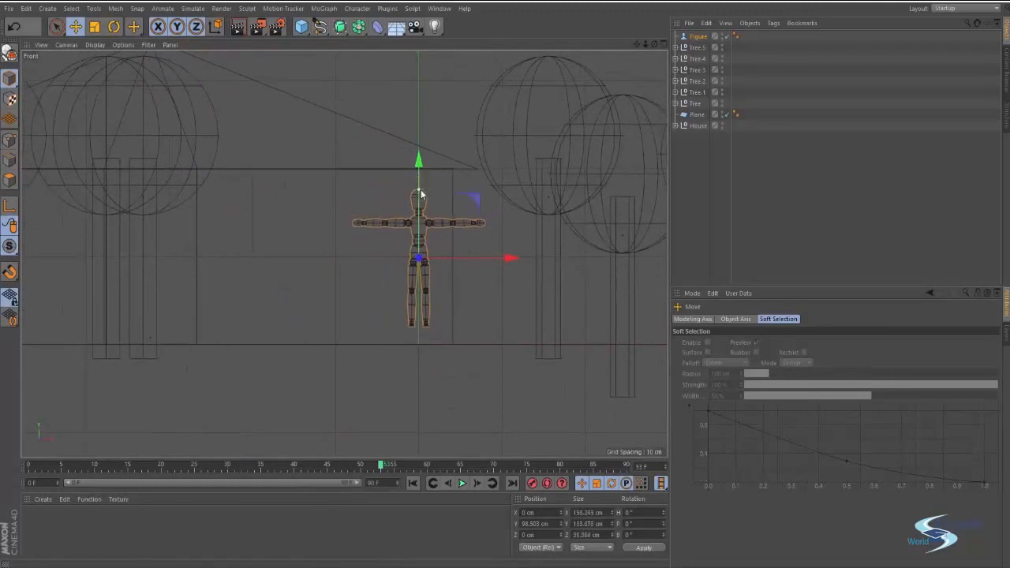
{"action": "left_click_drag", "start_coordinate": [419, 181], "coordinate": [421, 183]}
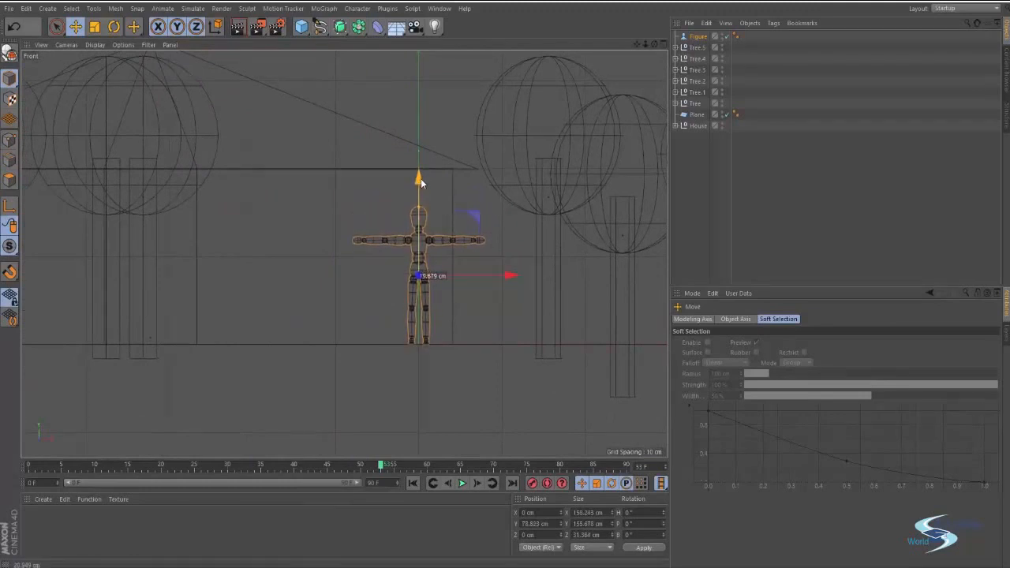
{"action": "left_click", "coordinate": [374, 185]}
- Return to the perspective view and select the Figure object
{"action": "middle_click", "coordinate": [355, 221]}
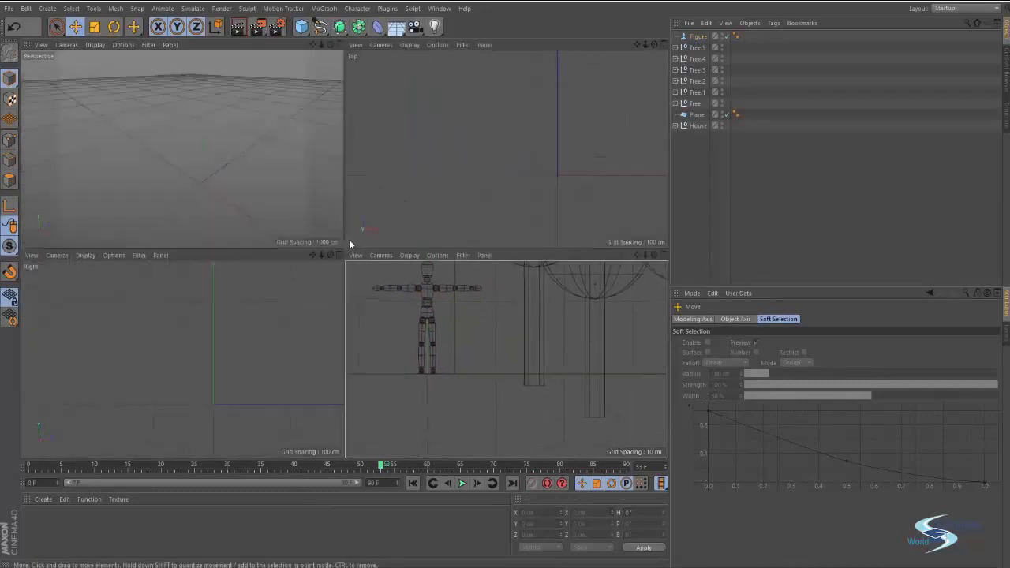
{"action": "middle_click", "coordinate": [281, 191]}
{"action": "right_click_drag", "start_coordinate": [281, 191], "coordinate": [428, 265], "text": "alt"}
{"action": "left_click", "coordinate": [433, 270]}
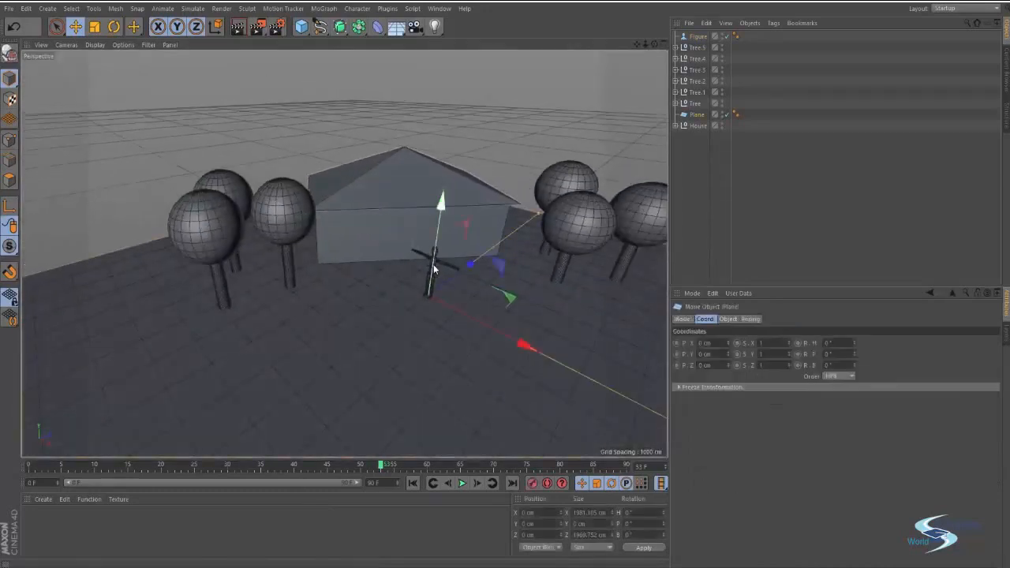
{"action": "left_click", "coordinate": [694, 37]}
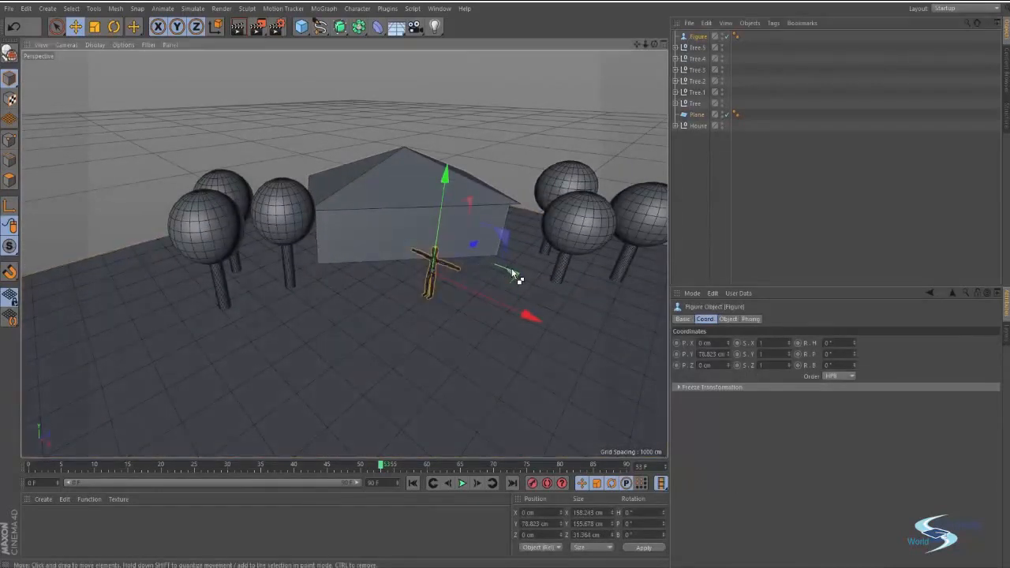
{"action": "left_click_drag", "start_coordinate": [512, 273], "coordinate": [434, 284], "text": "ctrl"}
{"action": "left_click", "coordinate": [432, 281]}
{"action": "key", "text": "r"}
{"action": "key", "text": "ctrl+z"}
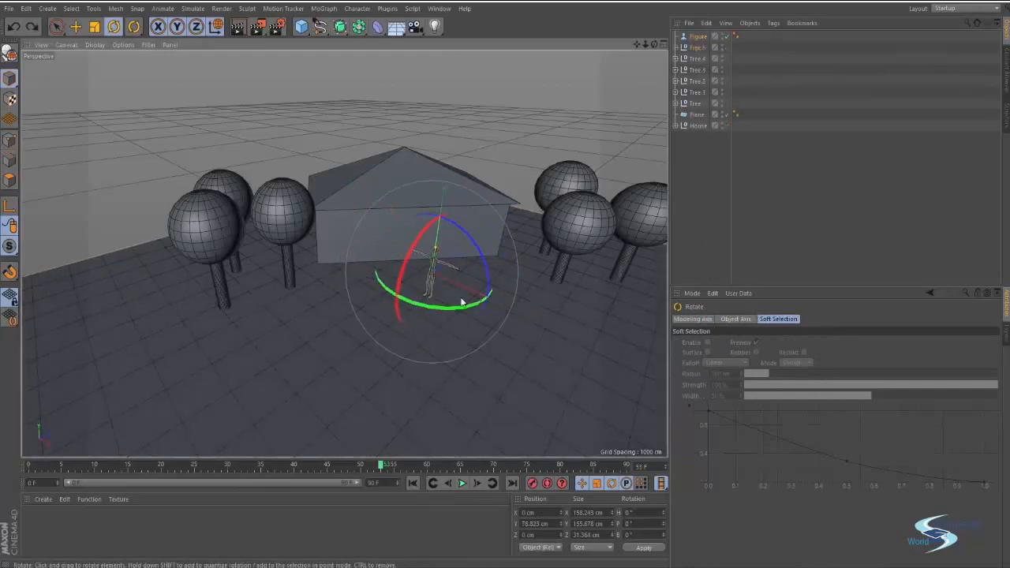
- Place a copy of the figure at about X -100 cm, Z -145 cm and rotate it about 100° around the vertical axis
{"action": "key", "text": "e"}
{"action": "left_click_drag", "start_coordinate": [513, 274], "coordinate": [454, 277], "text": "ctrl"}
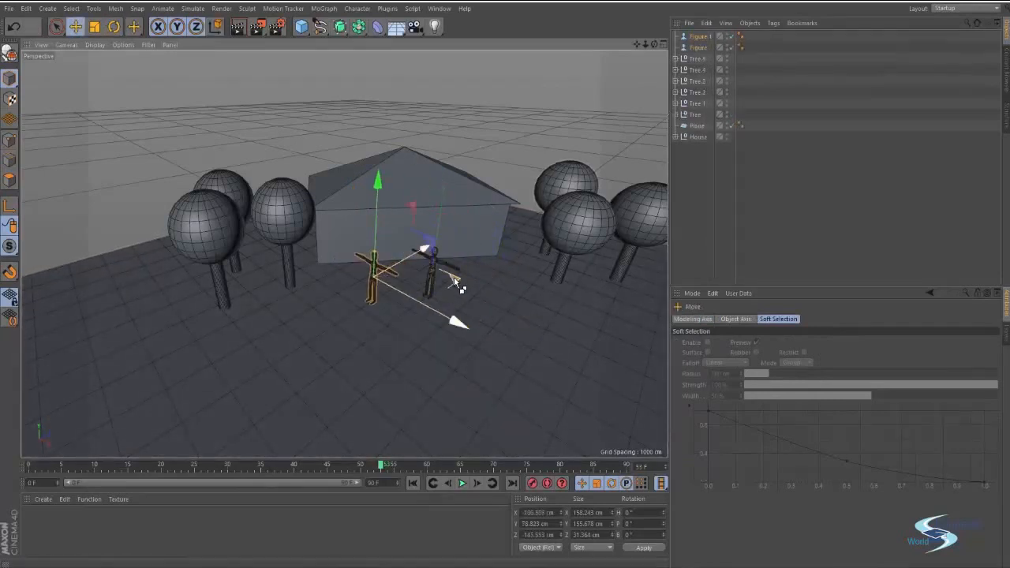
{"action": "key", "text": "r"}
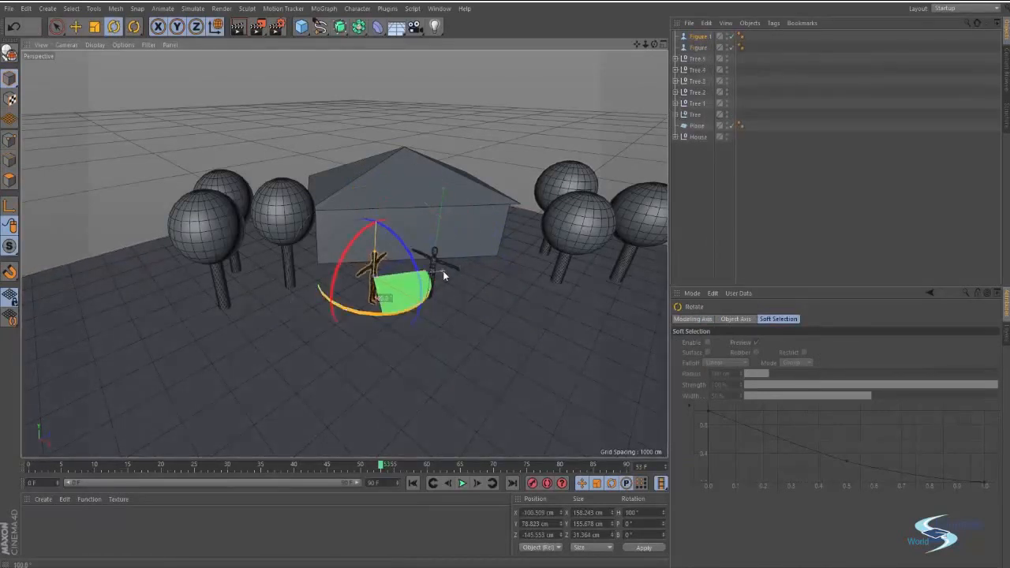
{"action": "key", "text": "e"}
{"action": "left_click", "coordinate": [715, 186]}
{"action": "middle_click_drag", "start_coordinate": [463, 259], "coordinate": [419, 292], "text": "alt"}
{"action": "left_click_drag", "start_coordinate": [419, 292], "coordinate": [318, 307], "text": "alt"}
{"action": "left_click_drag", "start_coordinate": [398, 247], "coordinate": [424, 245], "text": "alt"}
{"action": "left_click_drag", "start_coordinate": [385, 281], "coordinate": [252, 231], "text": "alt"}
{"action": "left_click_drag", "start_coordinate": [407, 214], "coordinate": [388, 177], "text": "alt"}
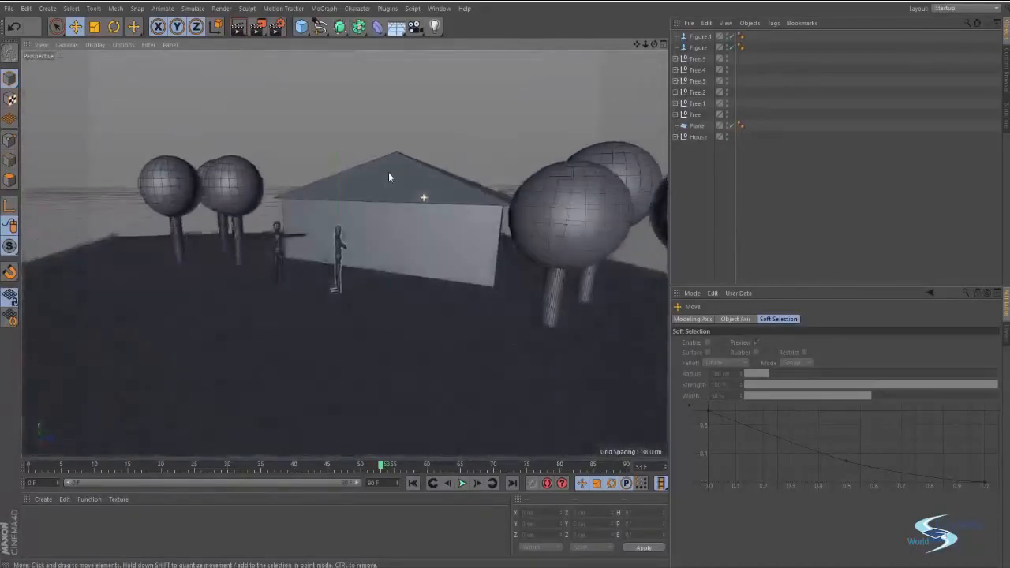